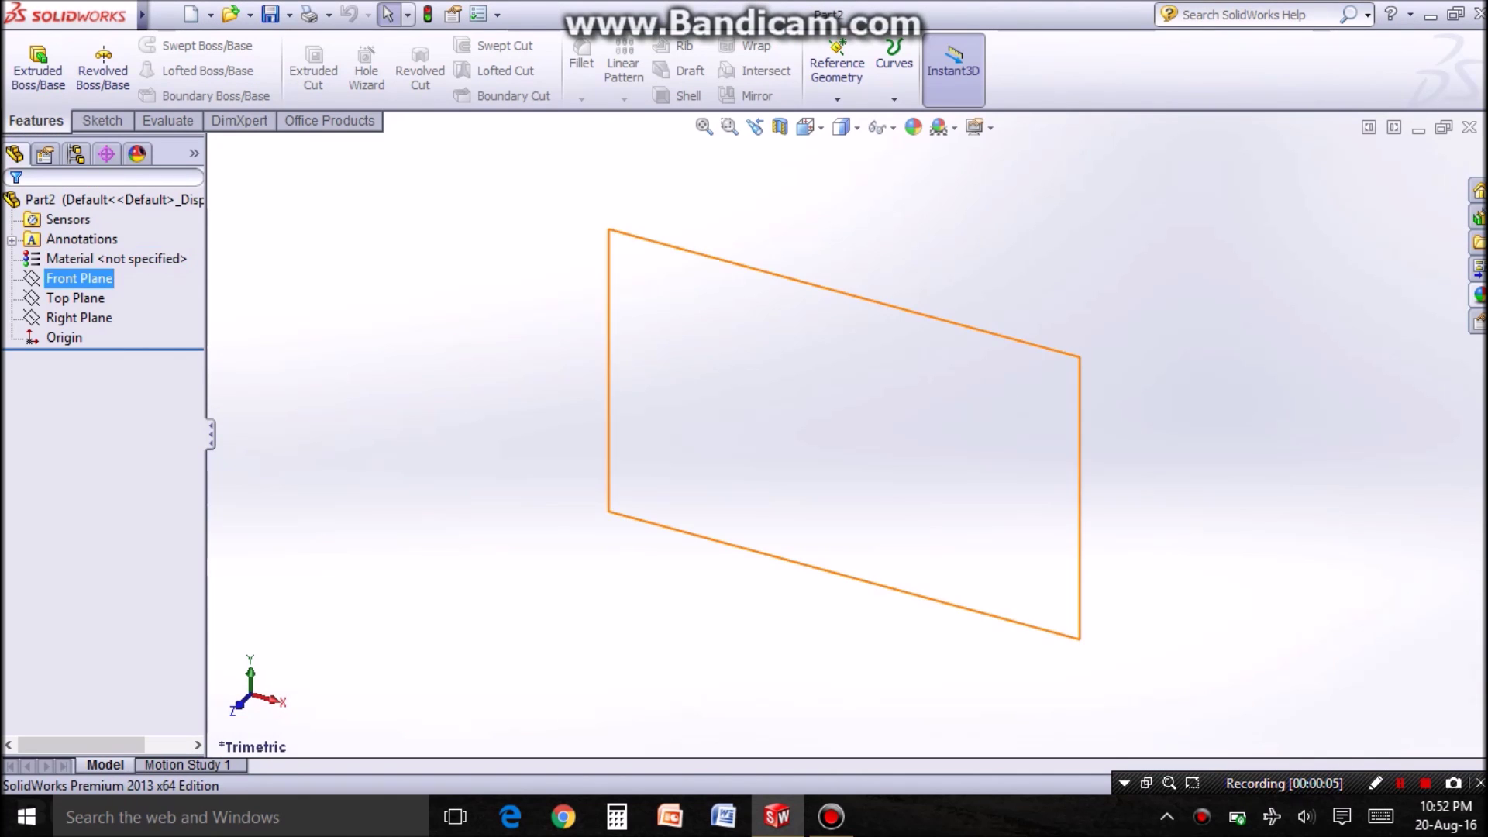
- Start a Front Plane sketch with vertical and horizontal centrelines crossing at the origin
left_click(79, 277)
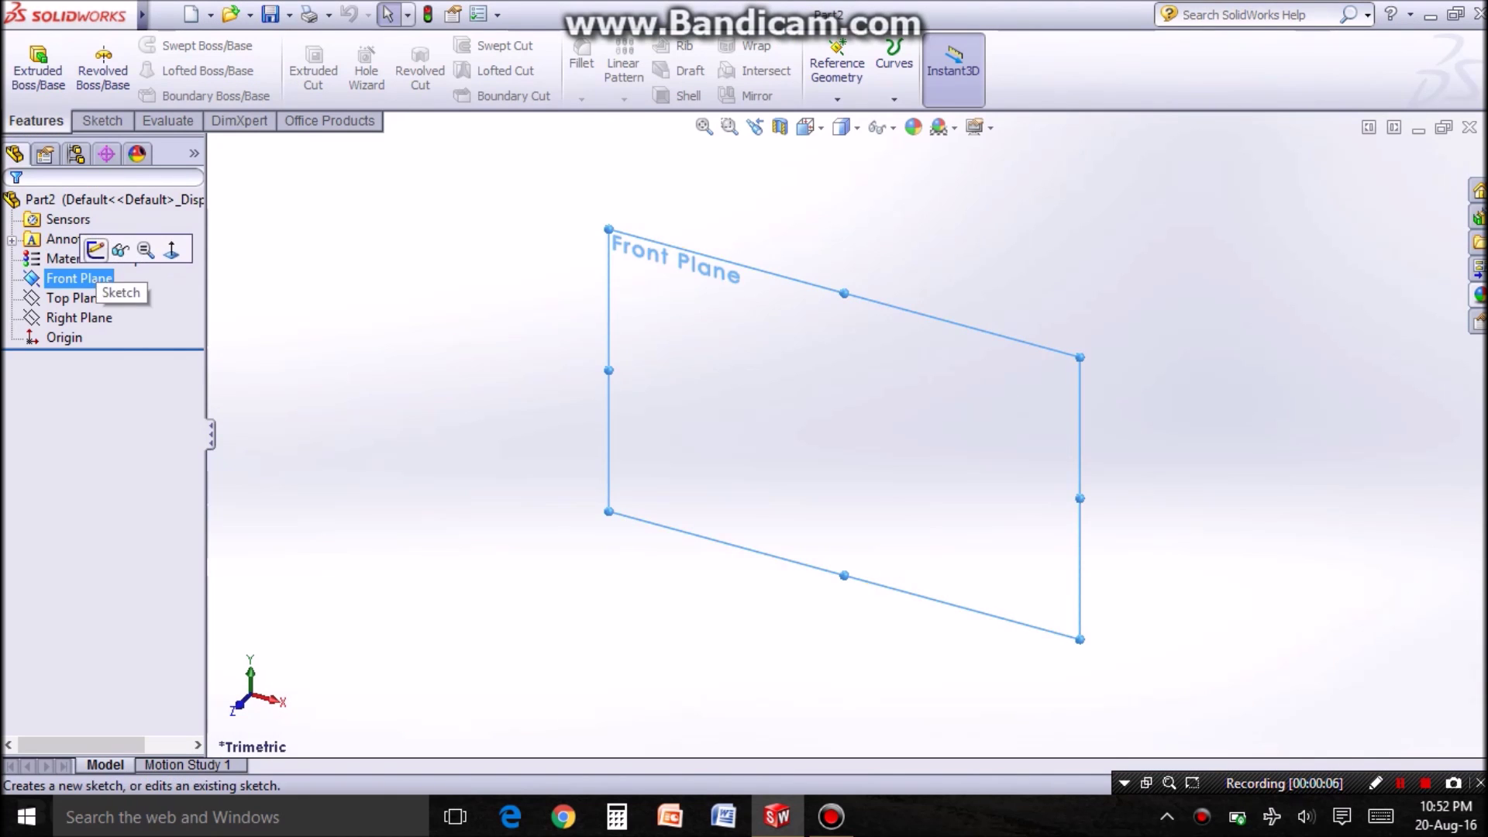
left_click(123, 249)
left_click(151, 44)
left_click(187, 90)
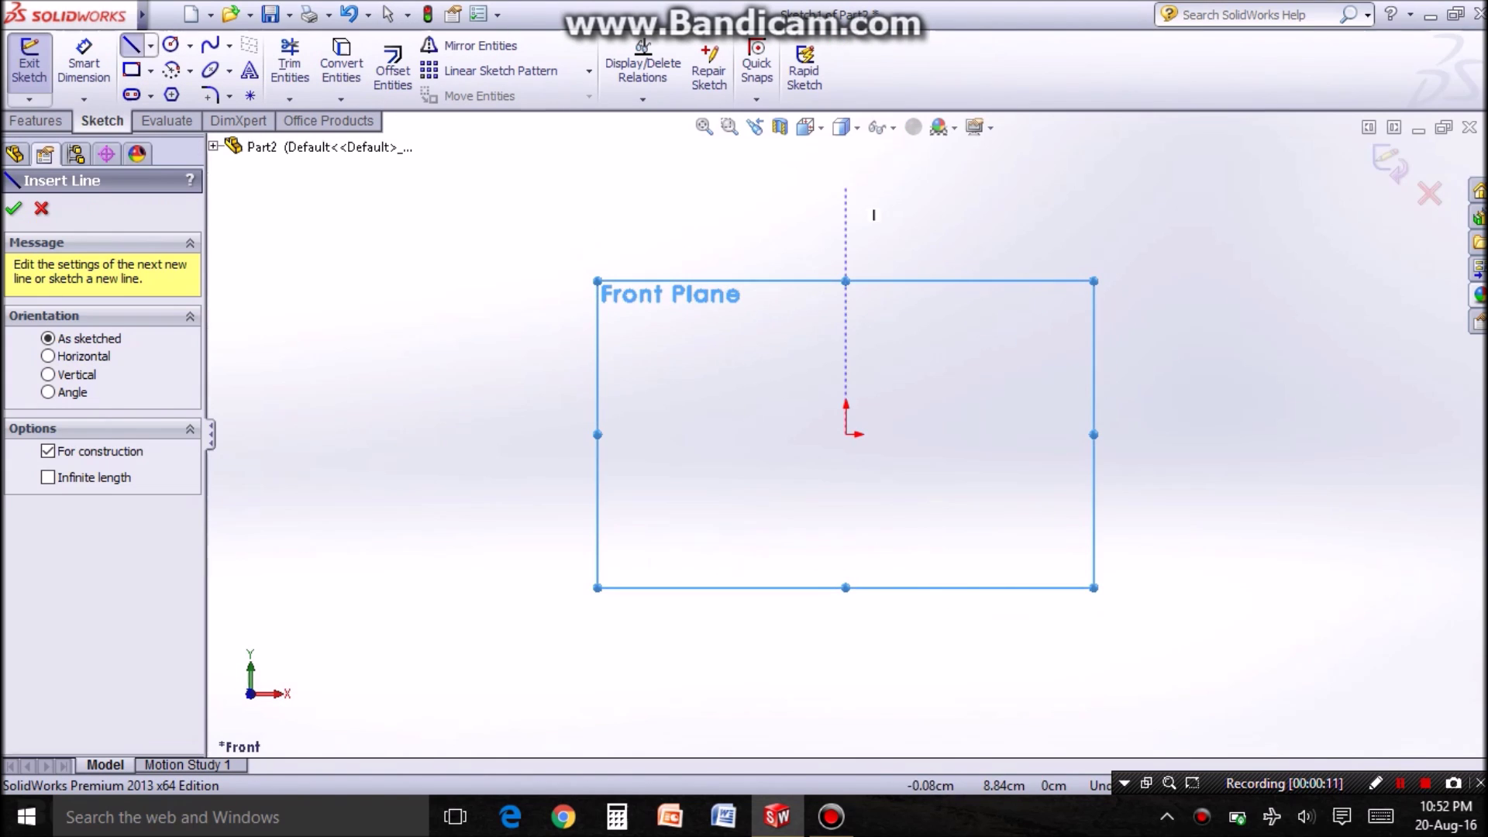
left_click(846, 186)
left_click(846, 599)
key("Escape")
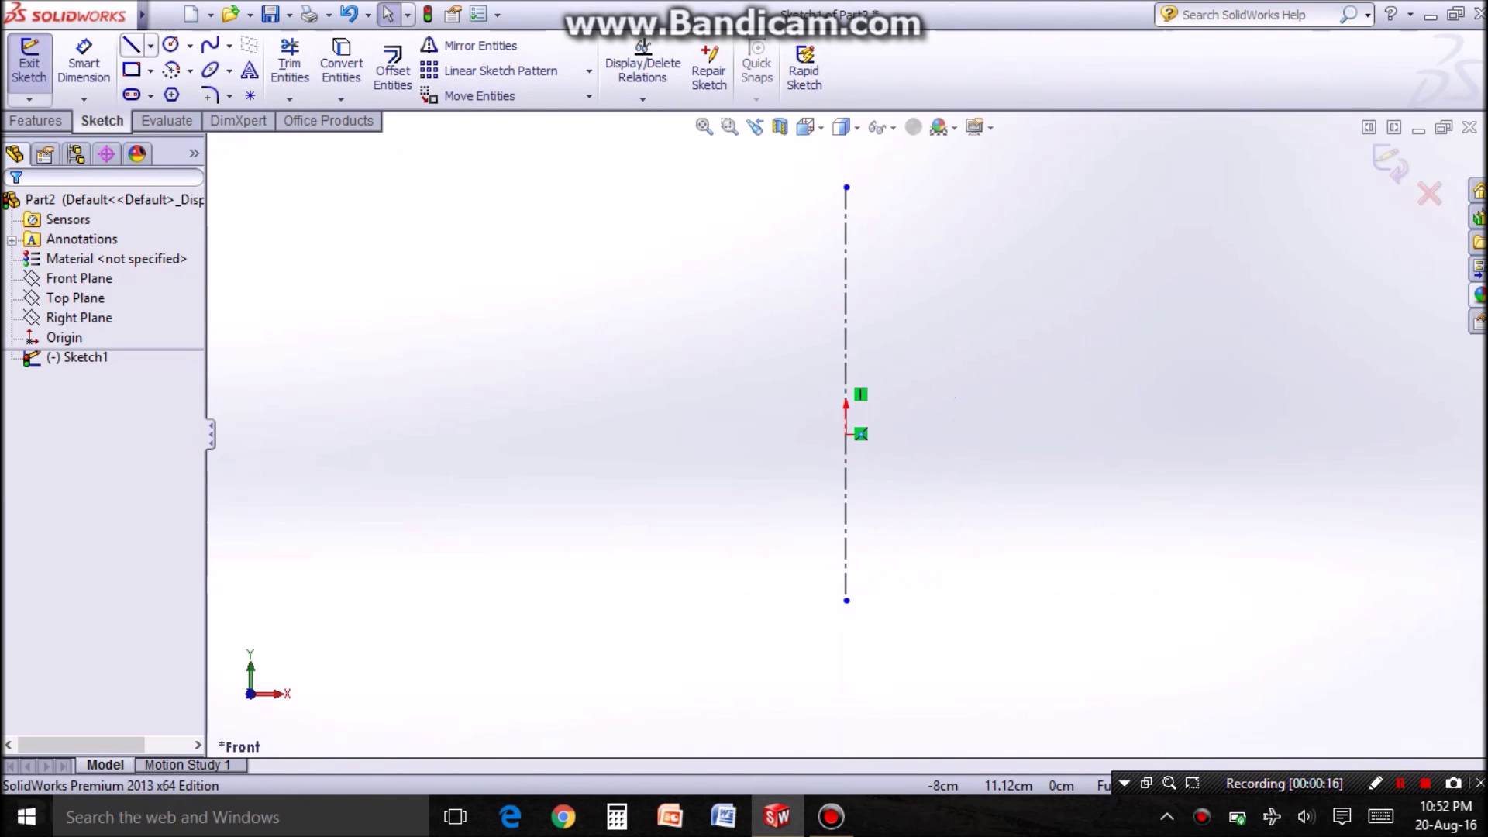
left_click(150, 44)
left_click(188, 91)
left_click(601, 434)
left_click(997, 434)
key("Escape")
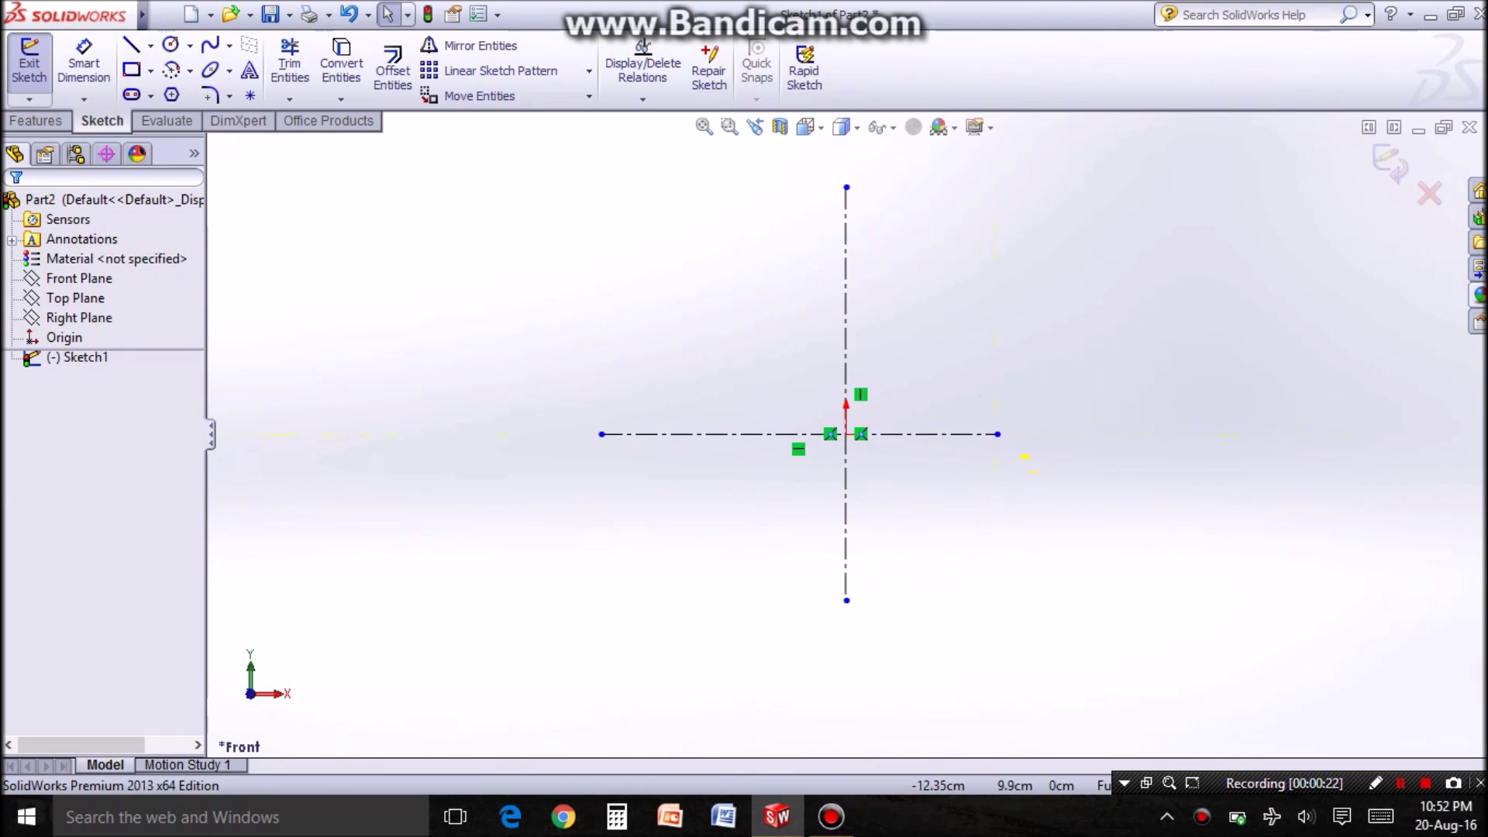
- Draw a circle centred on the origin and dimension it to 0.90 cm diameter
left_click(170, 45)
left_click(845, 434)
left_click(903, 434)
key("Escape")
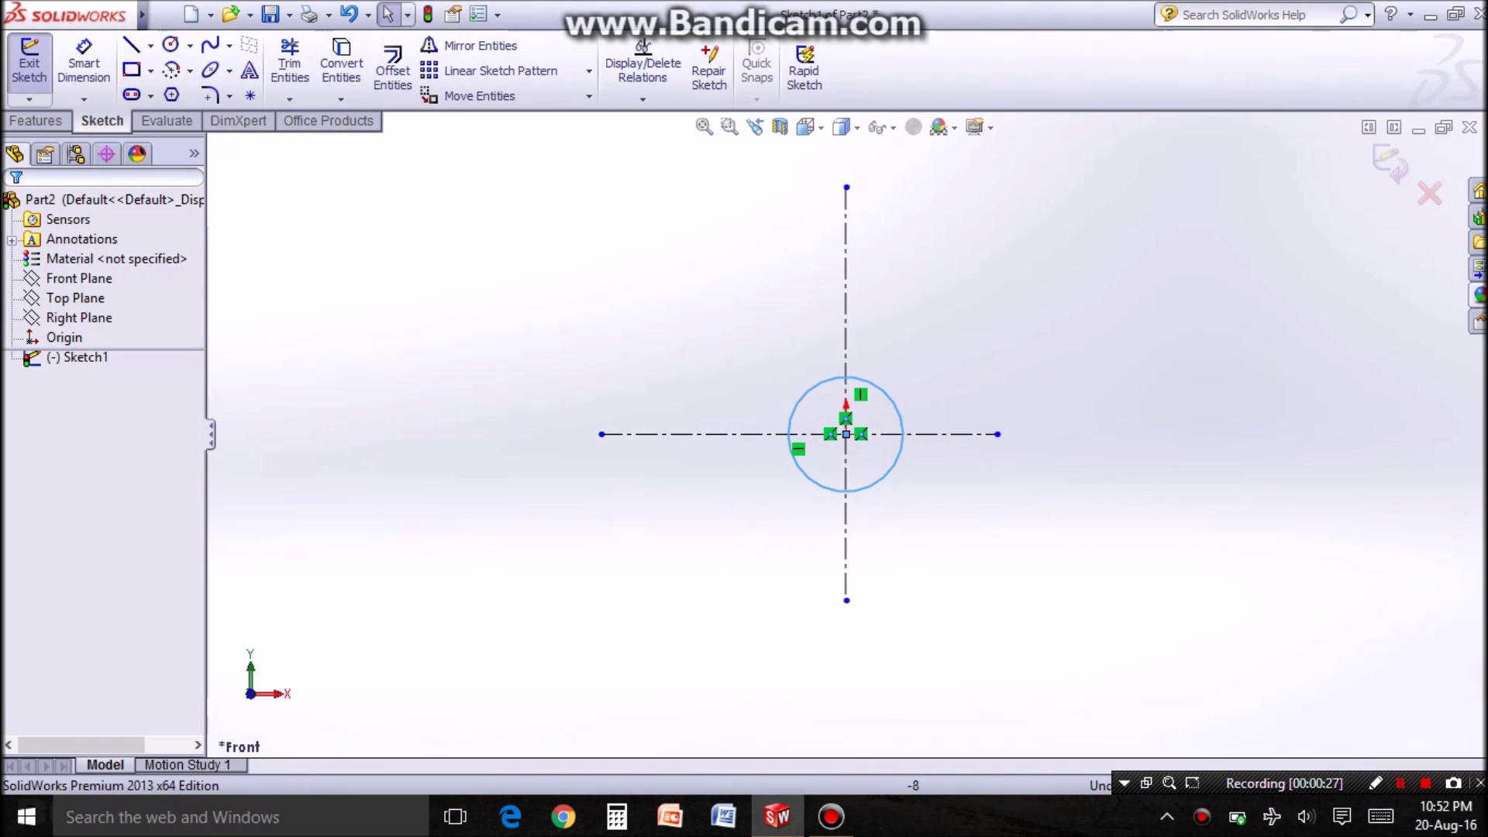
left_click(83, 64)
left_click(902, 434)
left_click(1046, 434)
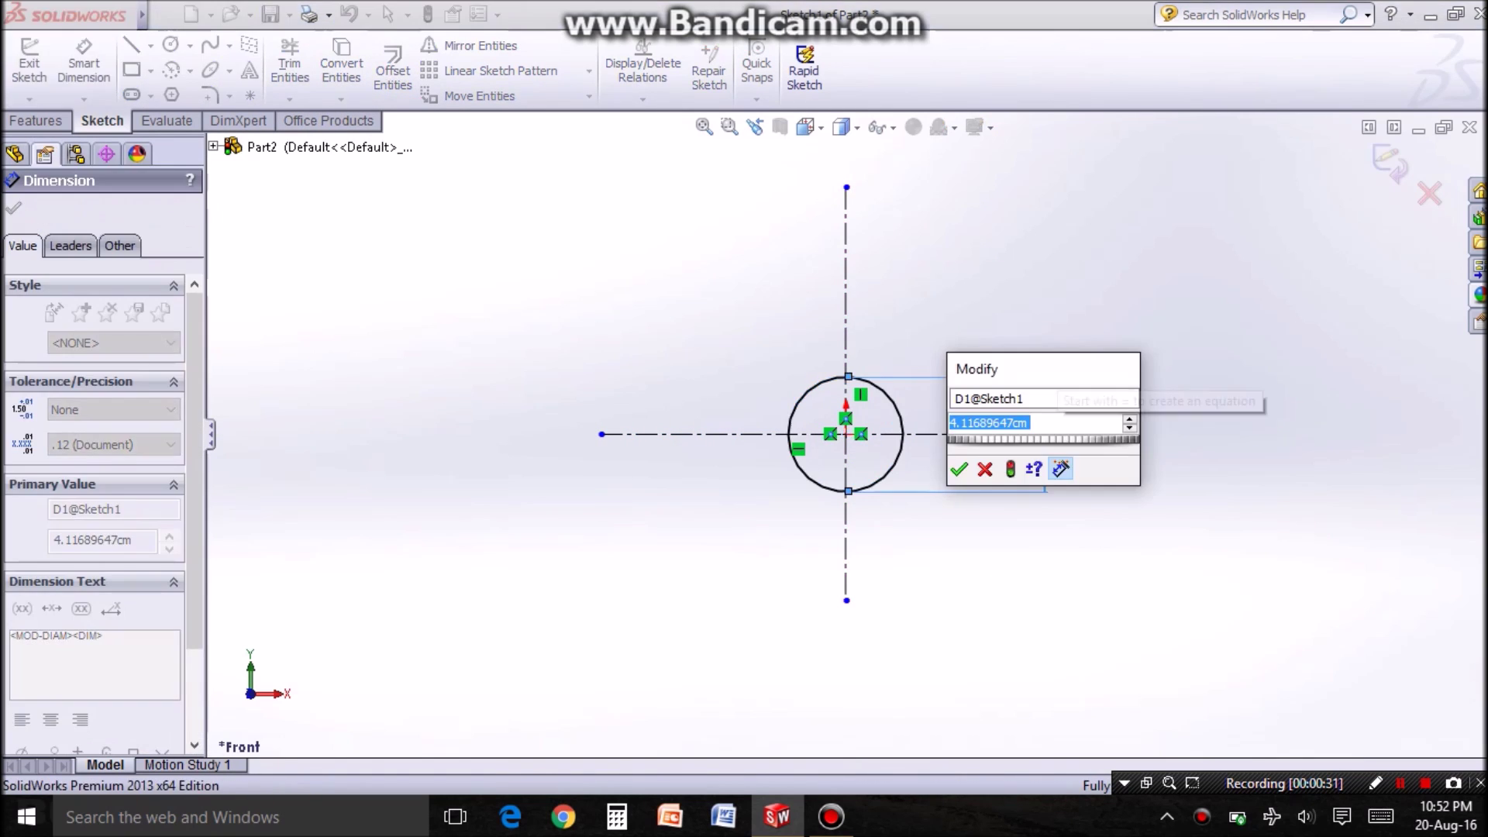
type("0.9")
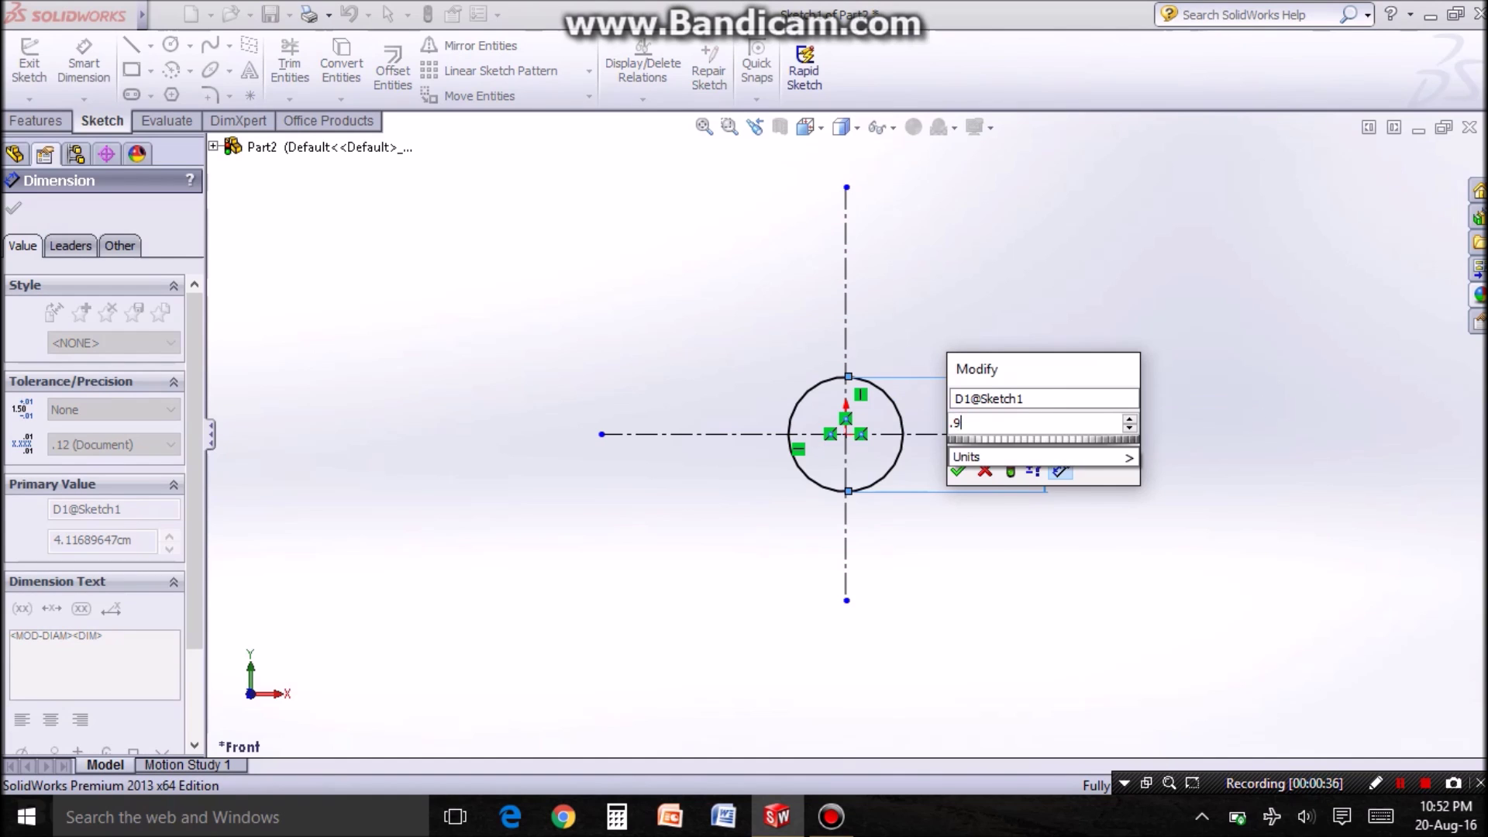
key("Return")
scroll(929, 443, "down", 2)
scroll(928, 443, "down", 1)
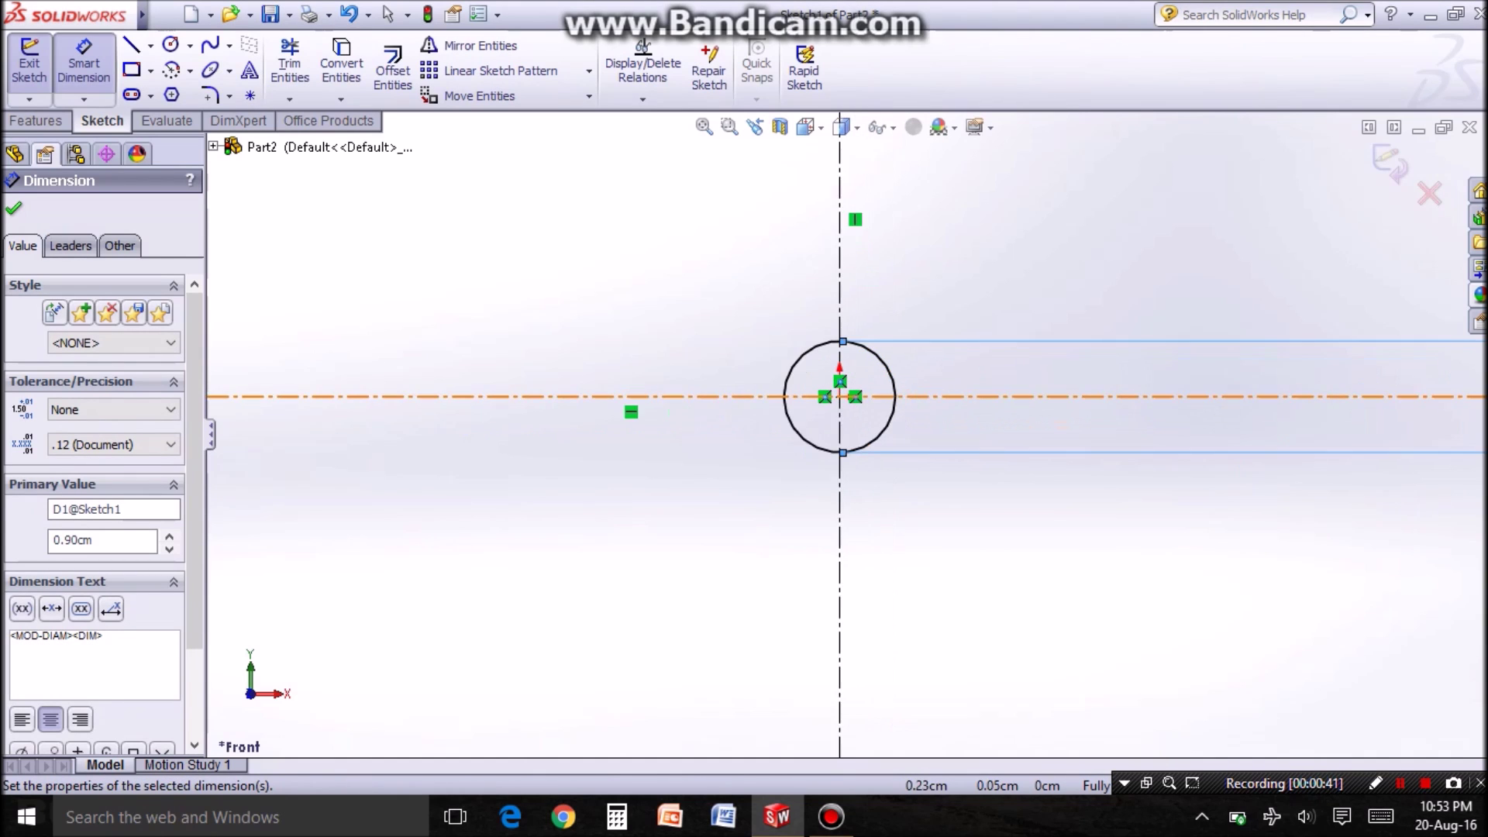
scroll(928, 443, "down", 1)
scroll(928, 443, "down", 1)
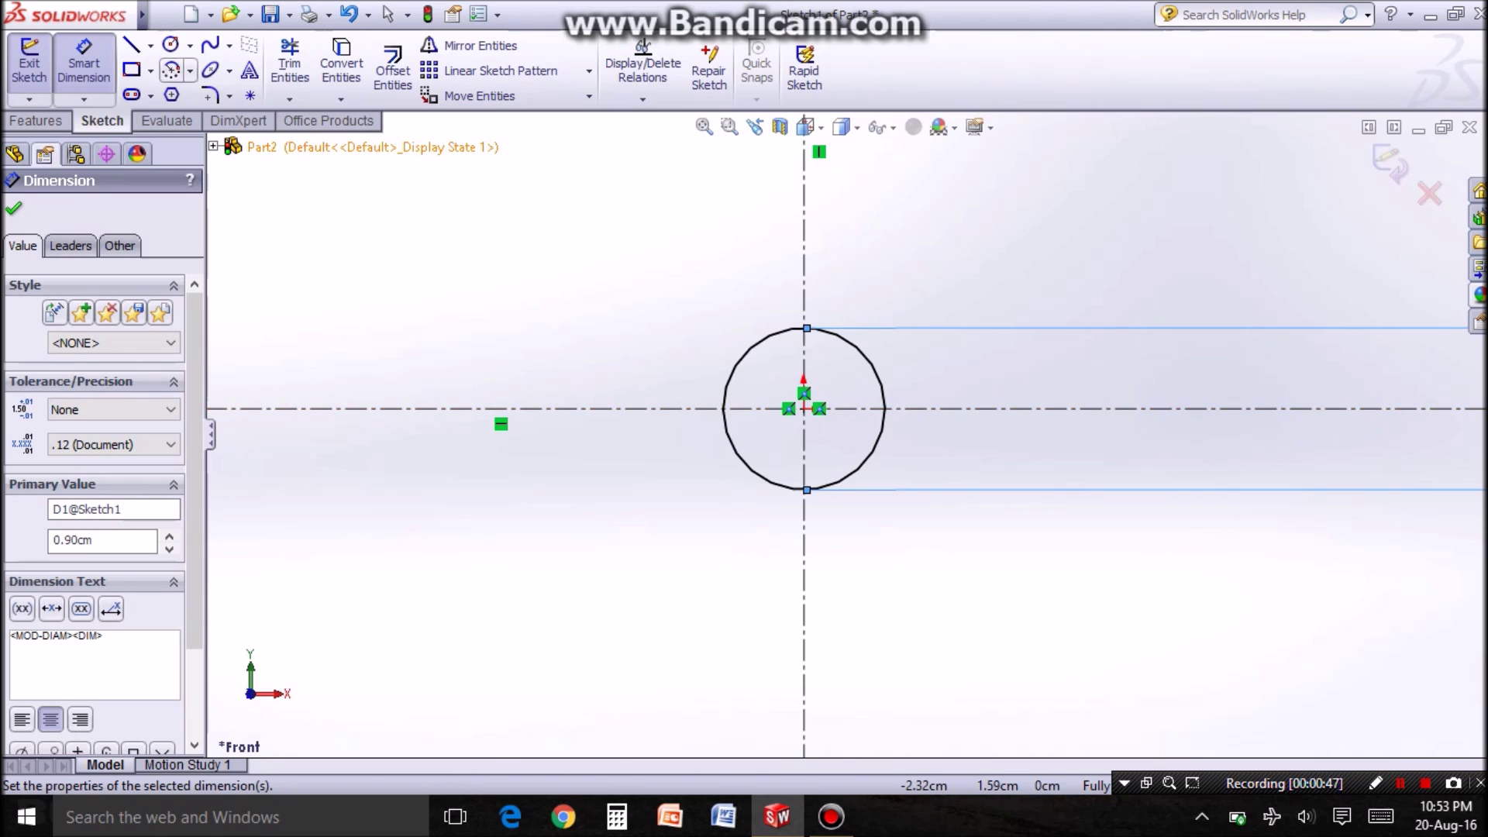
- Add a concentric inner circle dimensioned 0.70 cm and begin a boss-extrude of the ring
left_click(170, 44)
left_click(804, 408)
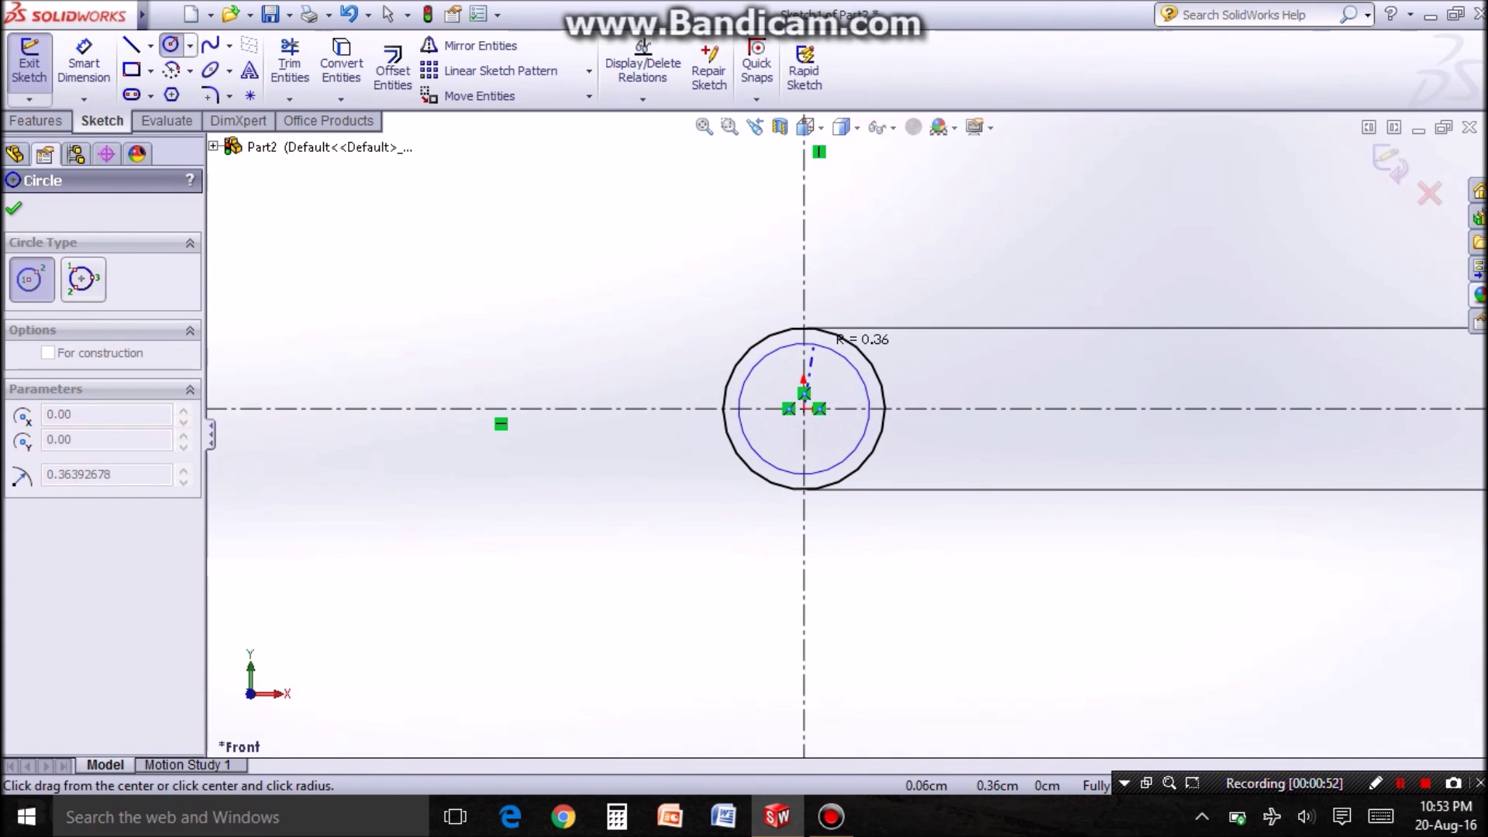
left_click(866, 390)
left_click(84, 64)
left_click(866, 389)
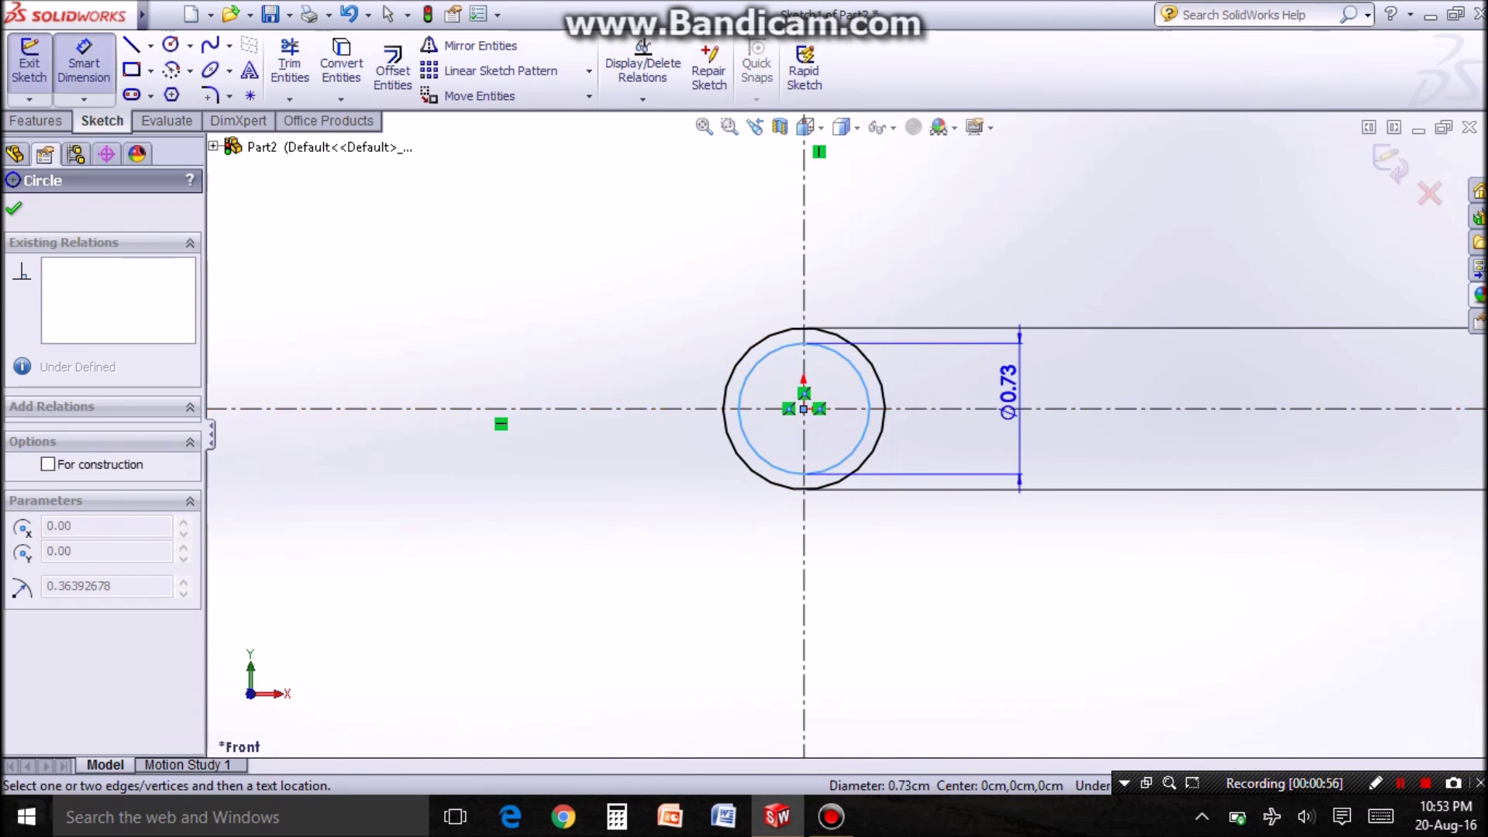
left_click(1019, 483)
type(".7")
key("Return")
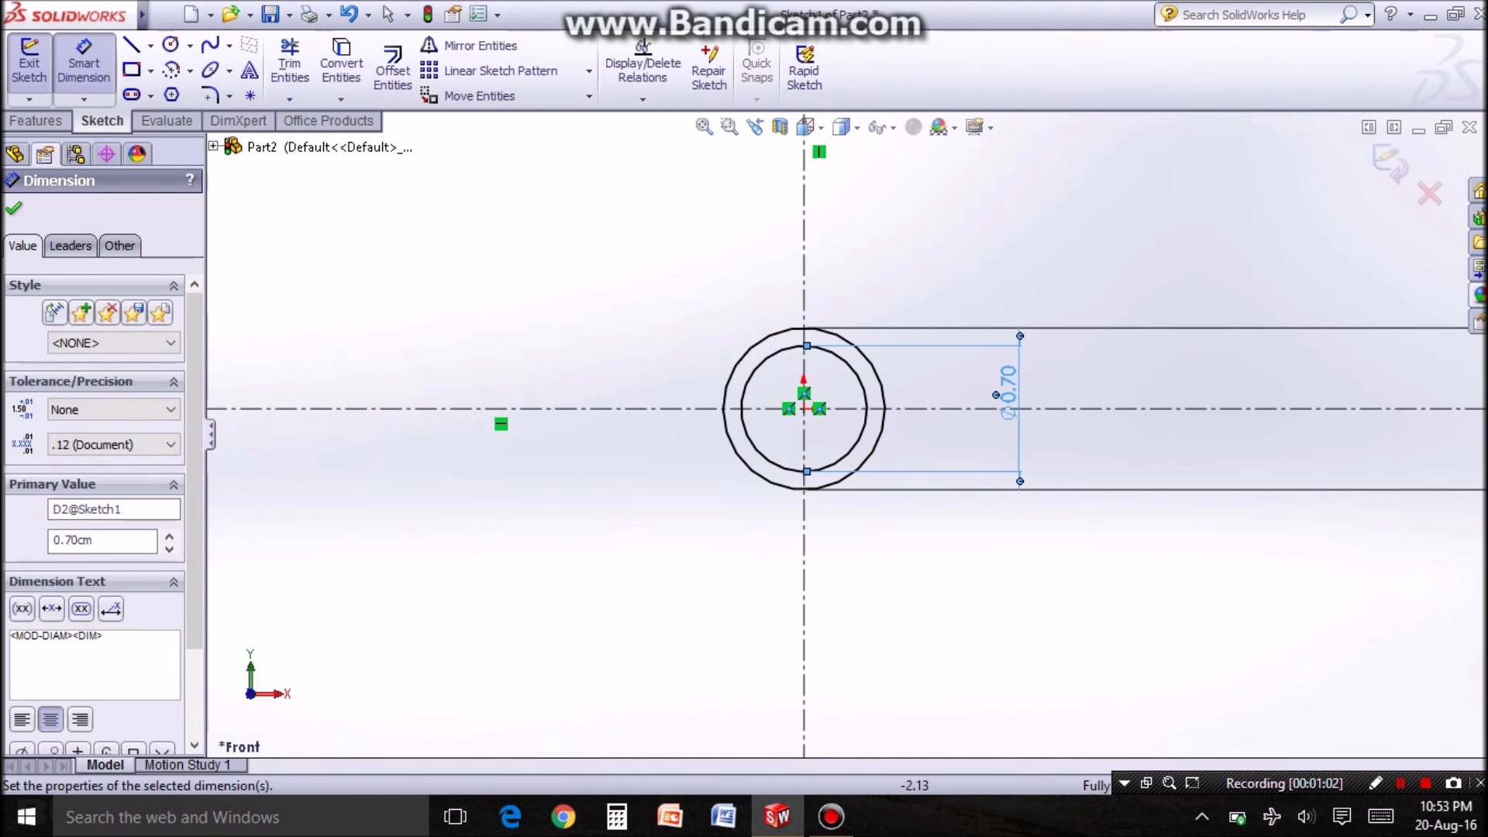
left_click(36, 119)
left_click(39, 64)
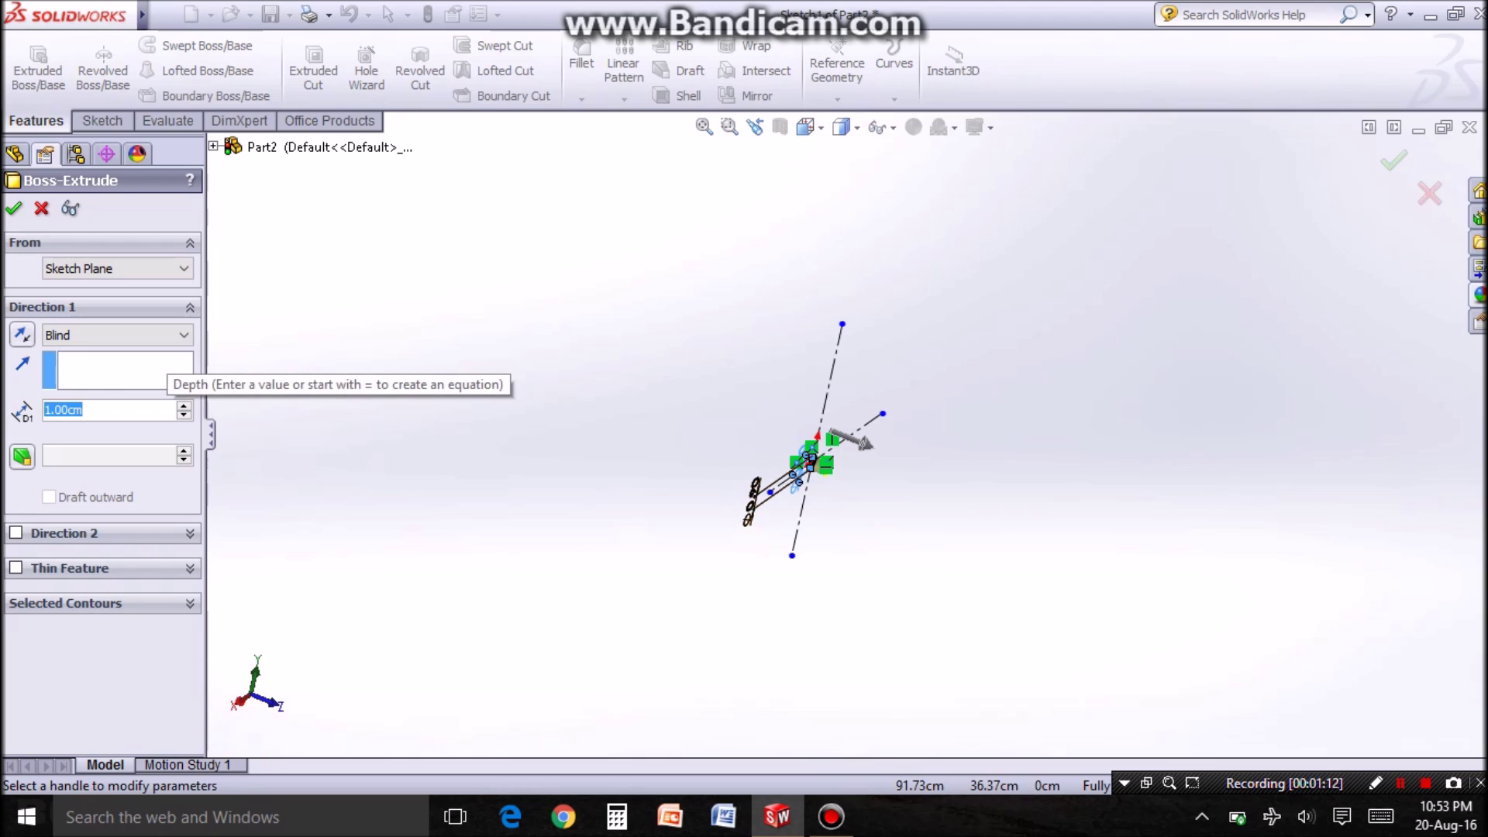
type("5.1")
- Extrude the ring 5.10 cm into a hollow tube and save the part as cap1
key("Return")
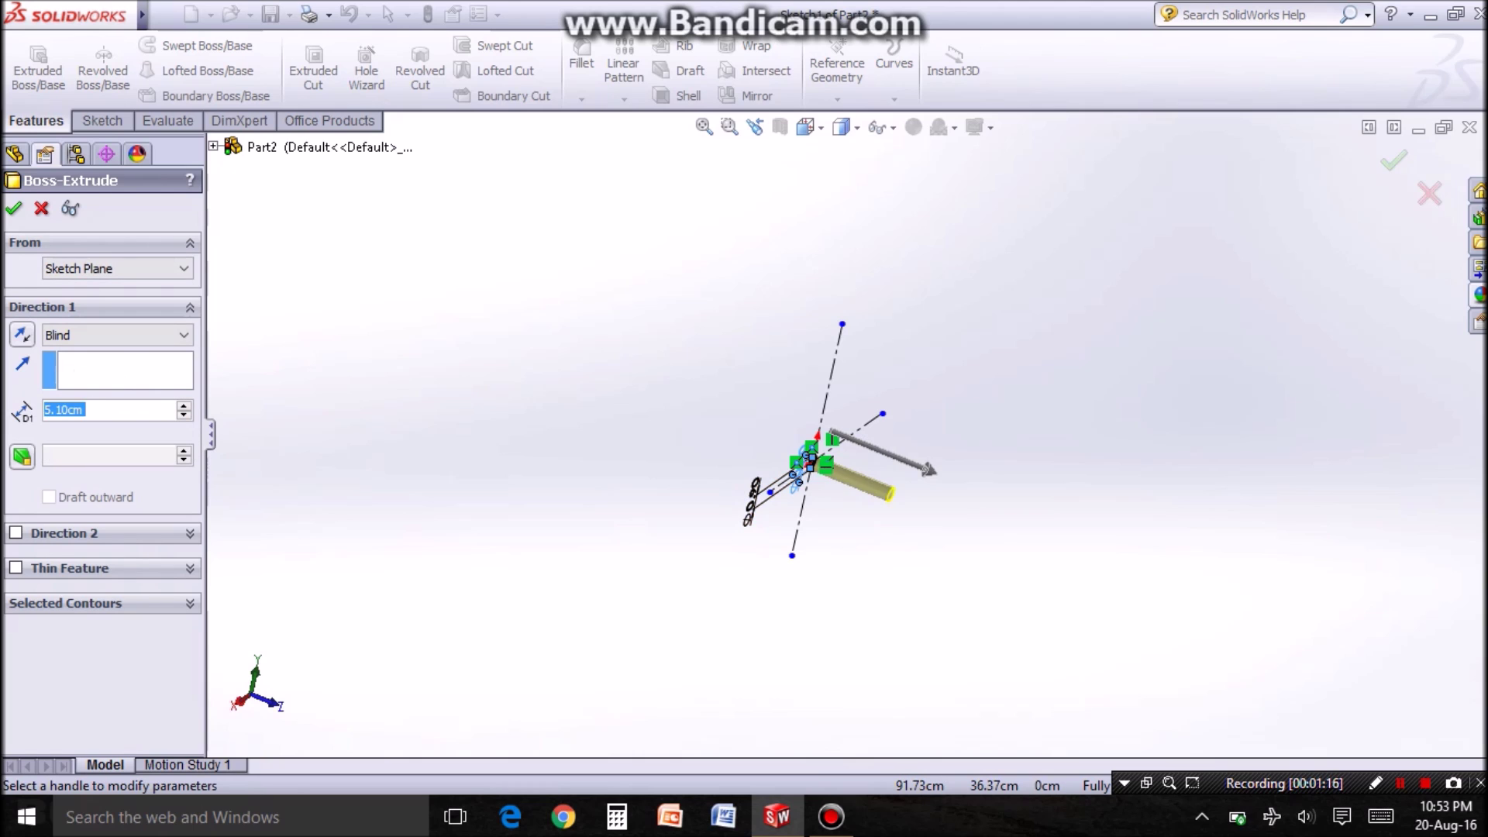
key("Return")
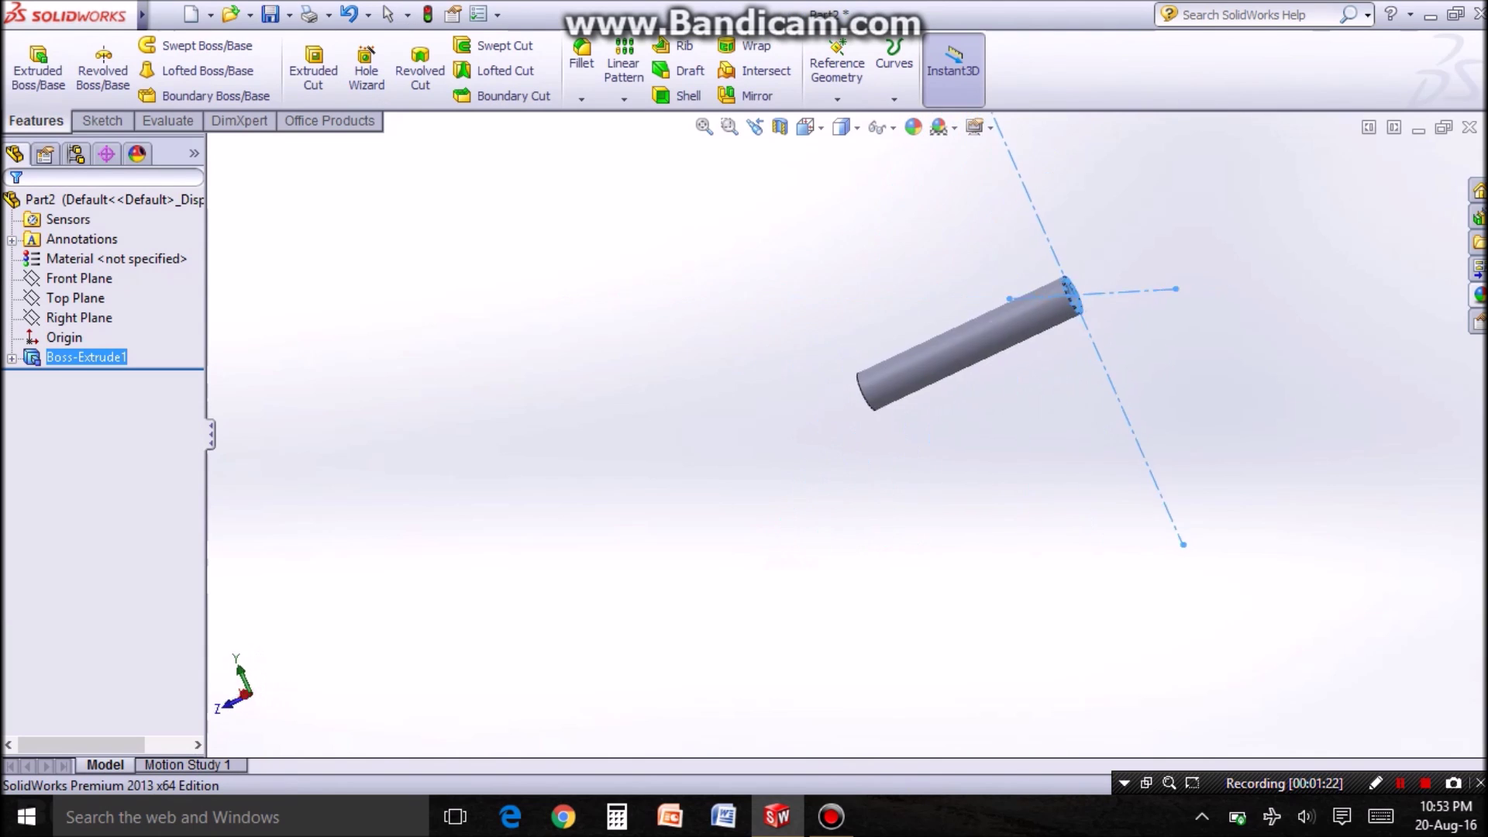
key("ctrl+s")
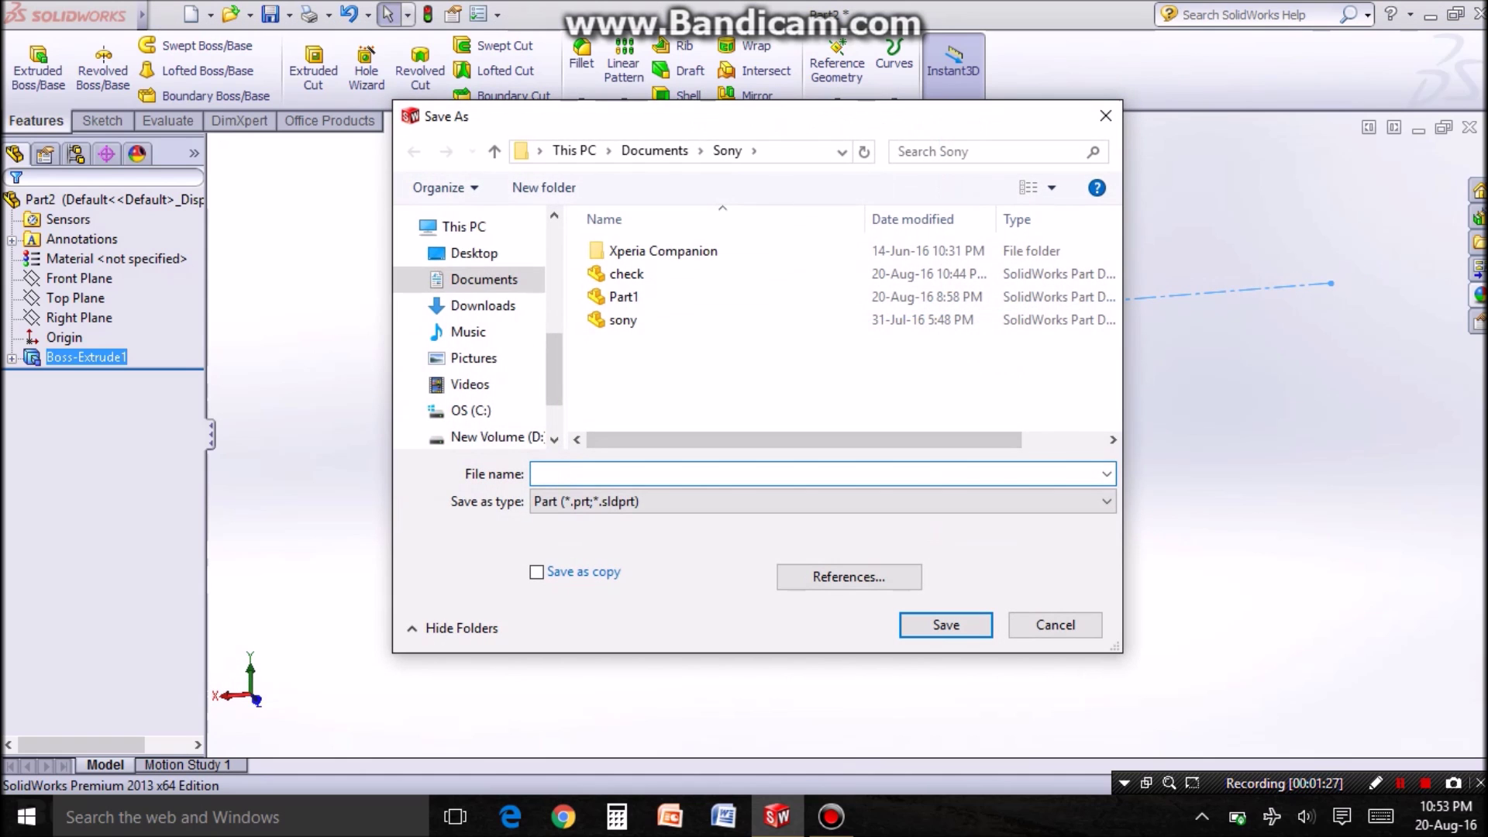
type("cap1")
key("Return")
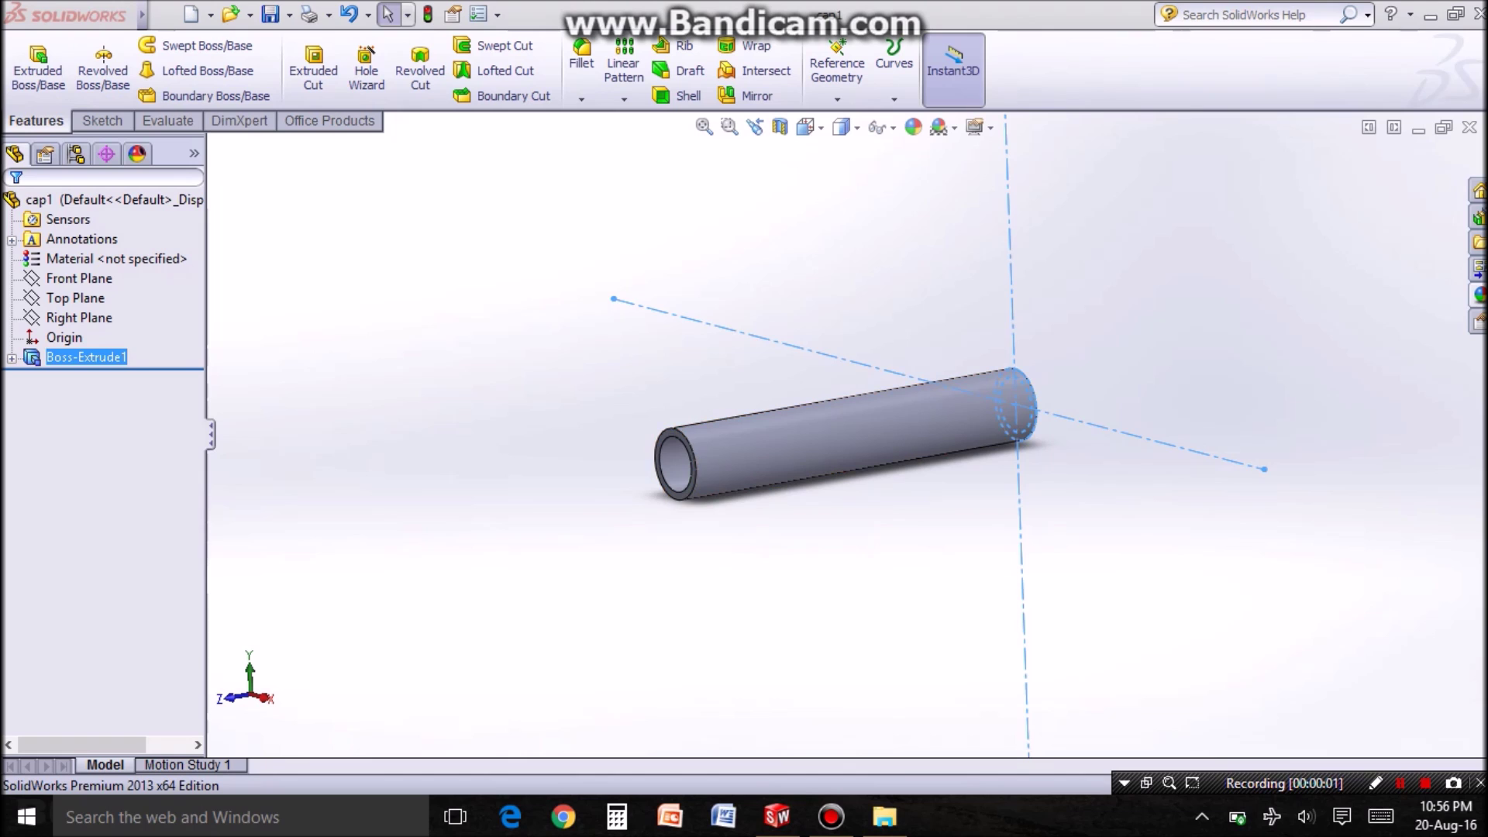
- From a front view, sketch a circle on the ring face matching its outer edge
key("space")
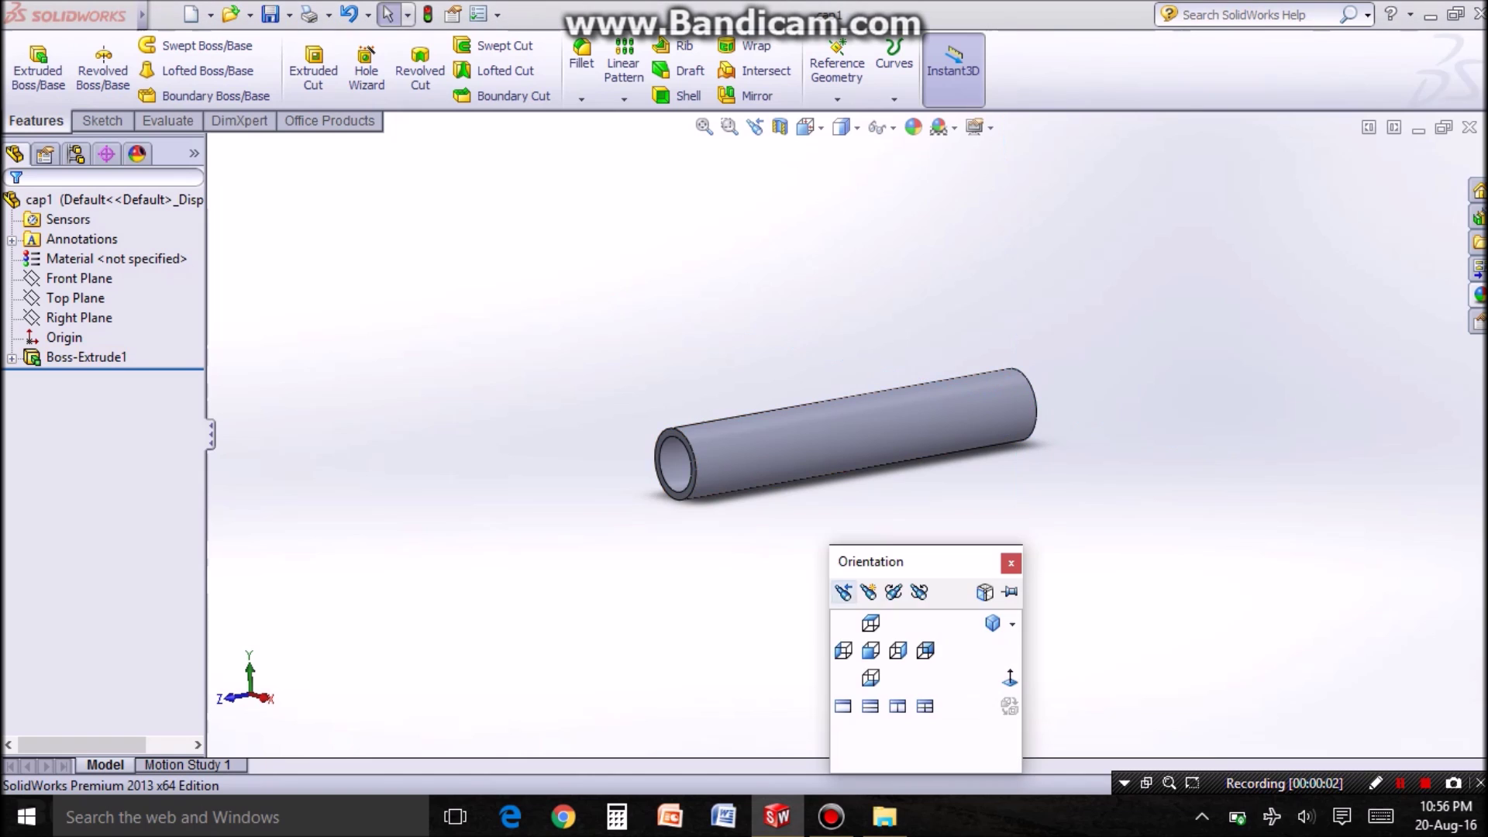
left_click(871, 650)
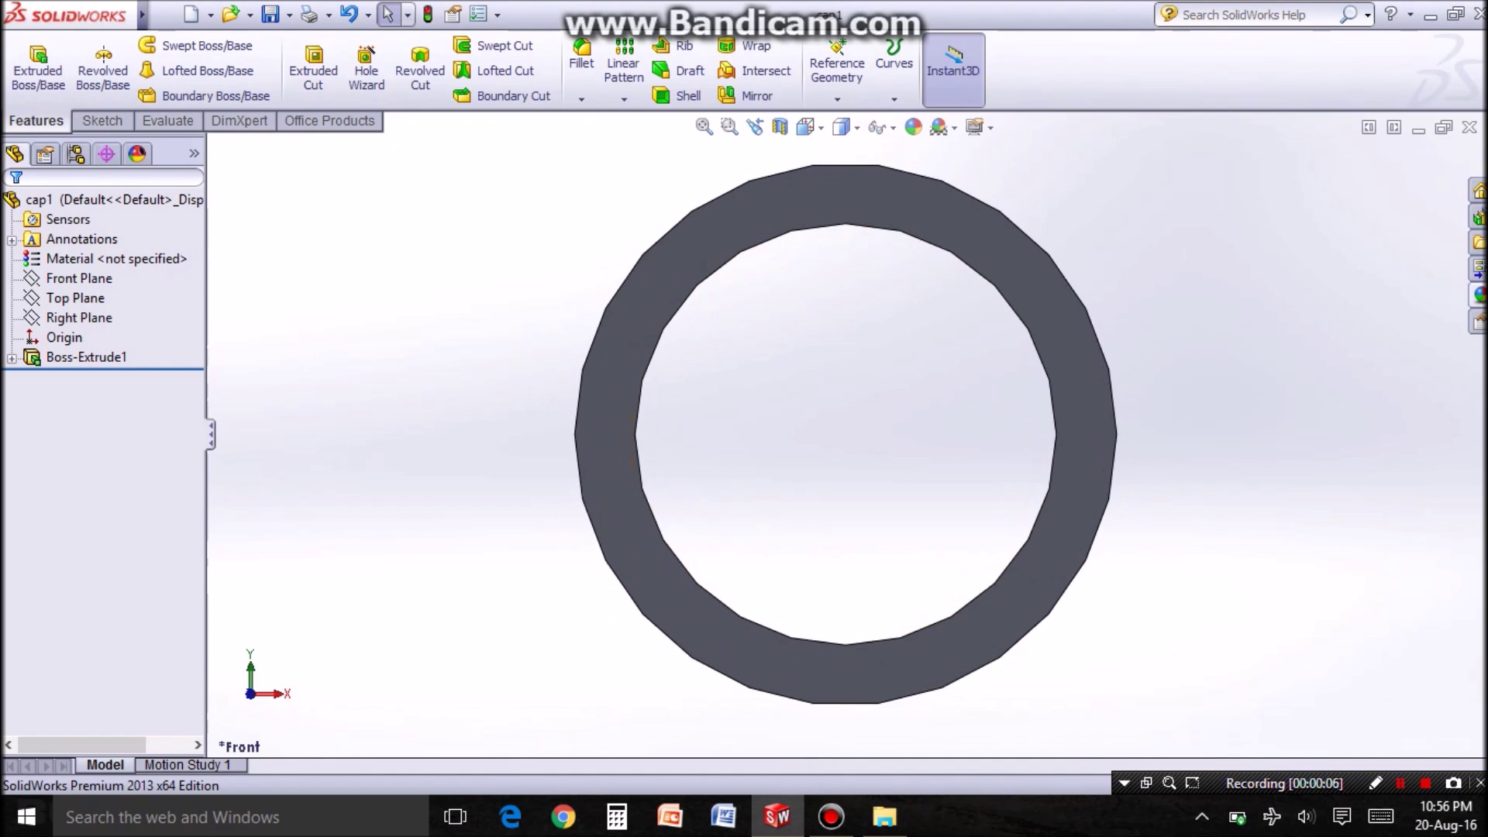
right_click(703, 225)
left_click(760, 197)
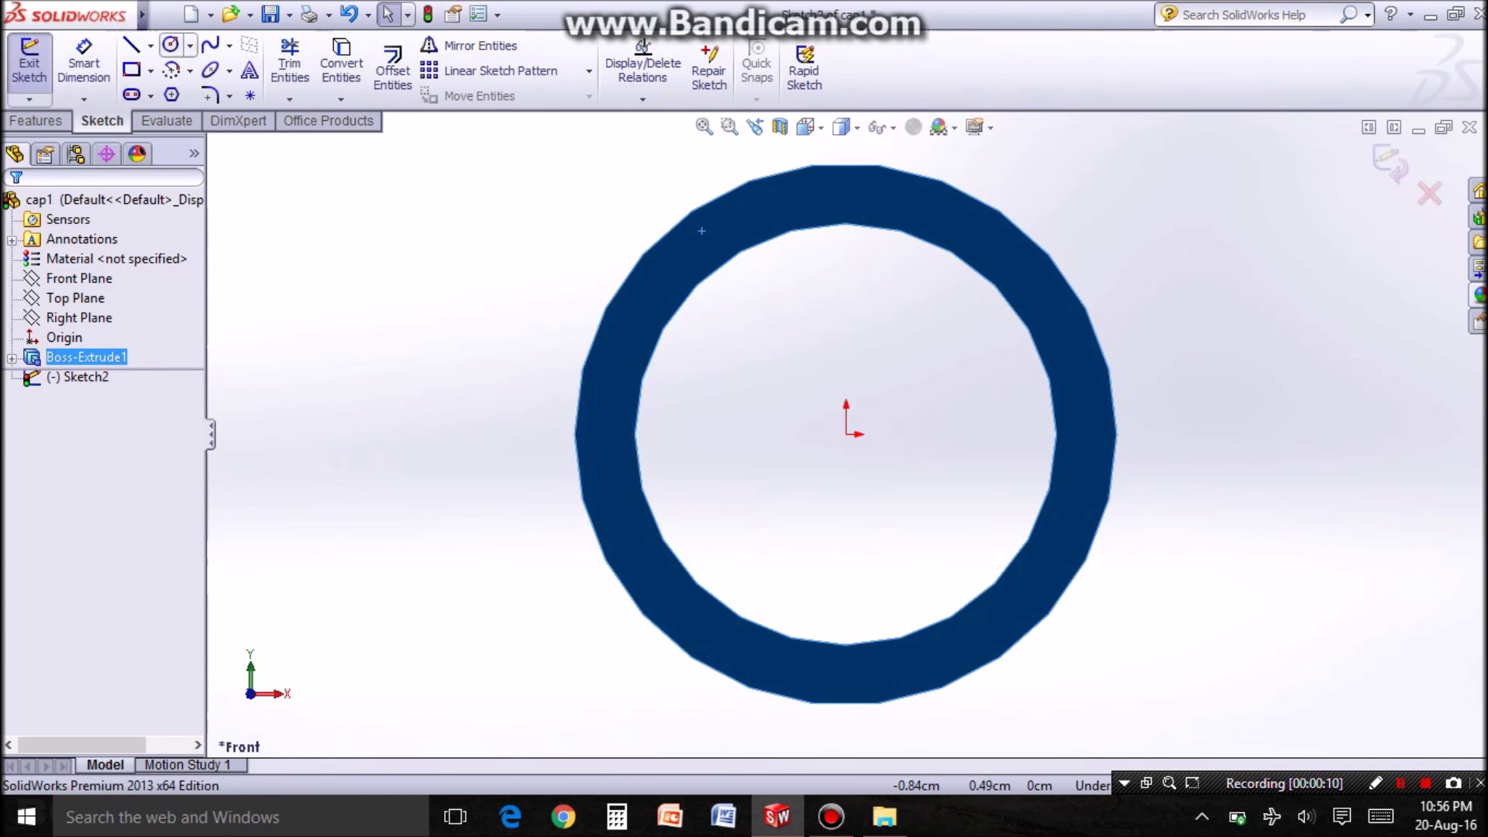
left_click(170, 45)
left_click(848, 426)
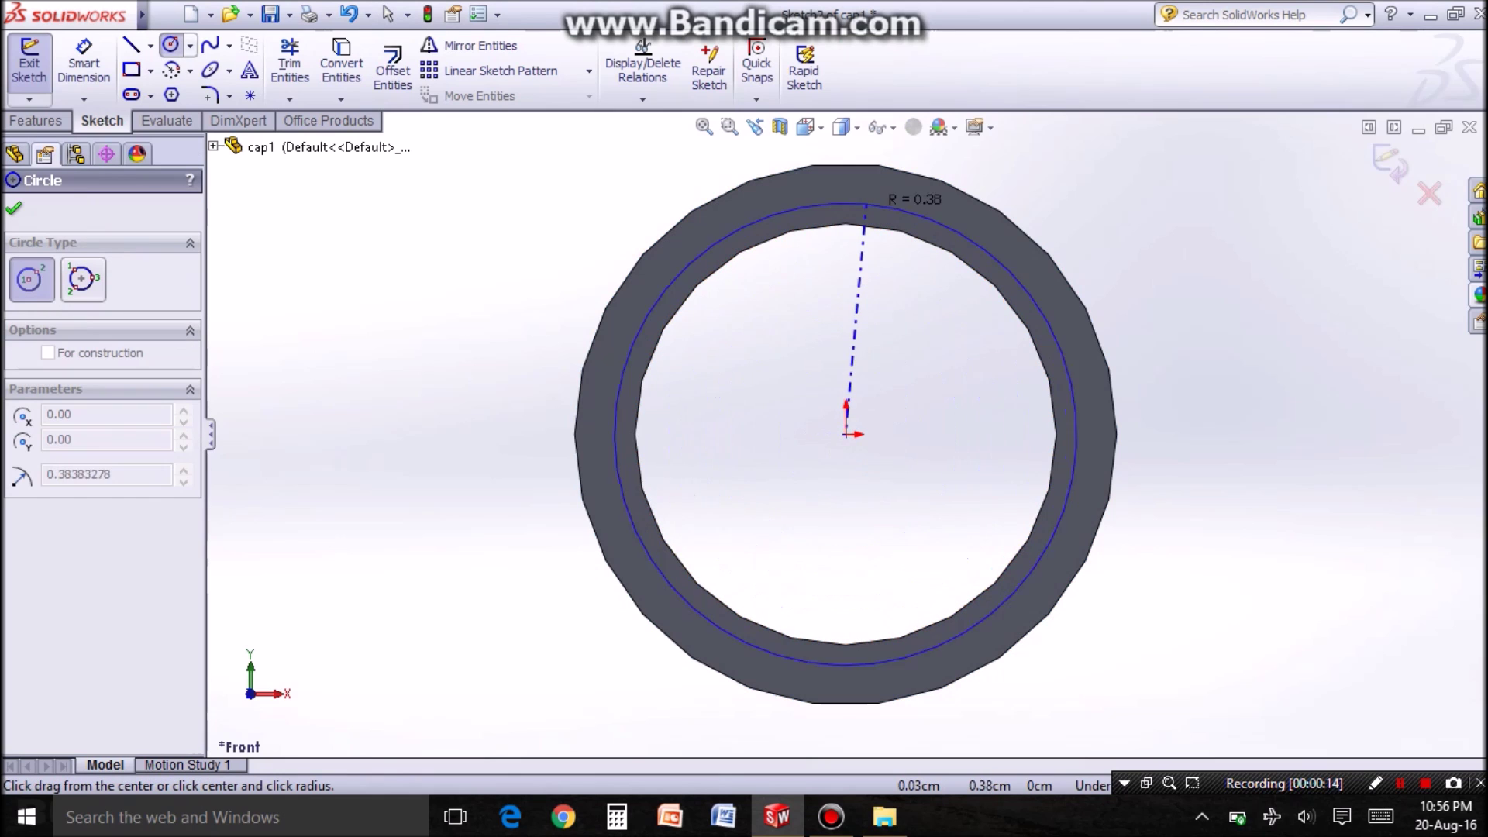
left_click(901, 173)
key("Escape")
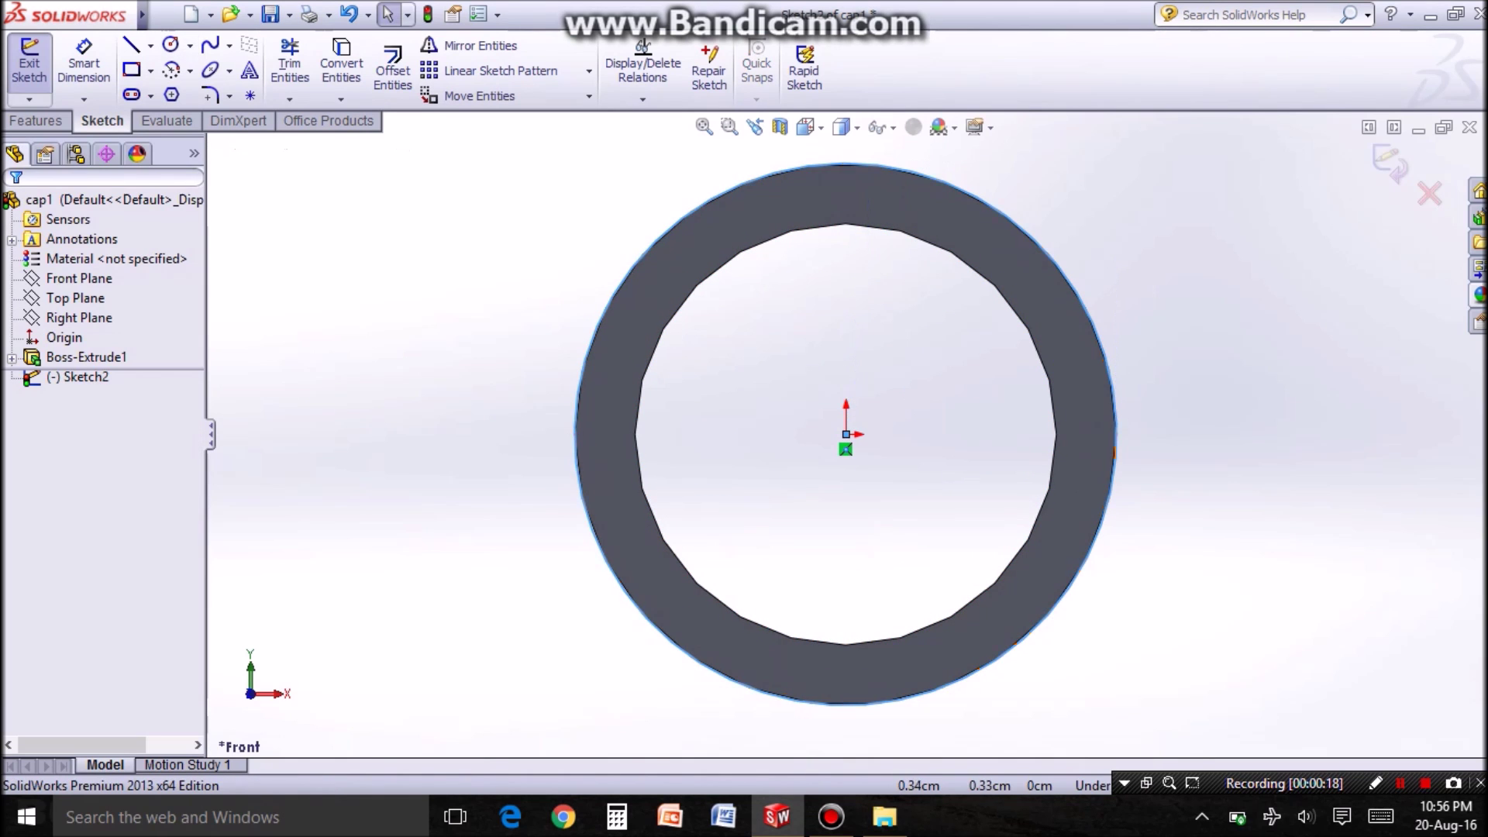
- Extrude that circle 0.30 cm to close the tube's end with a solid disc
left_click(35, 120)
left_click(38, 64)
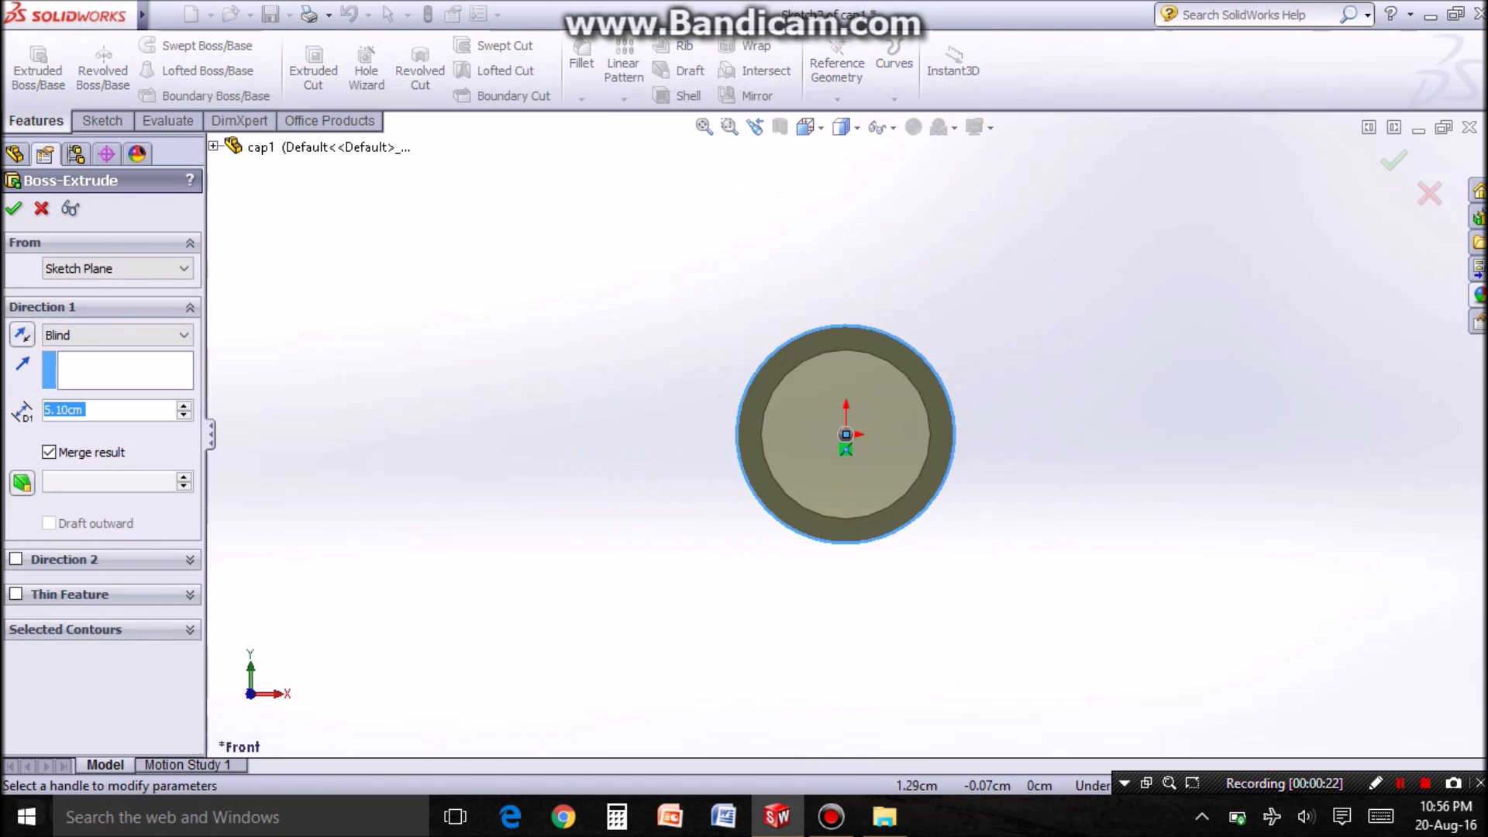
scroll(844, 439, "up", 4)
double_click(105, 409)
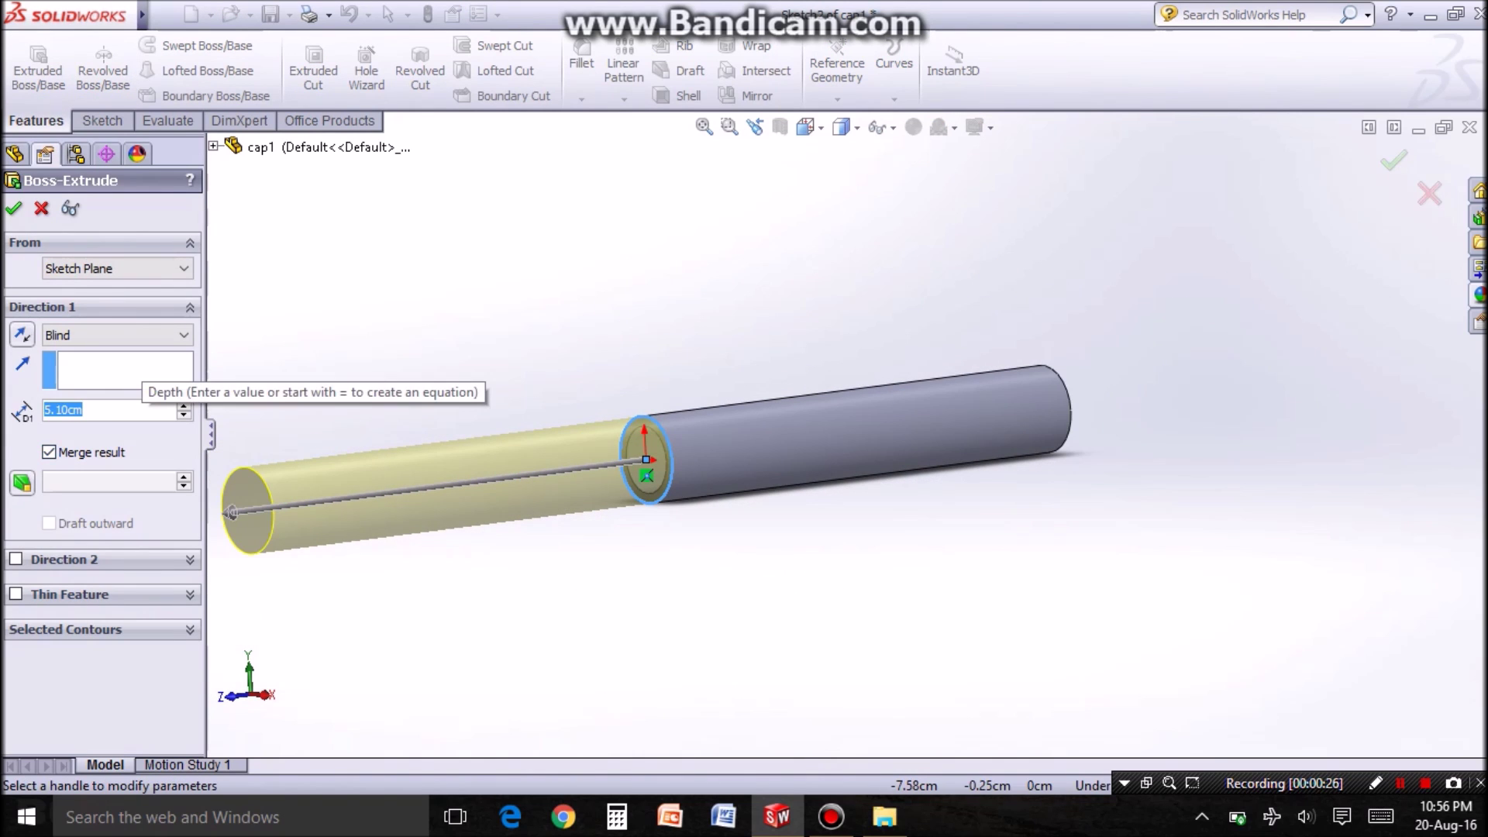
type(".03")
key("Return")
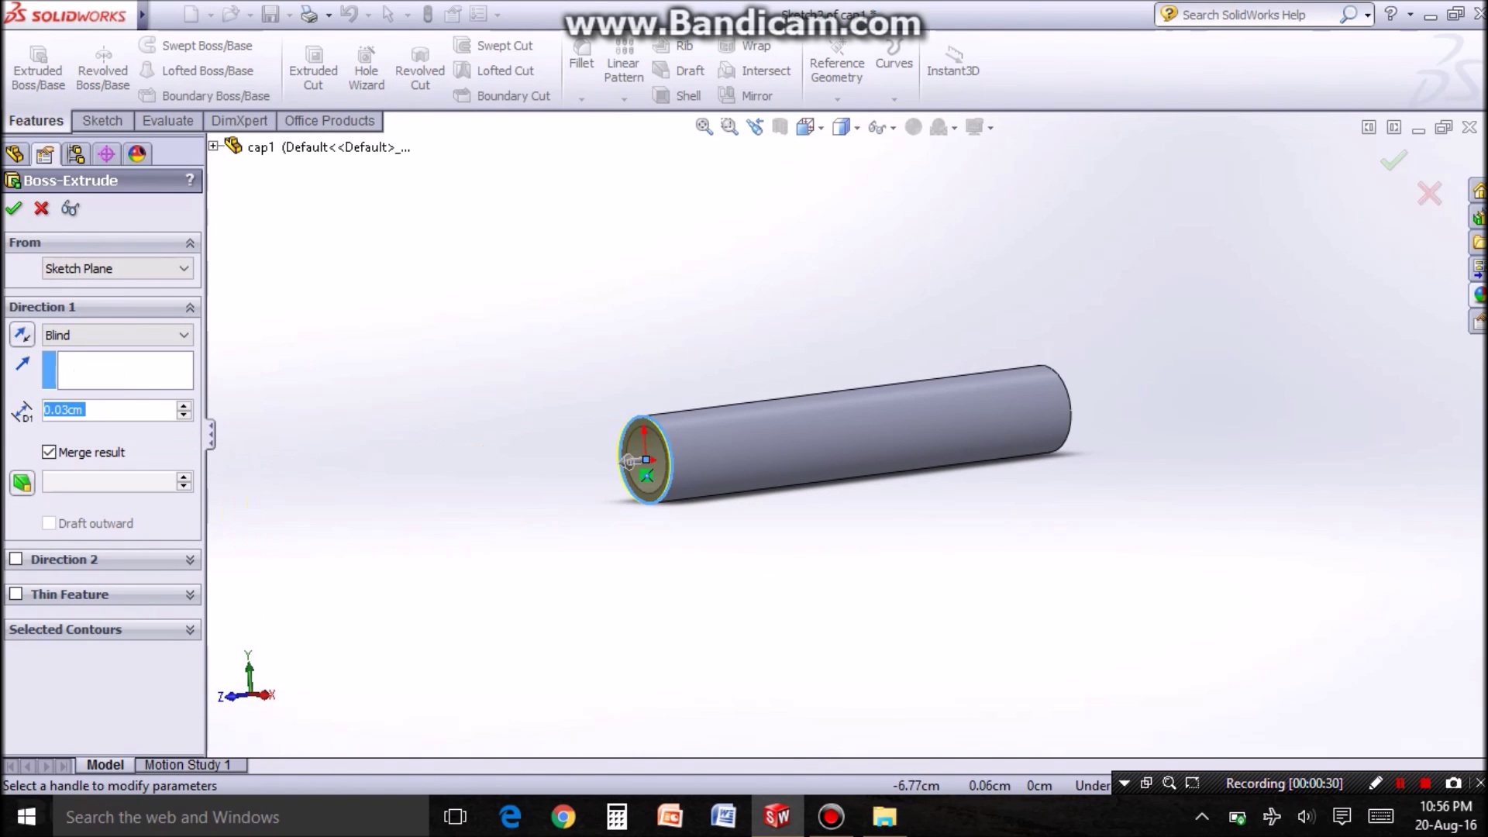
type(".3")
key("Return")
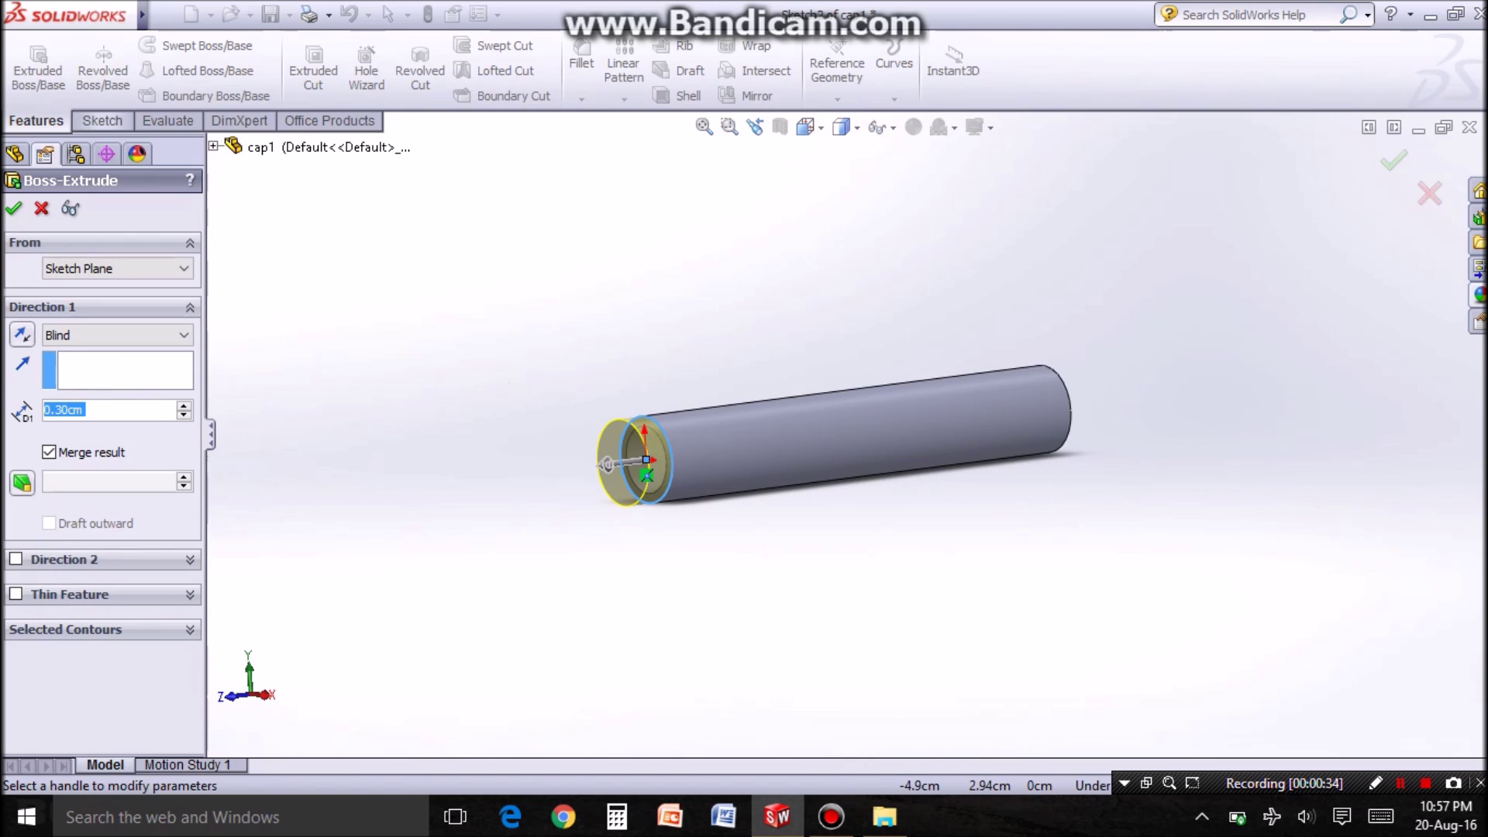
key("Return")
middle_click_drag(814, 441, 883, 350)
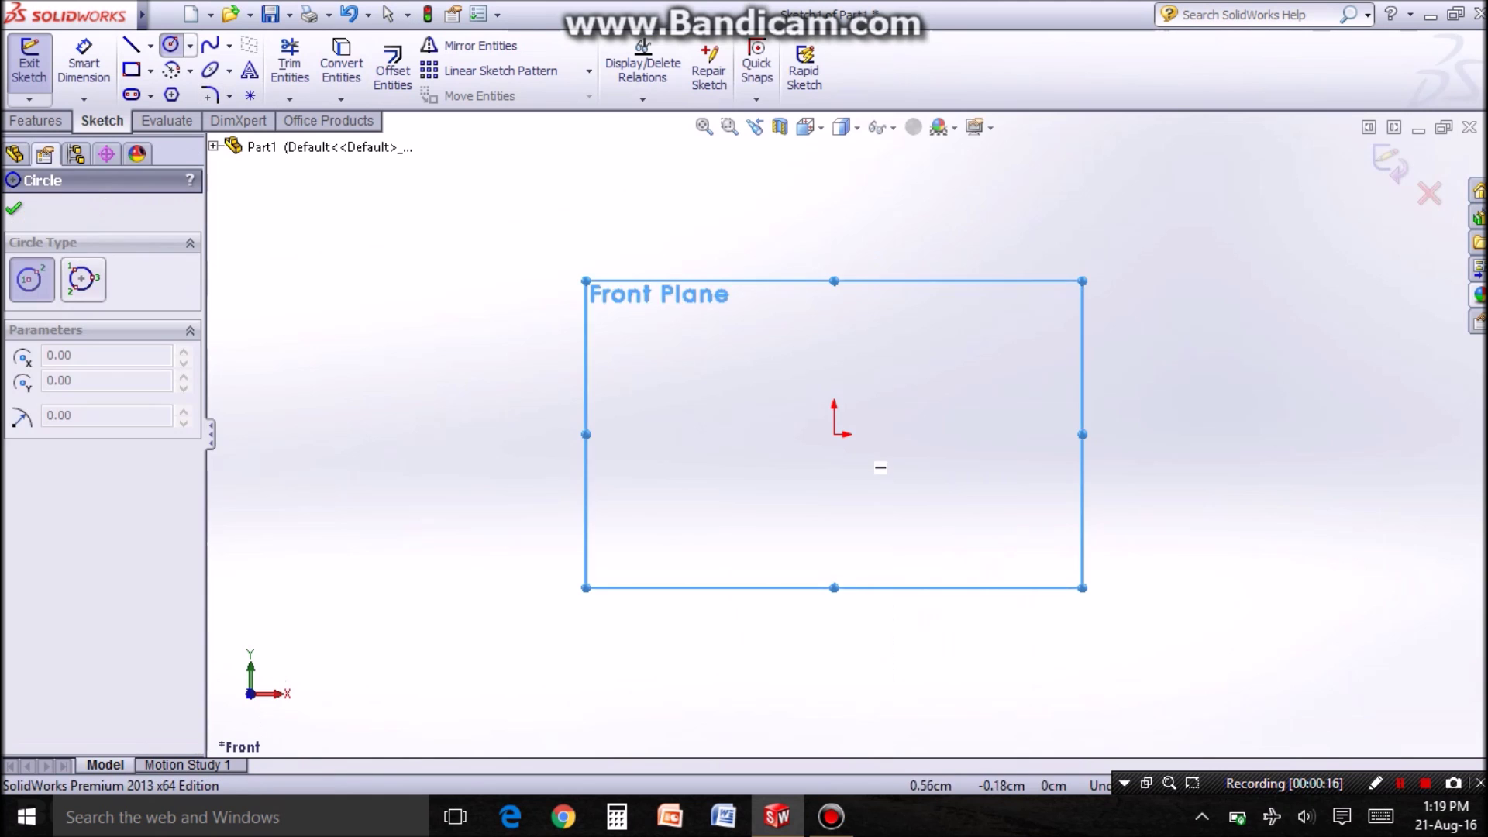
- Sketch a circle at the origin and dimension it 0.75 cm, label placed to the right
left_click(835, 433)
left_click(865, 403)
key("Escape")
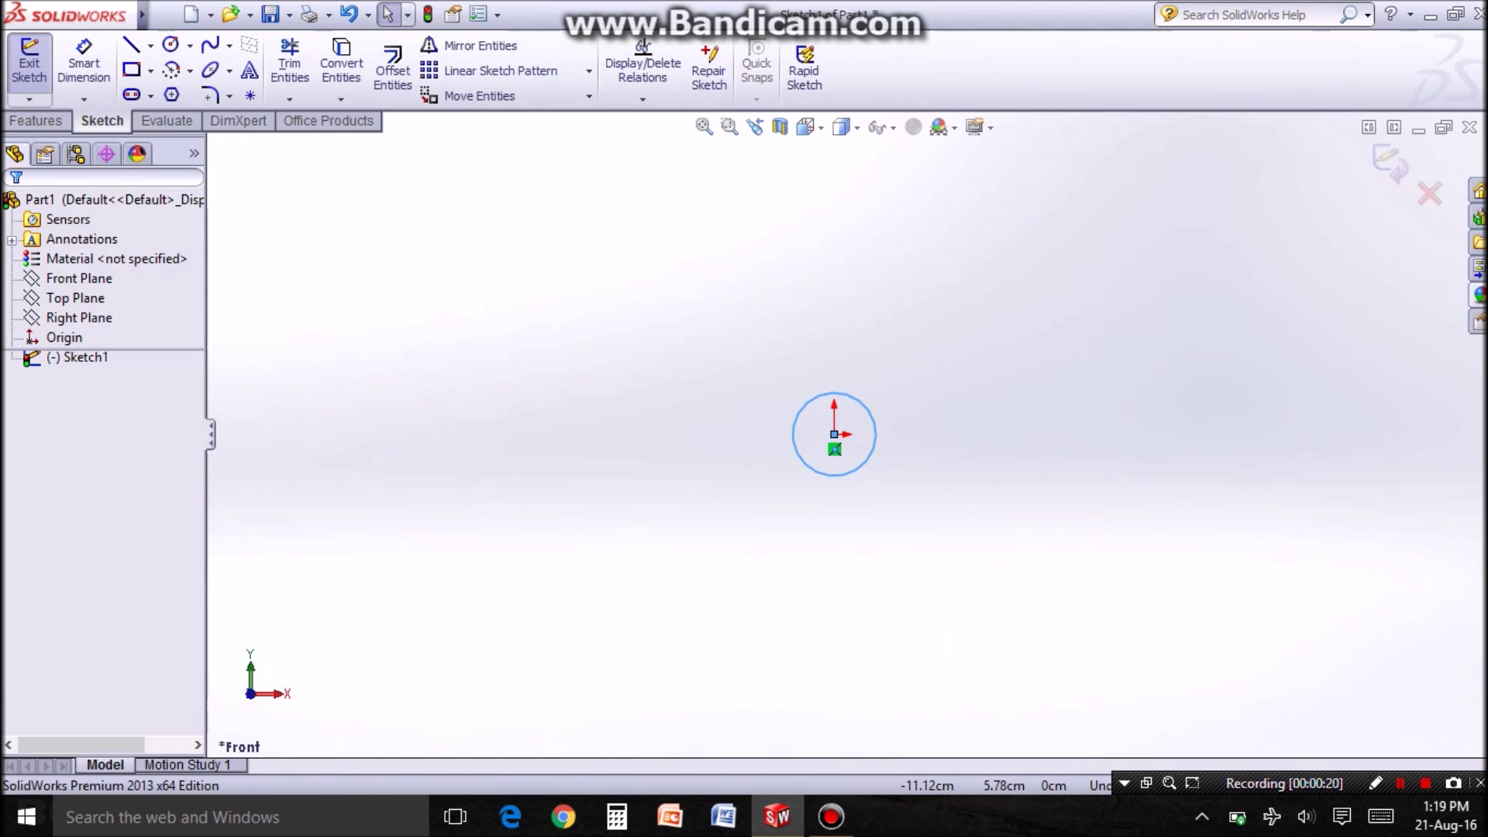
left_click(83, 64)
left_click(874, 420)
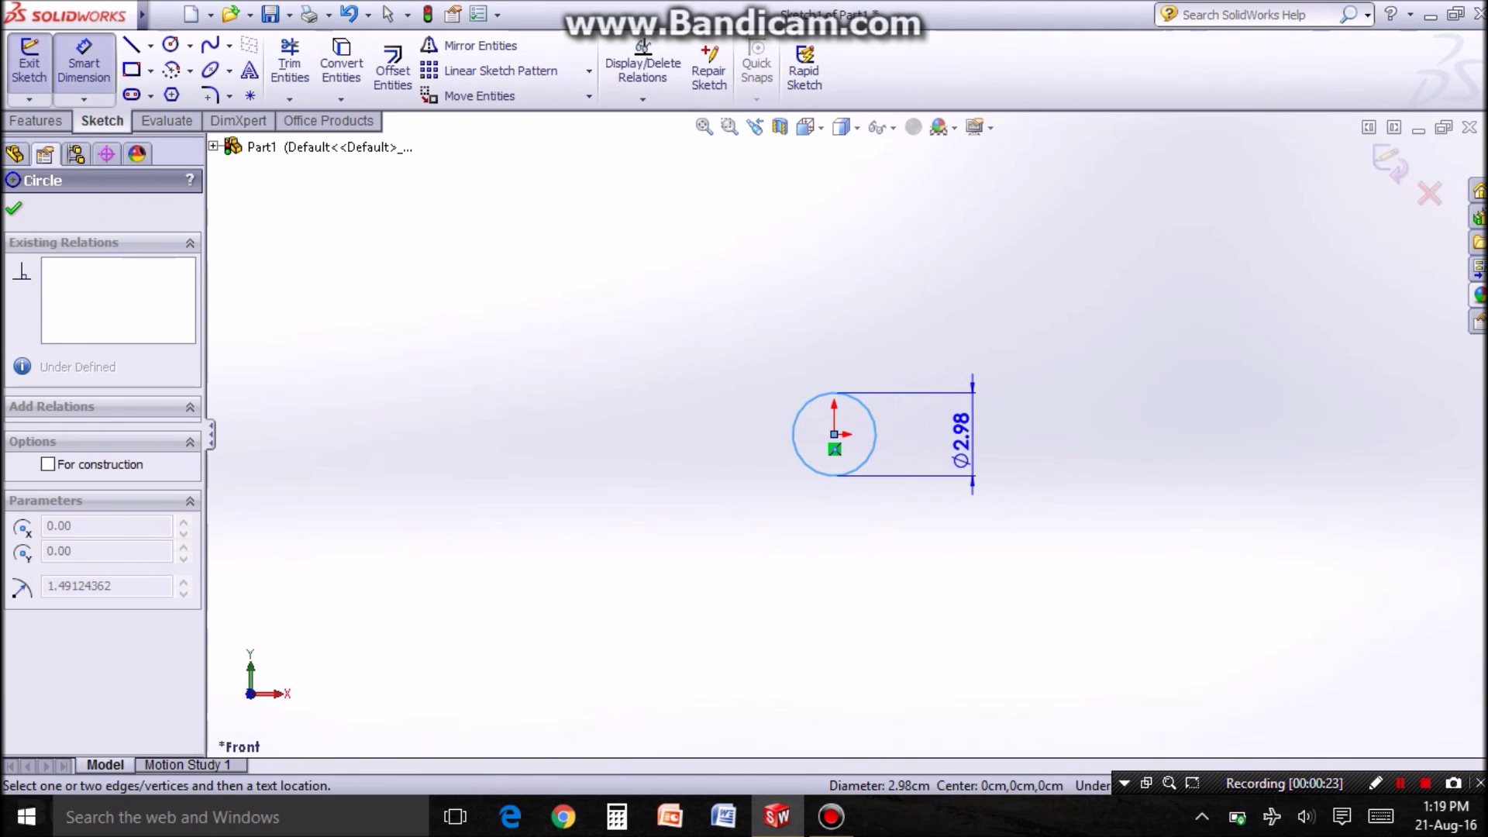
left_click(963, 433)
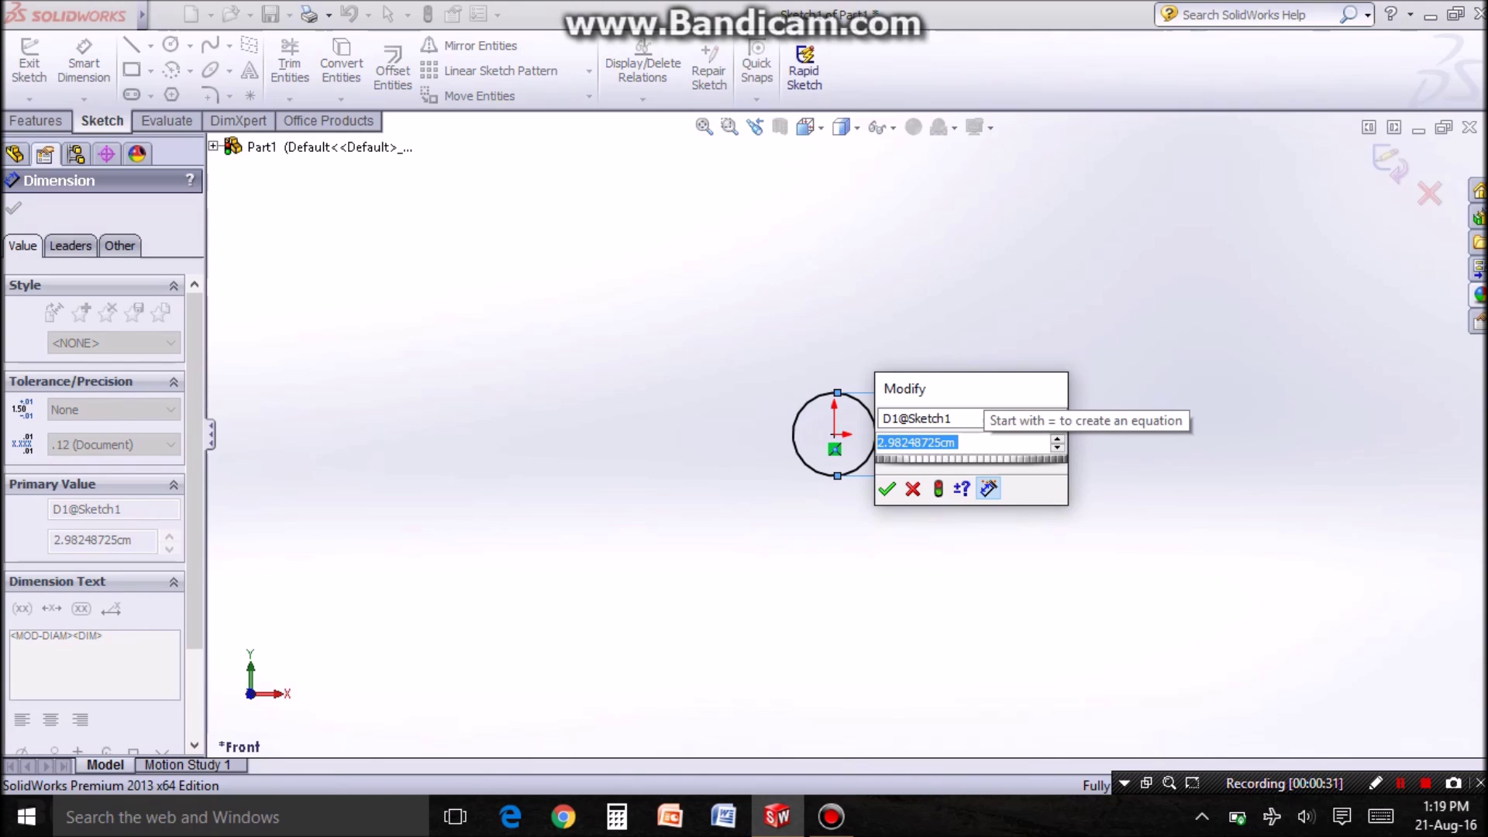
type("75")
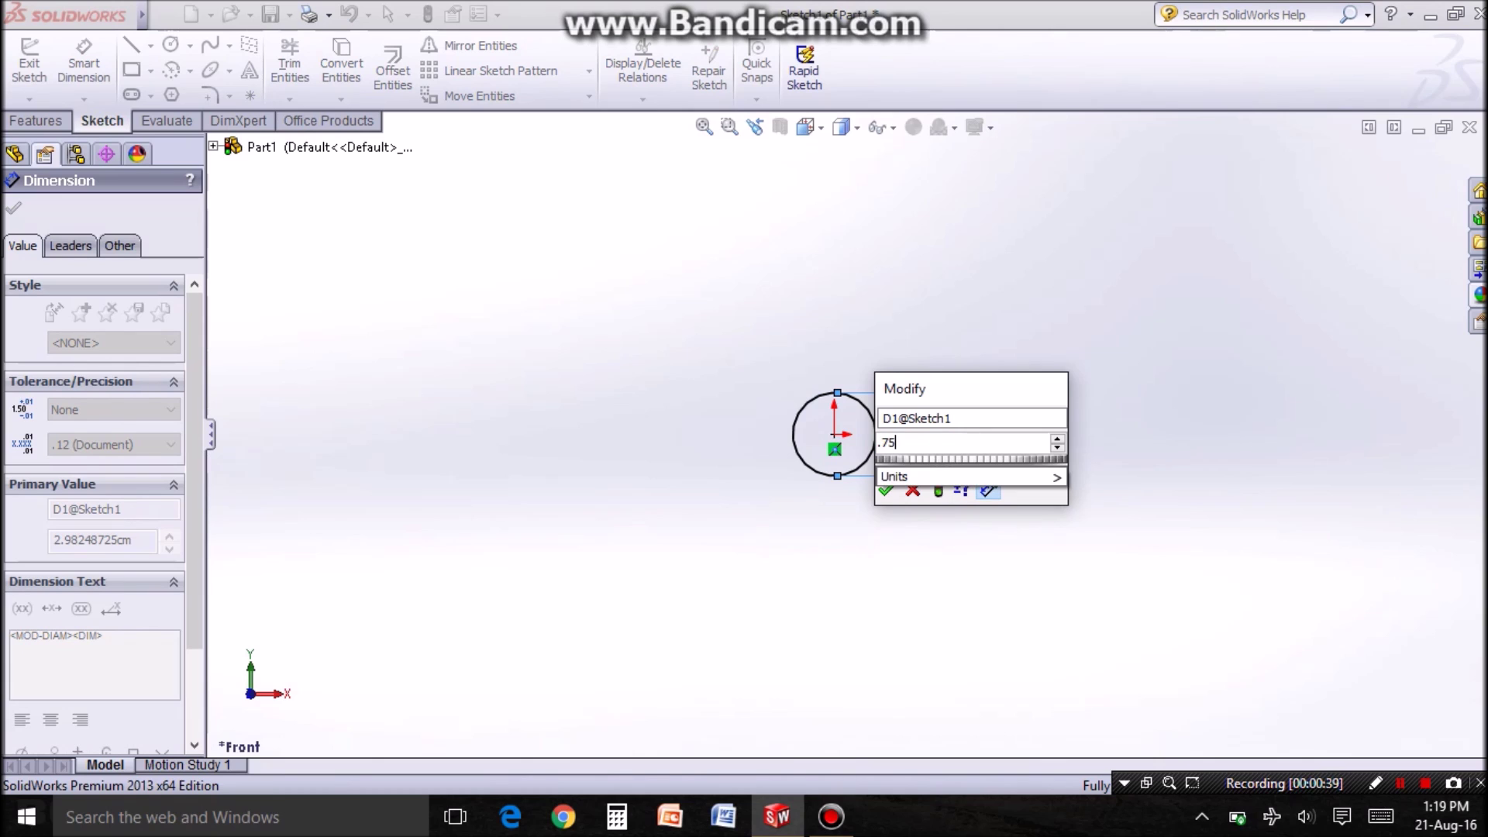
key("Return")
left_click_drag(964, 442, 1409, 445)
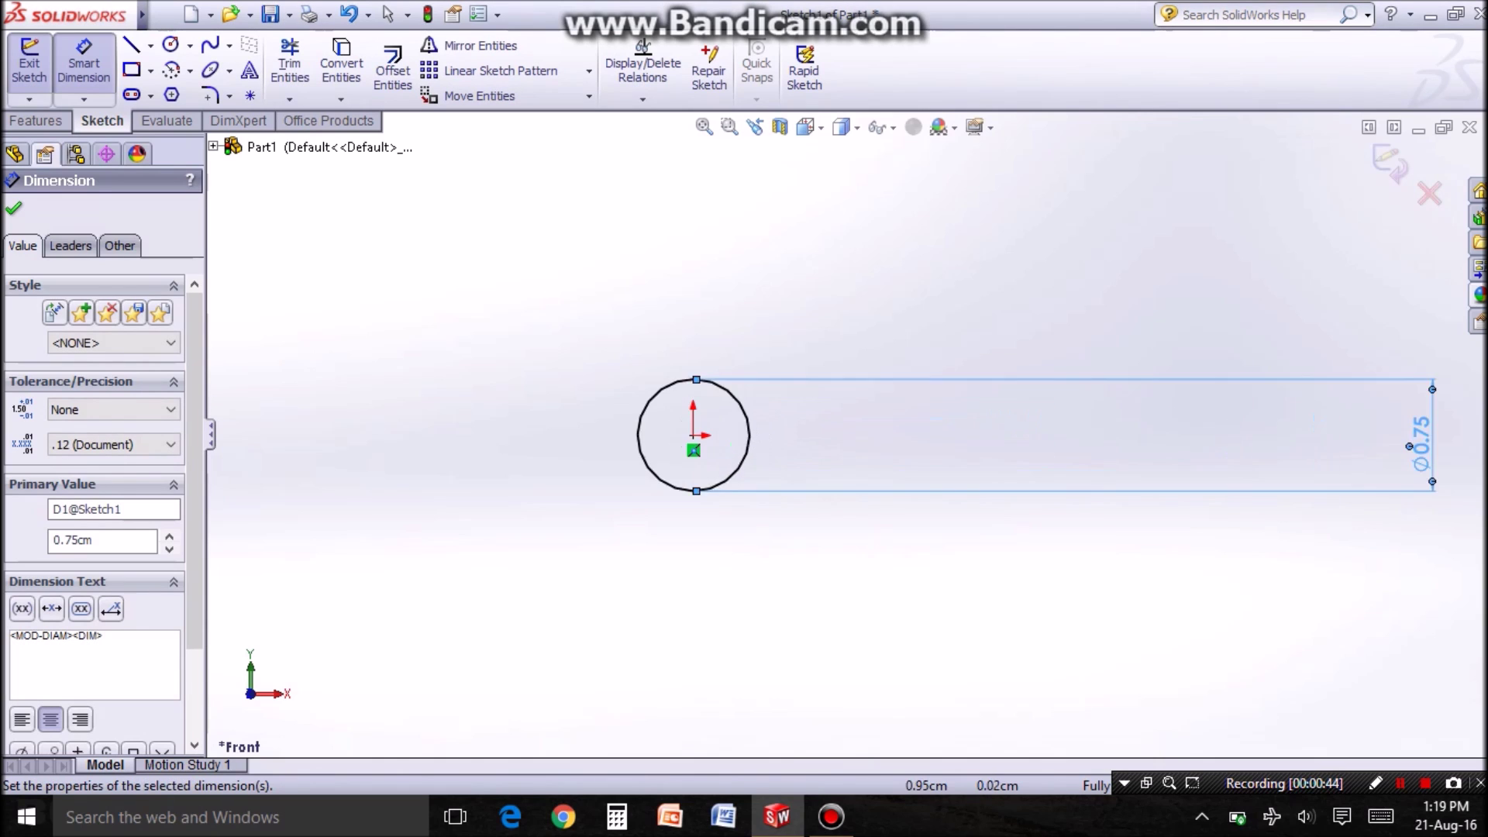
scroll(697, 435, "down", 2)
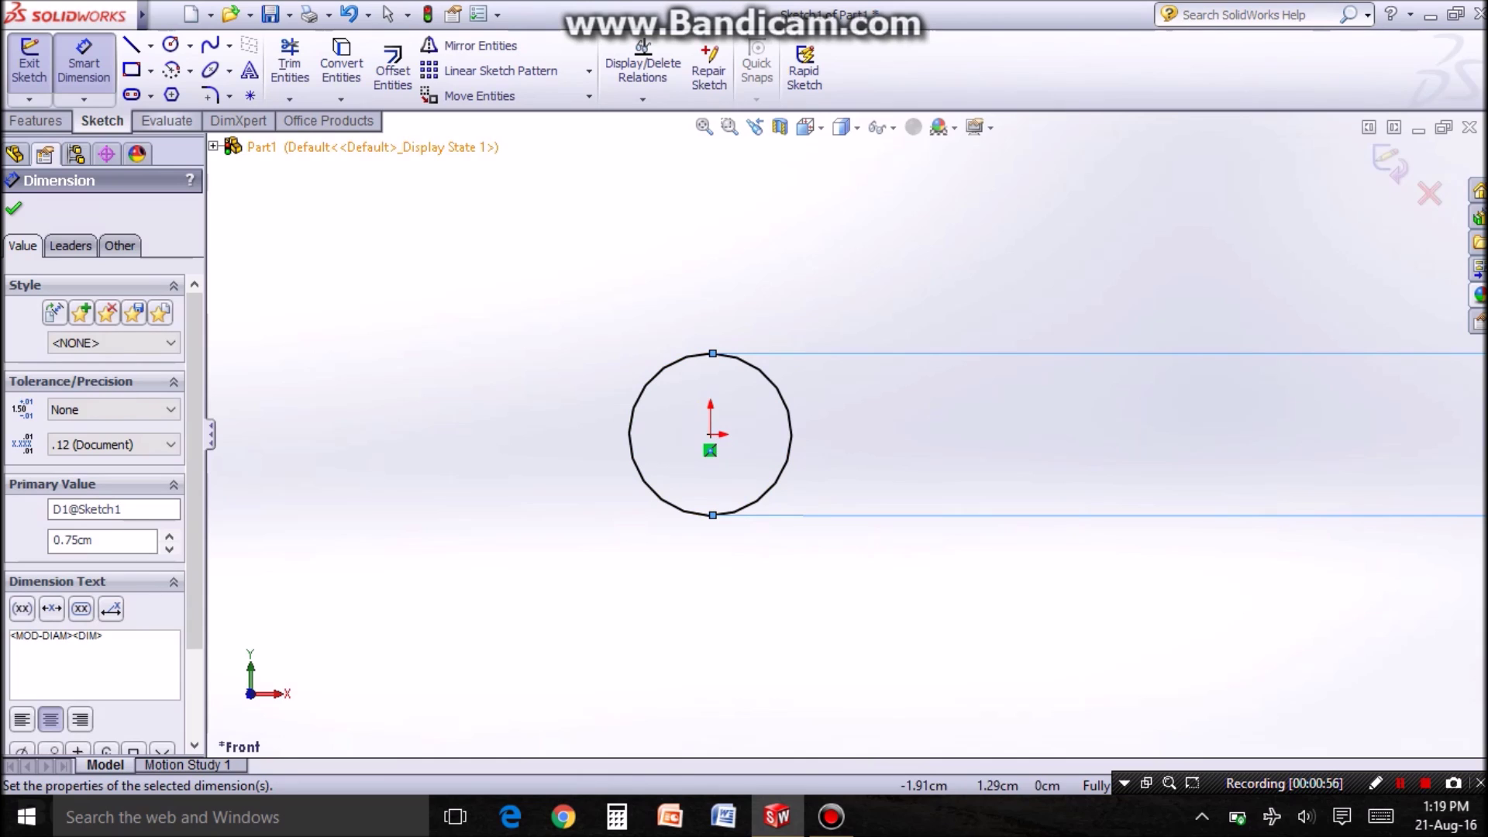
left_click(35, 120)
- Extrude the 0.75 cm circle 2.3 cm with a 1° draft taper into a solid rod
left_click(39, 70)
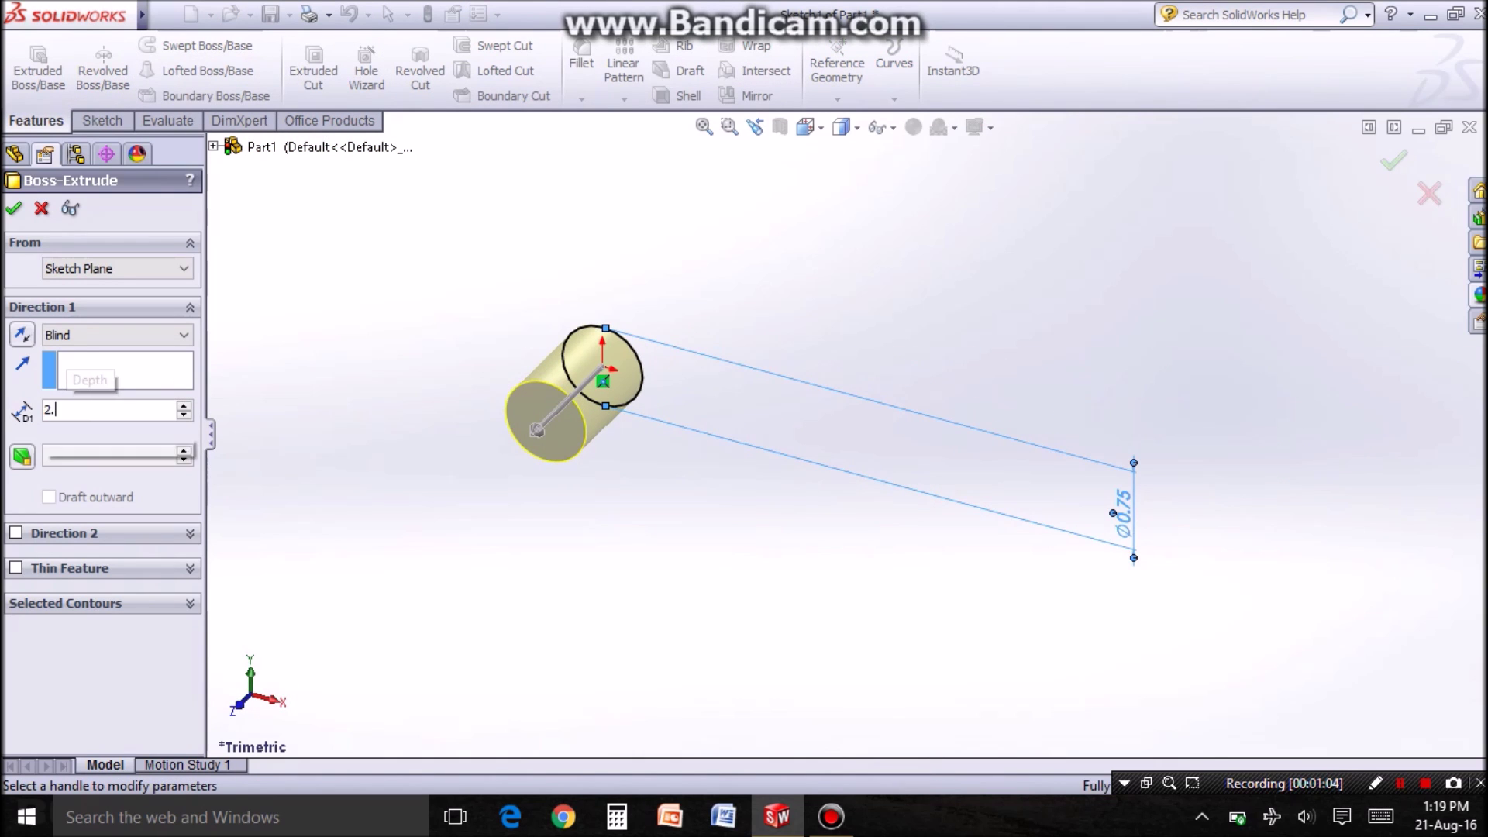
type("2.3")
key("Return")
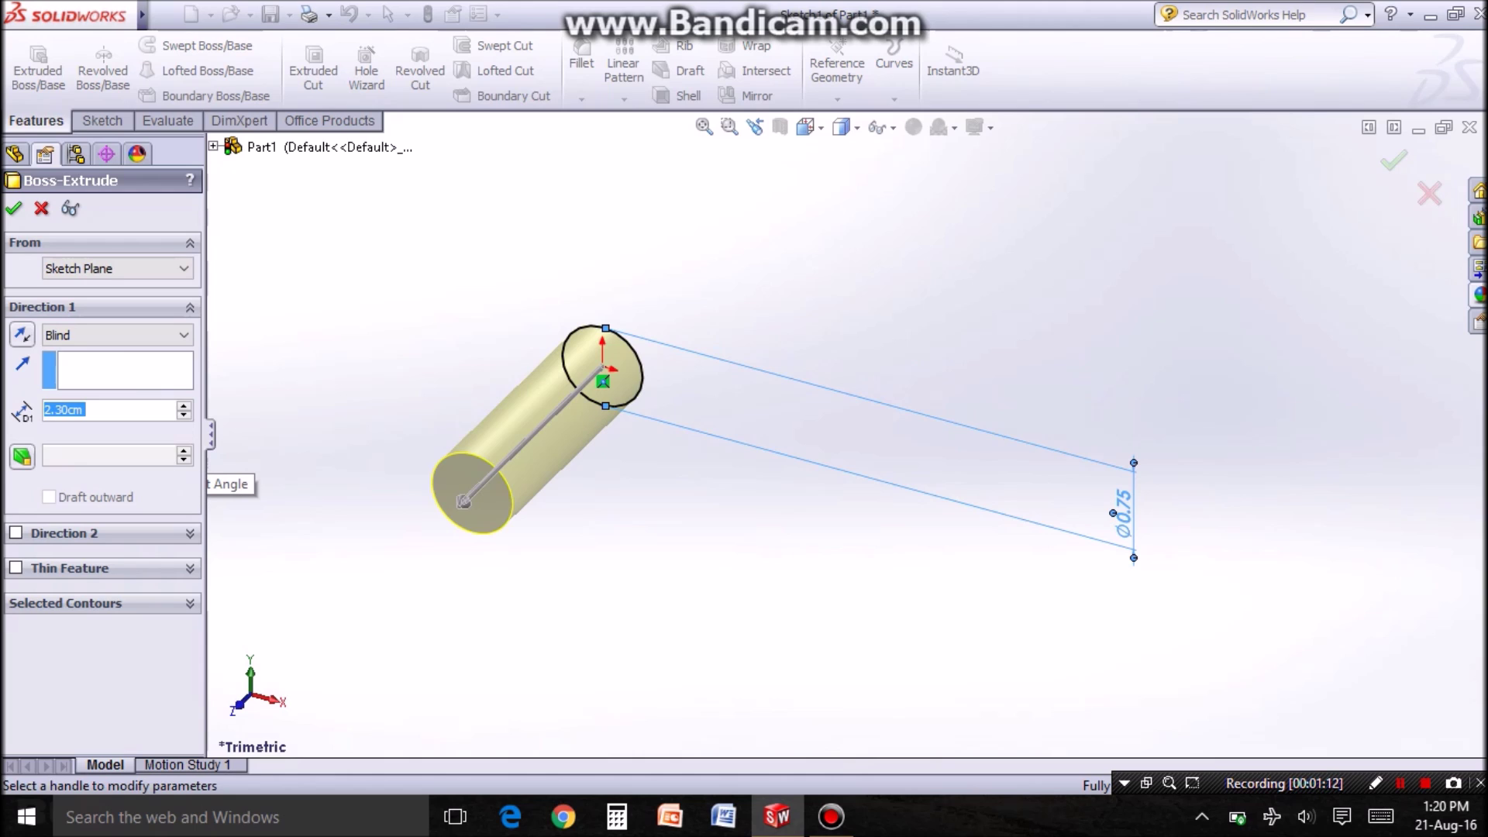
left_click(20, 456)
middle_click_drag(814, 466, 813, 536)
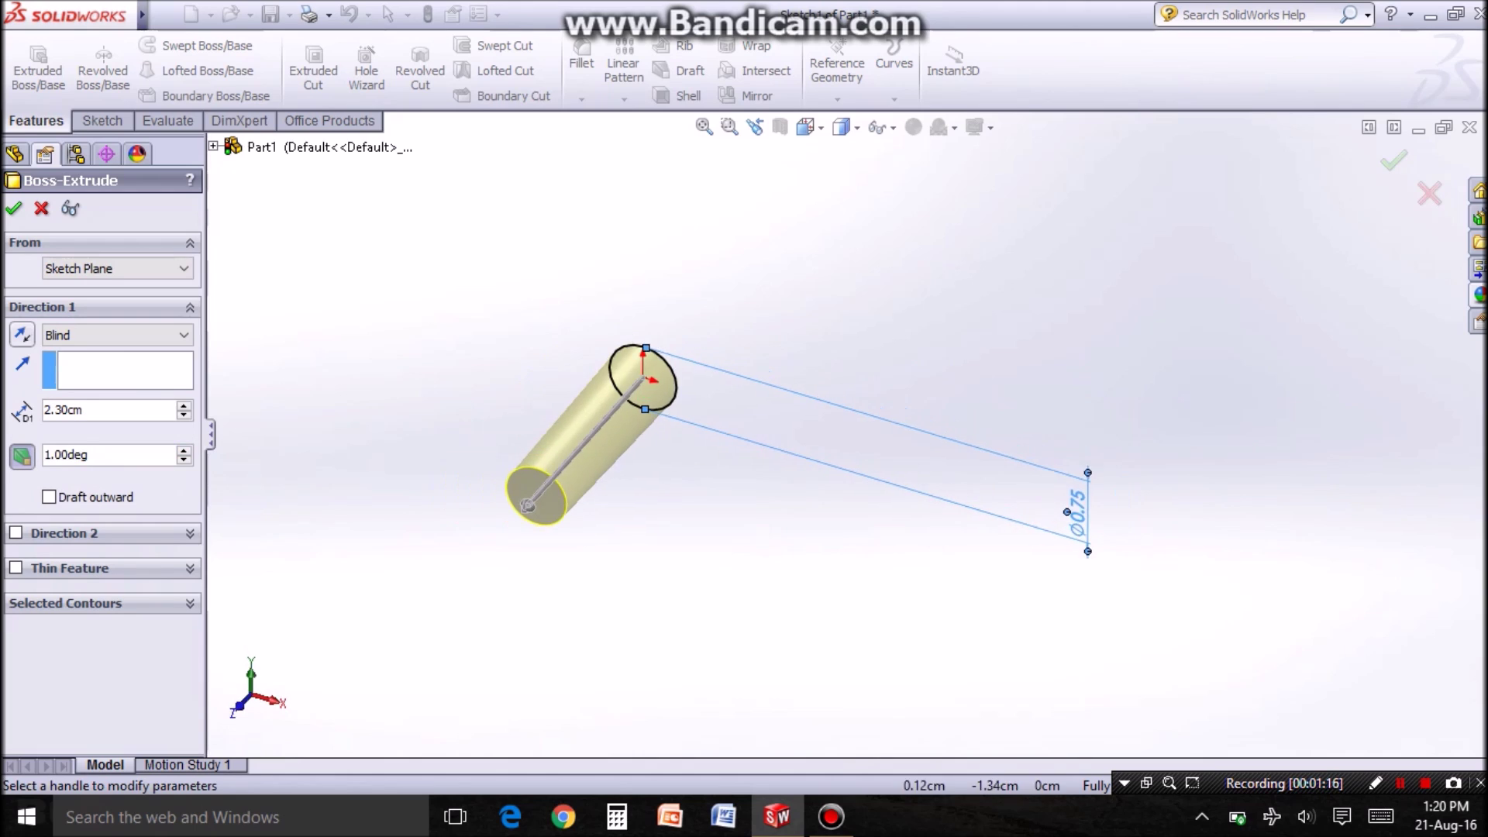
key("Return")
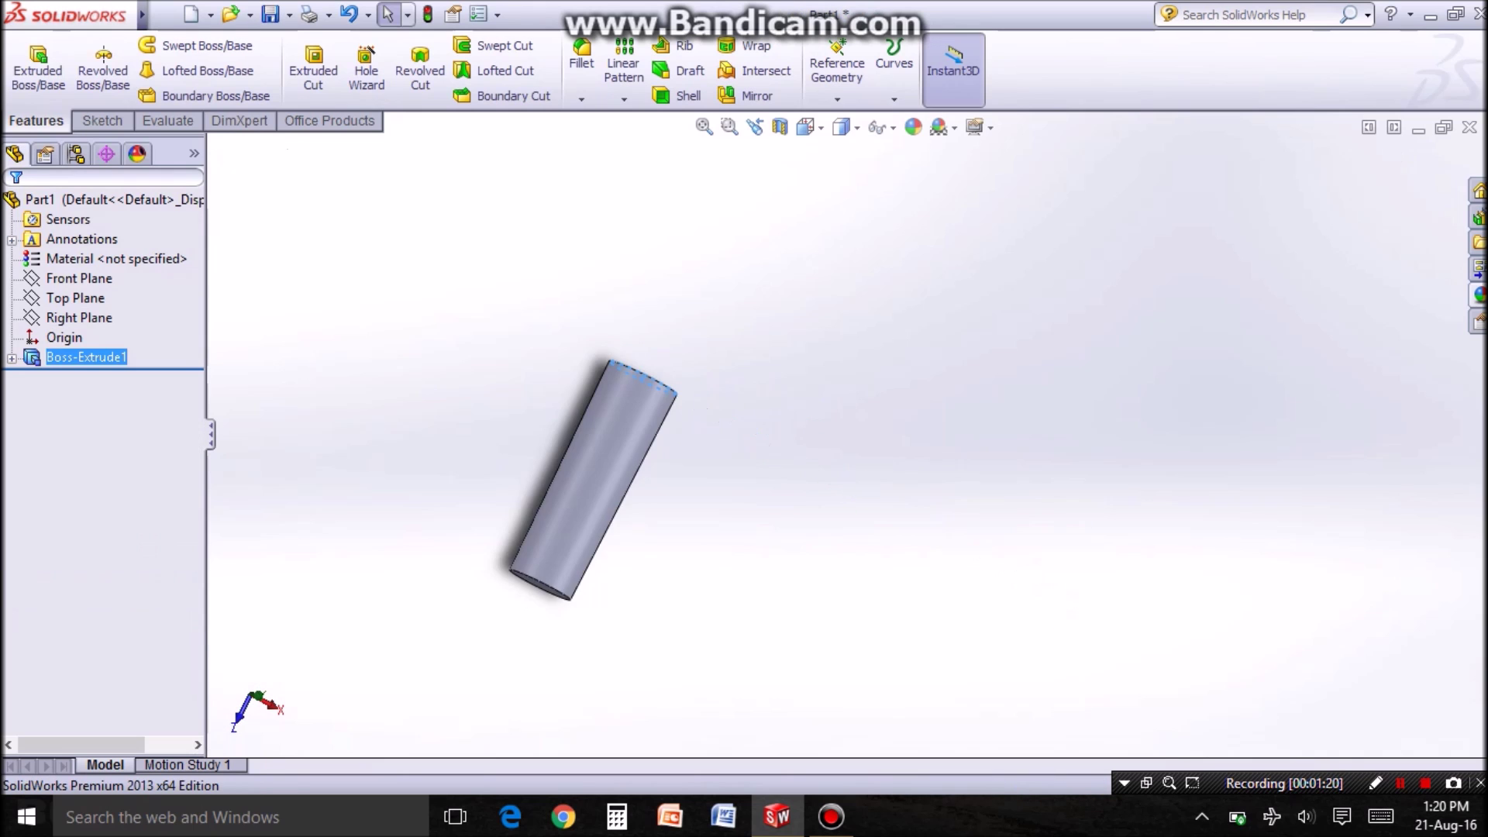
- Reorient the view to look at the cylinder end-on from the back
key("space")
left_click(961, 591)
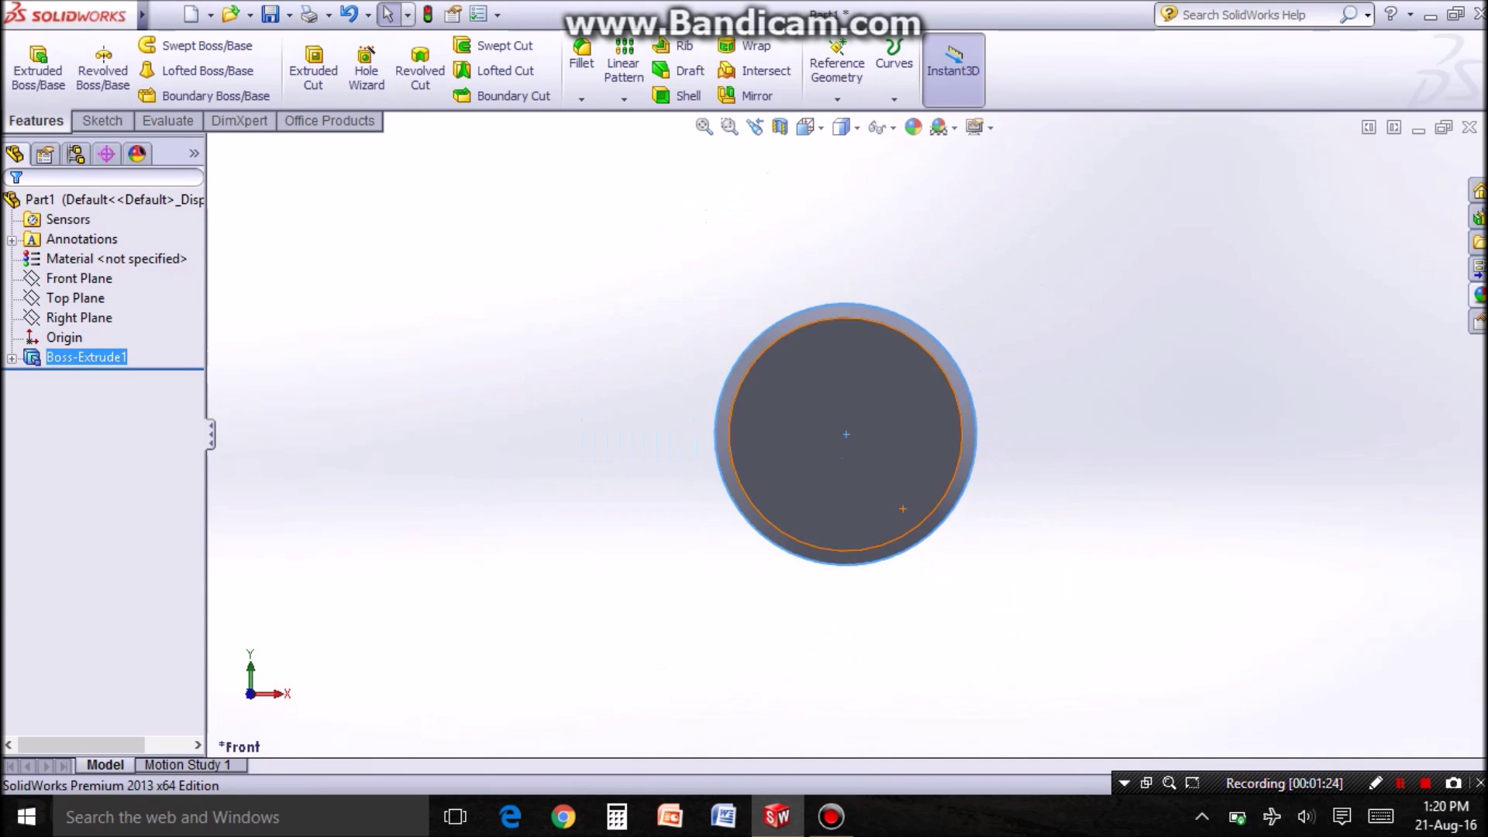
mouse_move(960, 591)
middle_mouse_down()
mouse_move(884, 500)
mouse_move(814, 465)
middle_mouse_up()
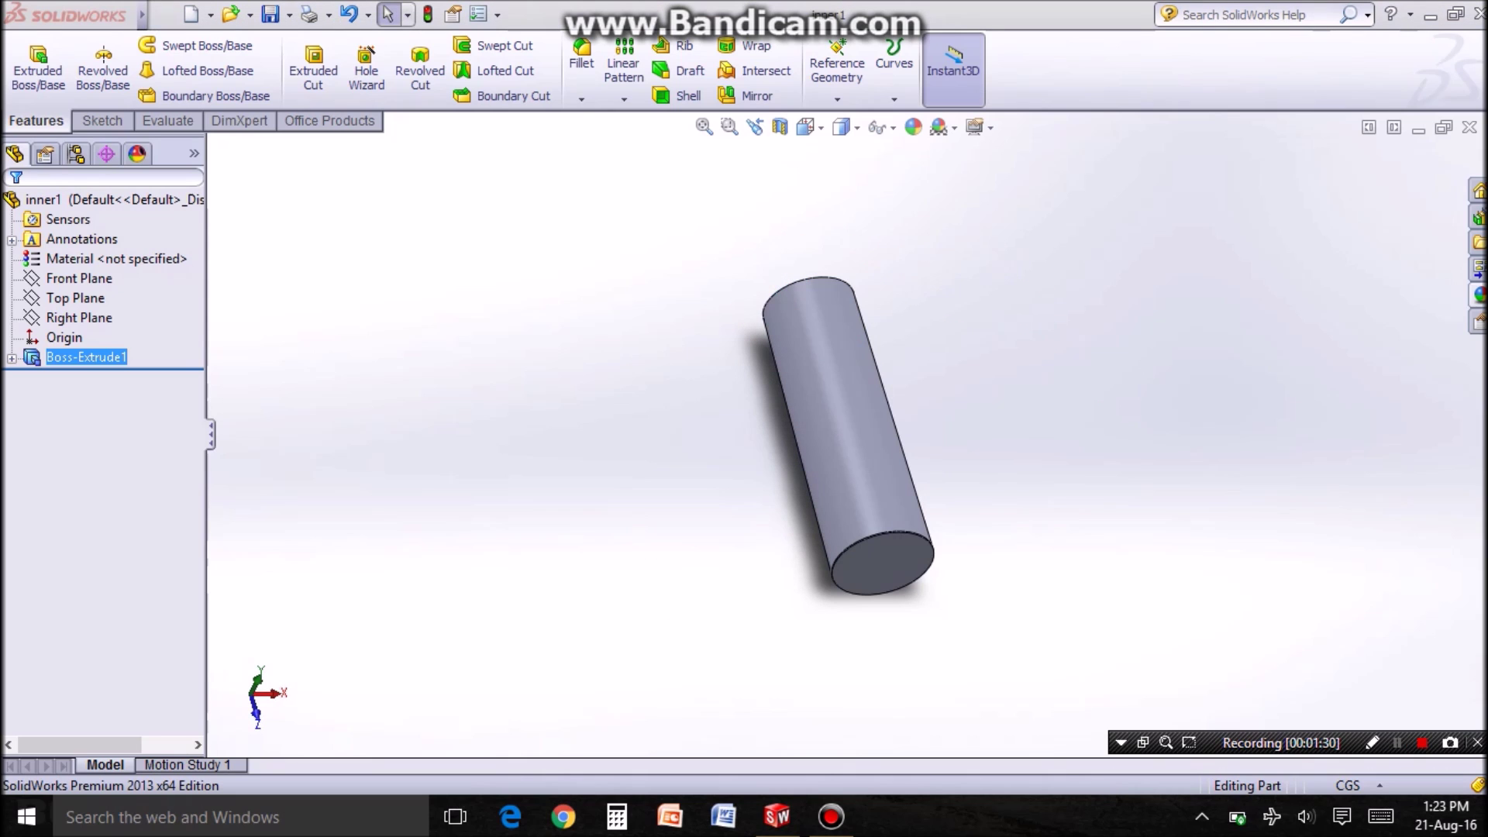
key("space")
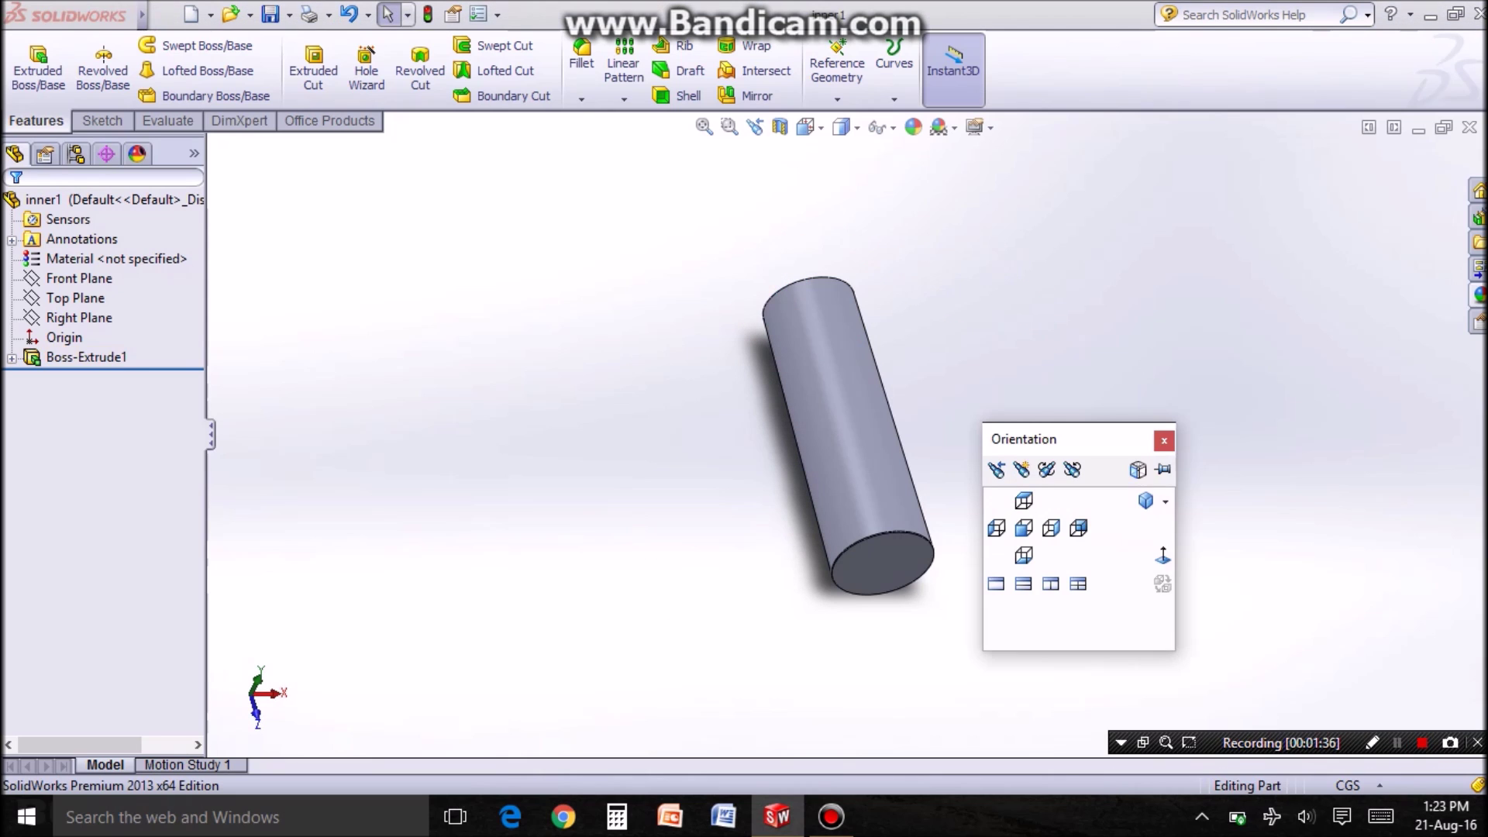
left_click(1079, 528)
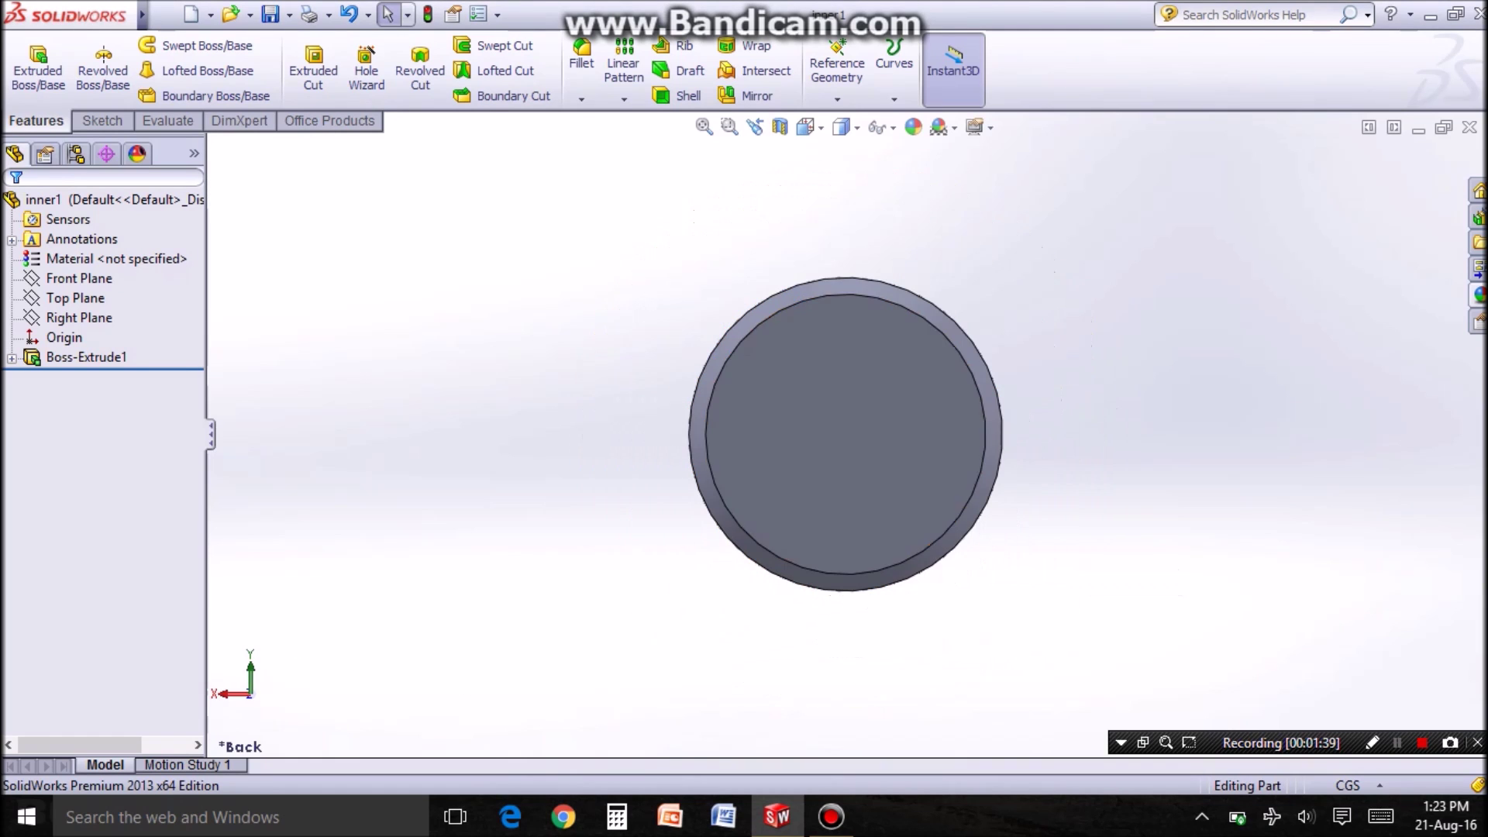
- Sketch a 0.6 cm diameter circle at the origin on the cylinder's back face
right_click(844, 311)
left_click(857, 329)
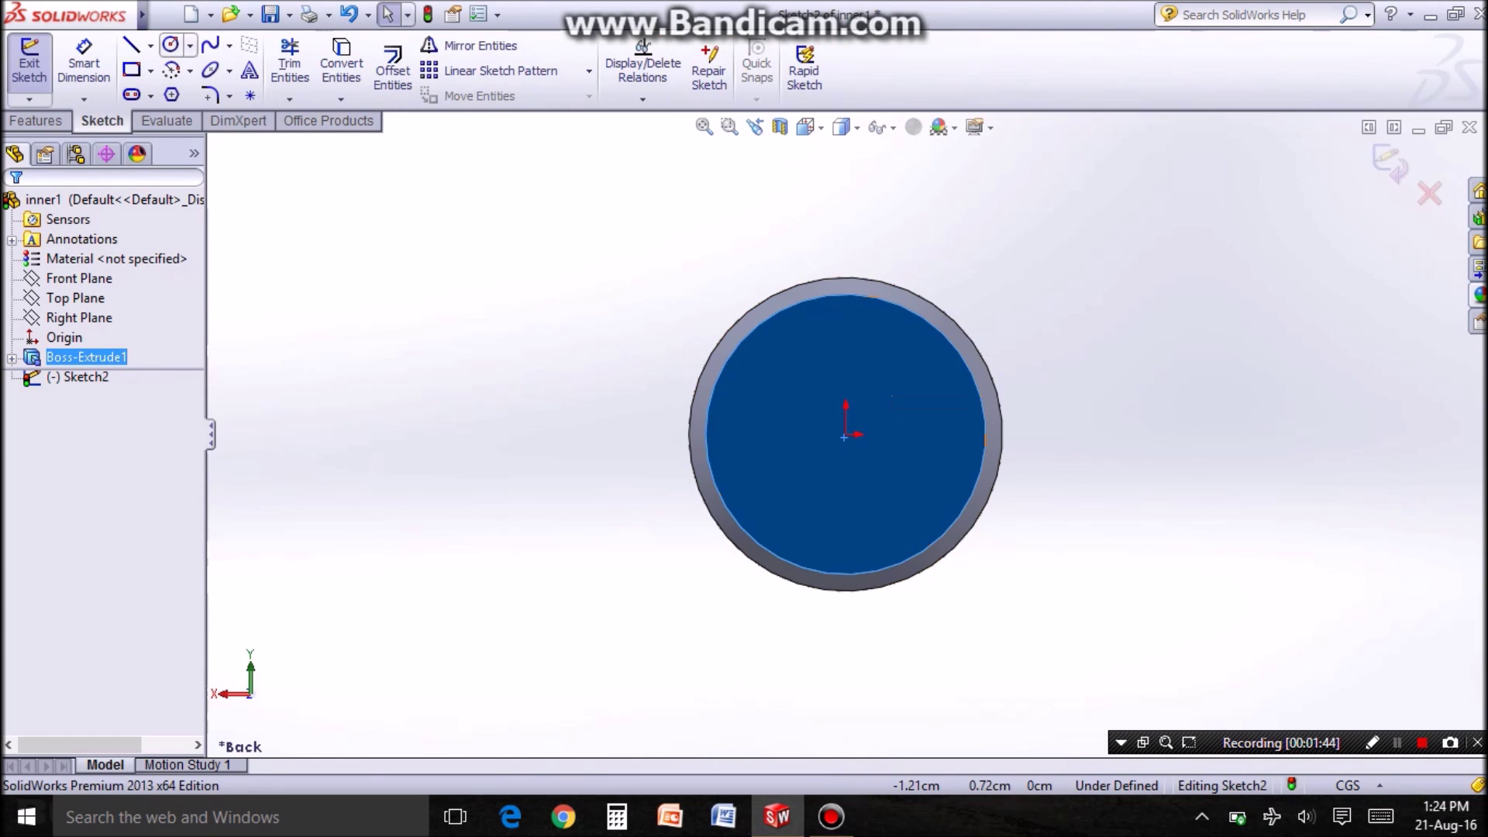
left_click(171, 45)
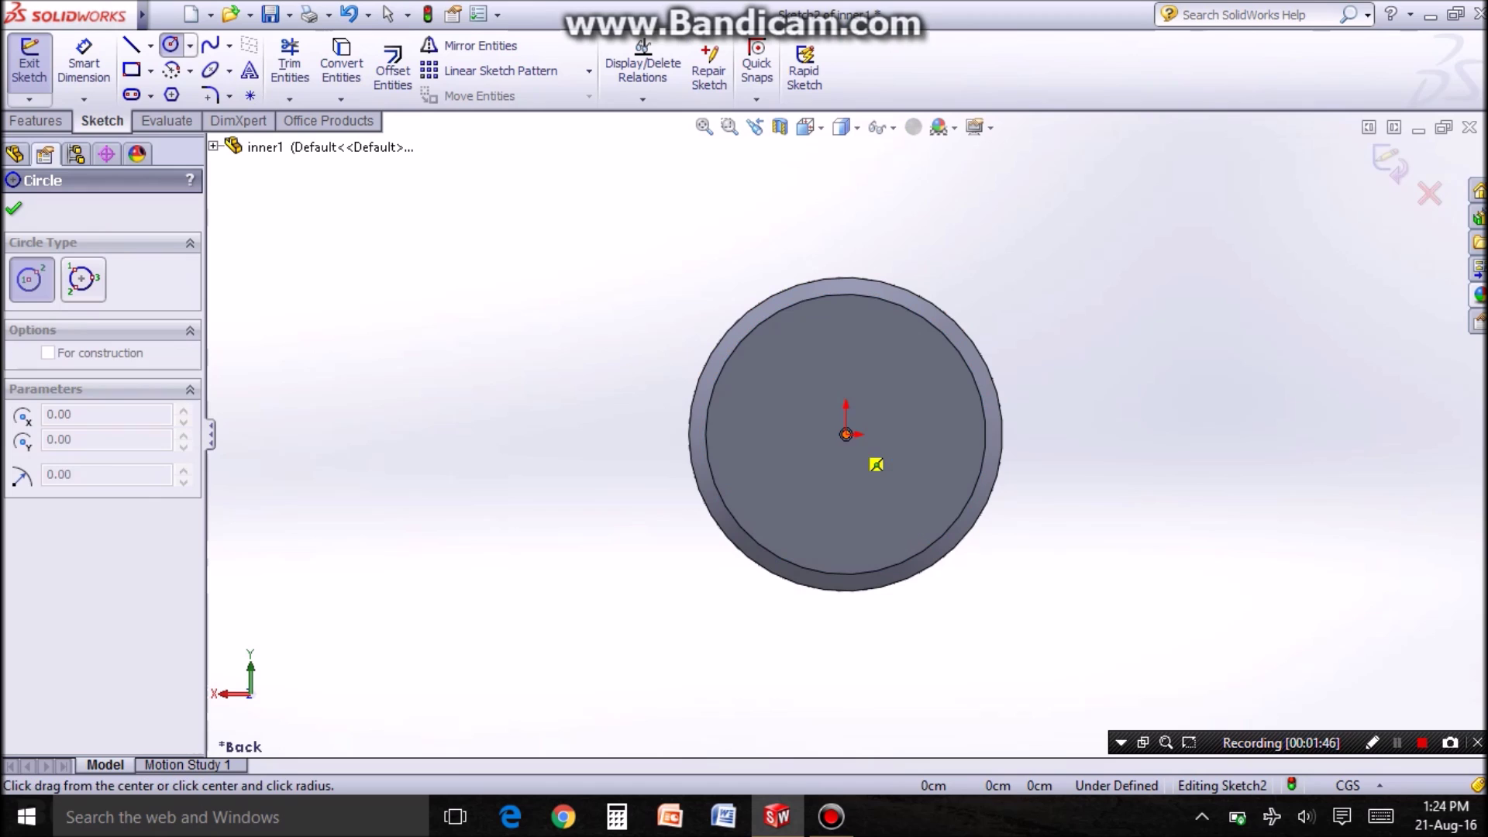
left_click(846, 434)
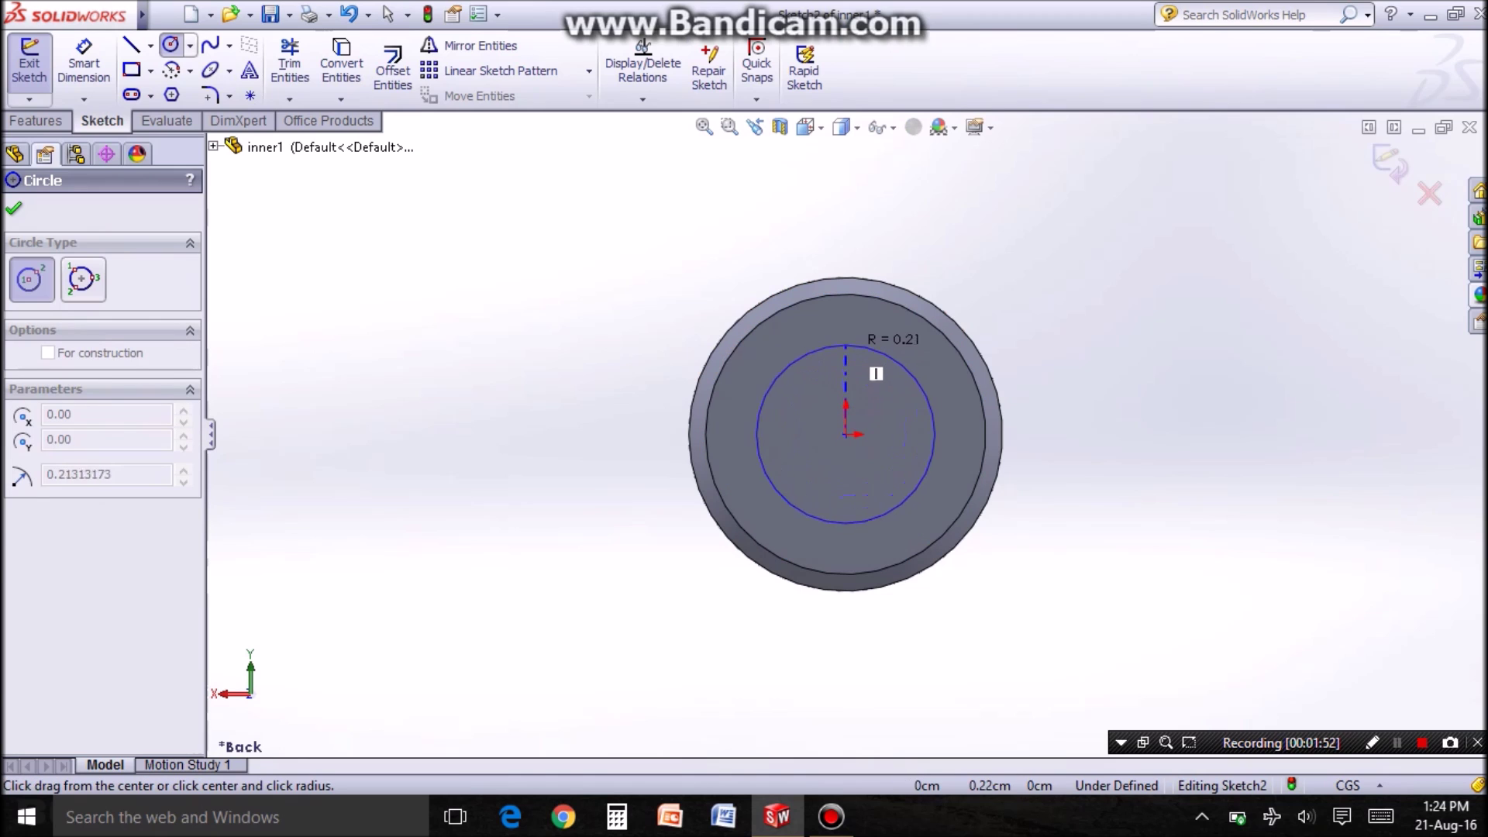
left_click(881, 347)
left_click(1396, 741)
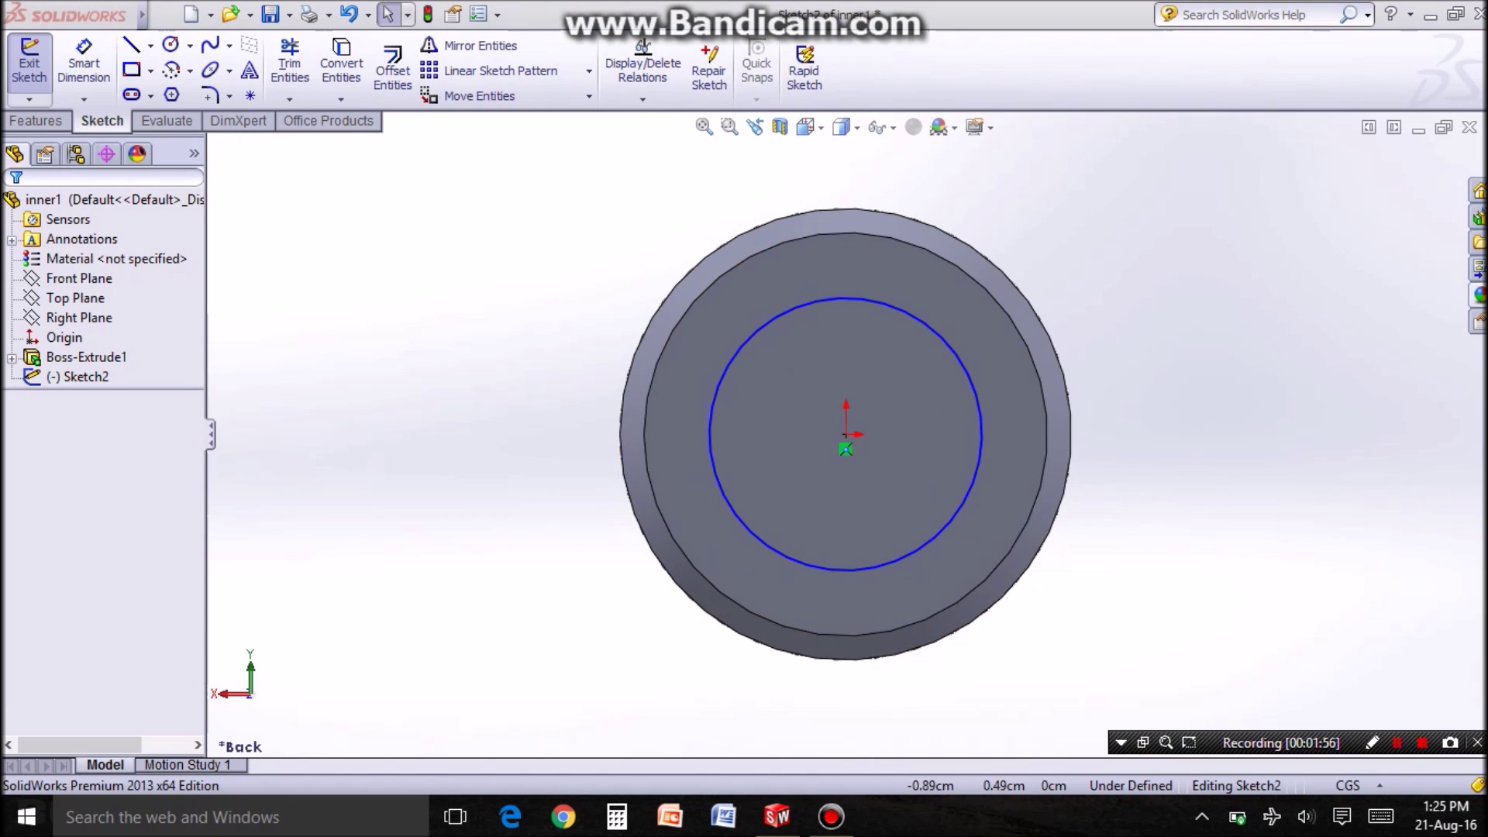
left_click(84, 64)
left_click(907, 314)
left_click(1145, 349)
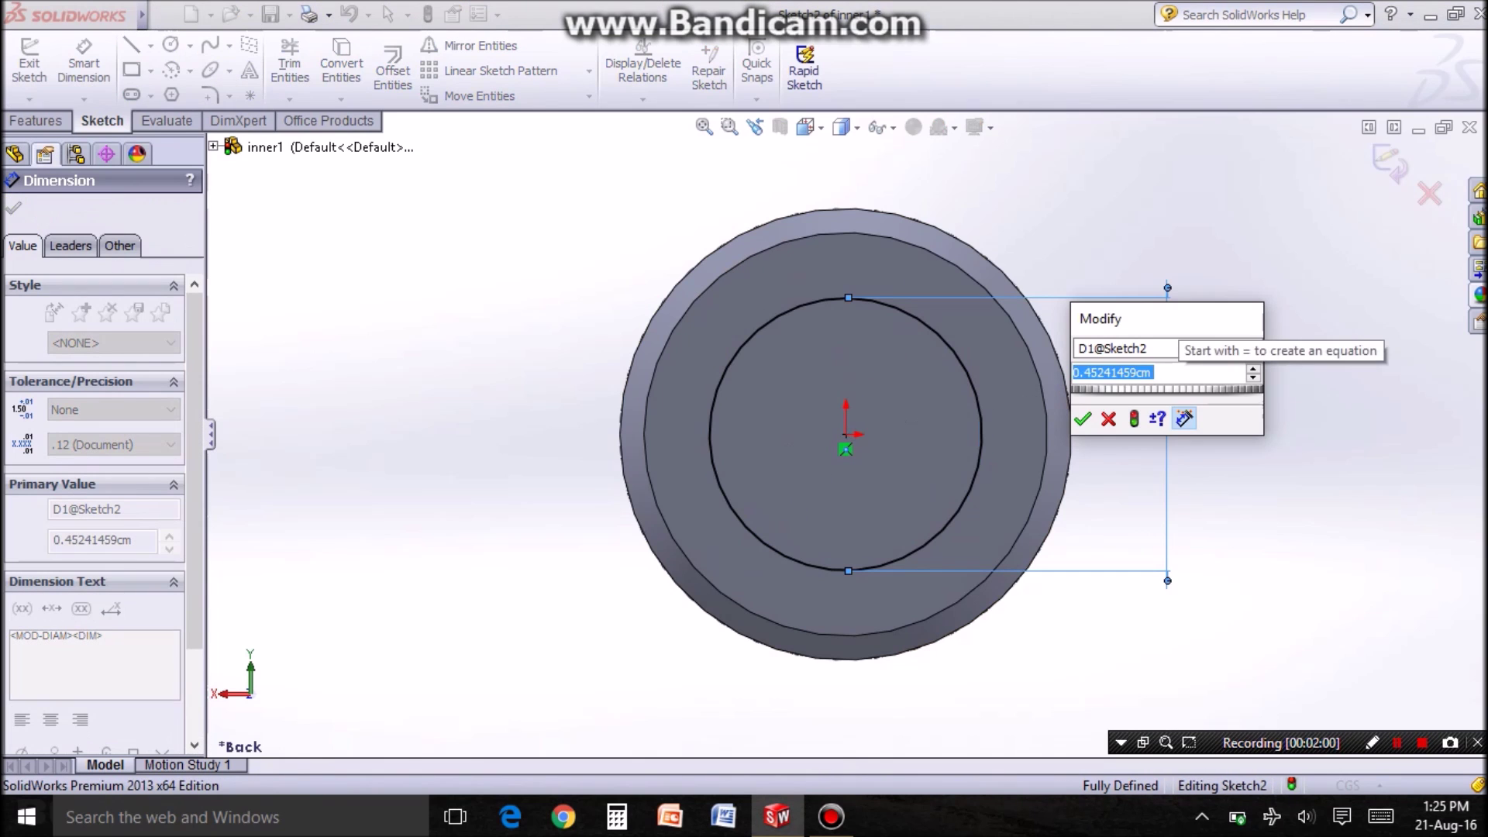
type("0.6")
key("Return")
- Extrude the 0.6 cm circle 0.15 cm as a thin step on the cylinder's end
left_click(35, 121)
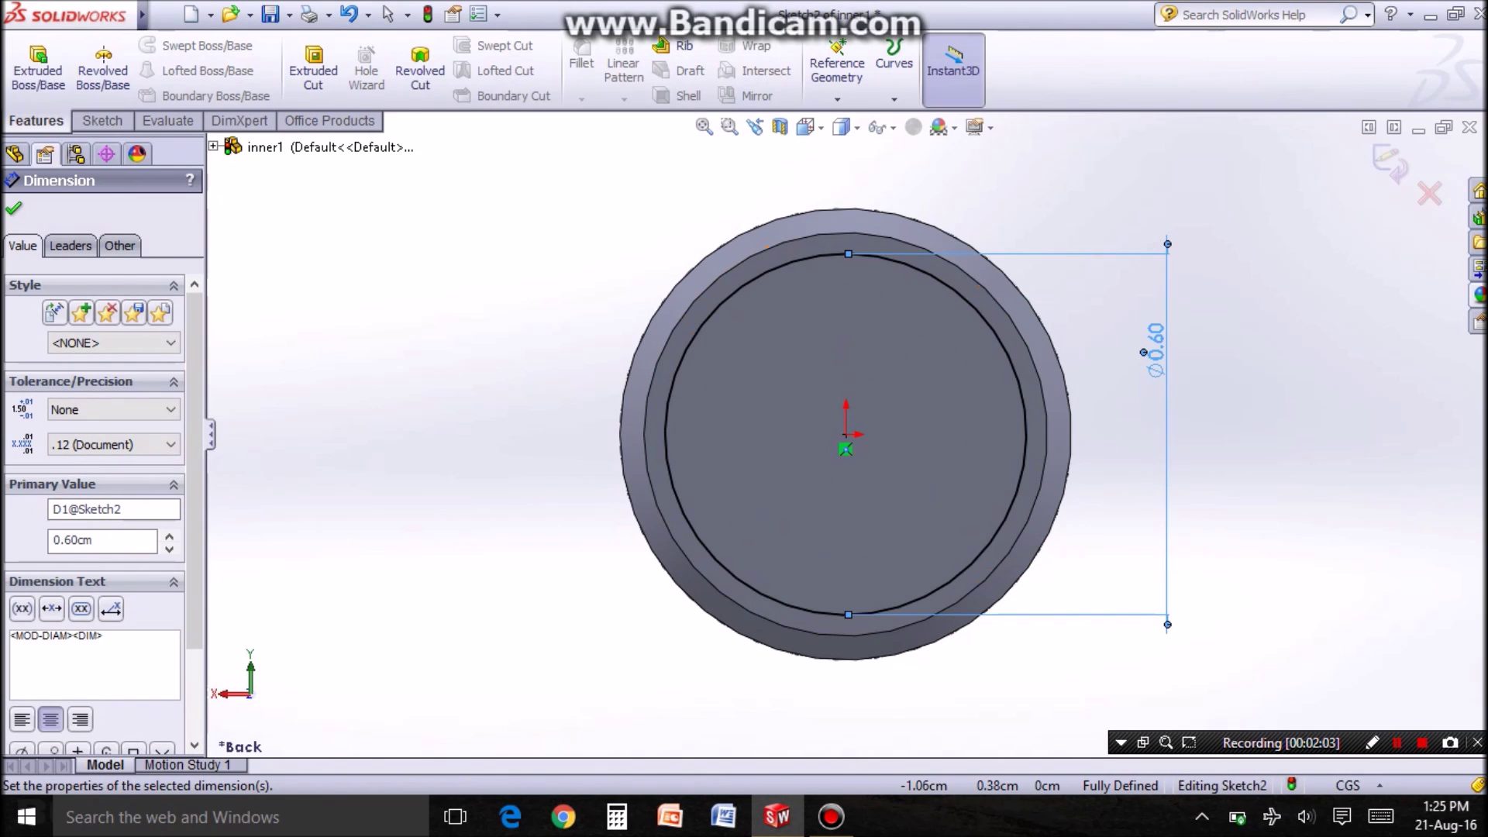
left_click(38, 70)
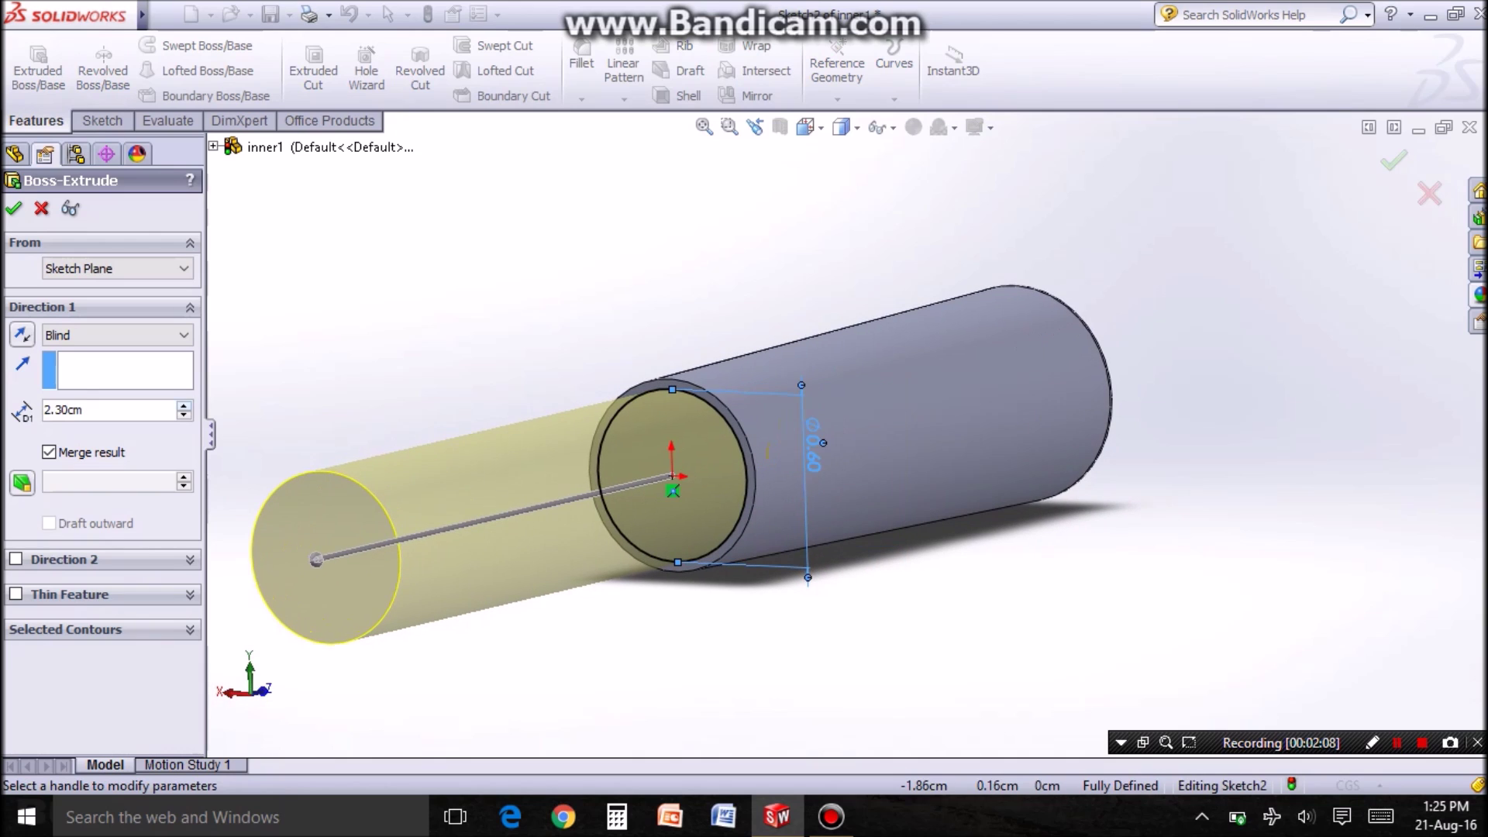
type("1")
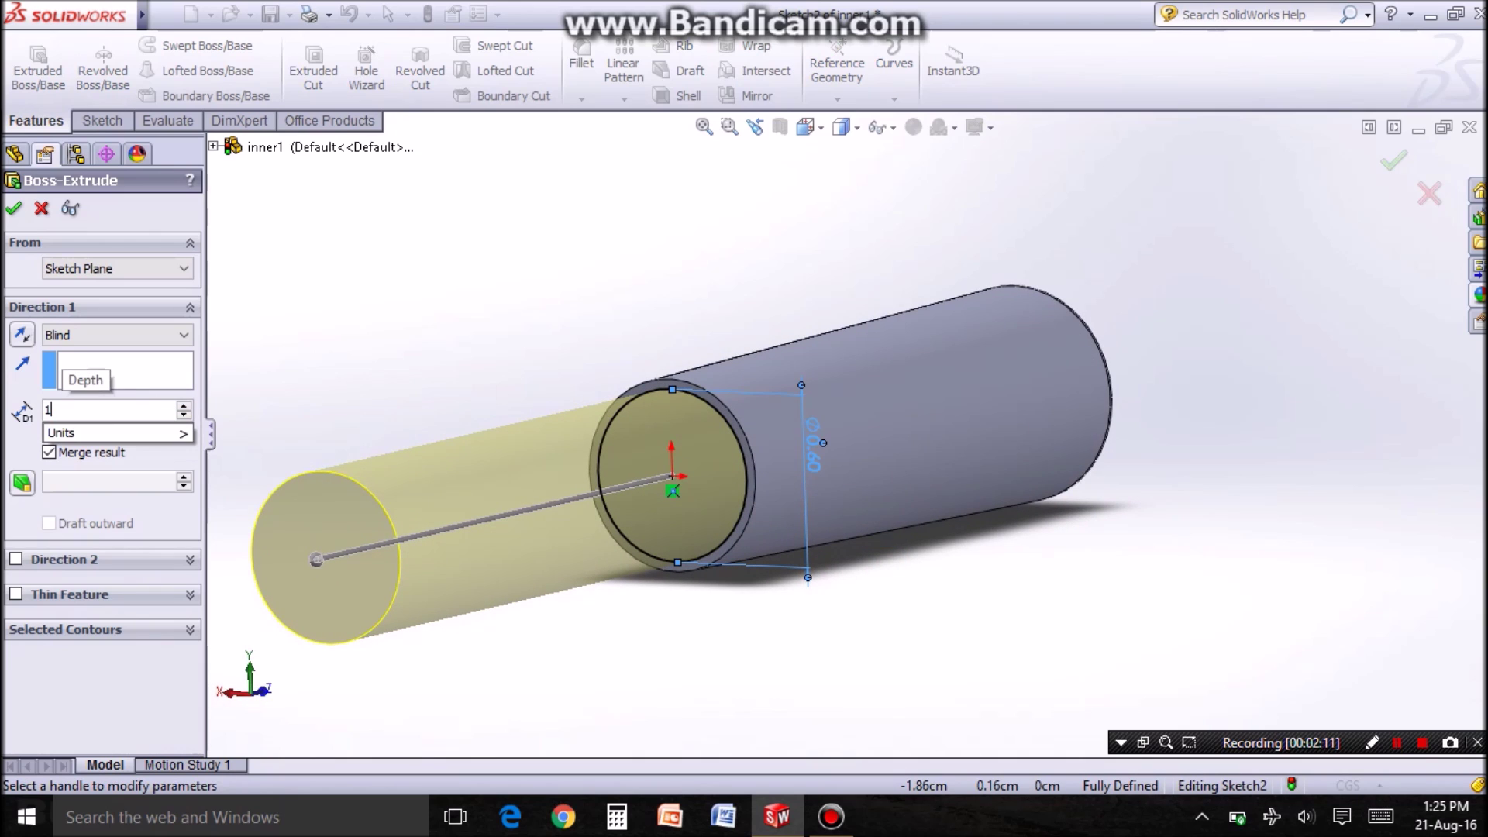
type(".5")
key("Return")
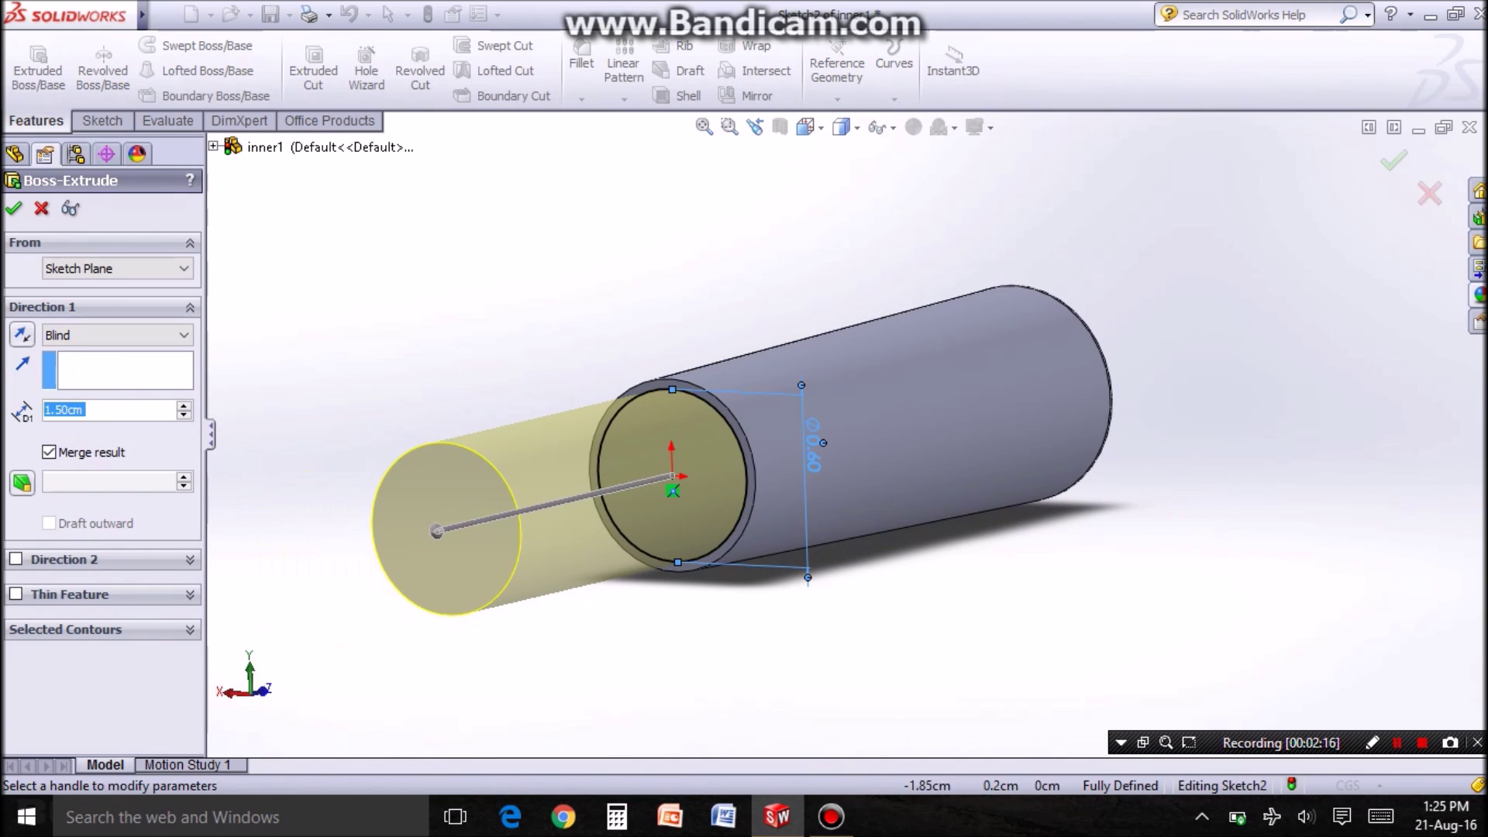
type("0.15")
key("Return")
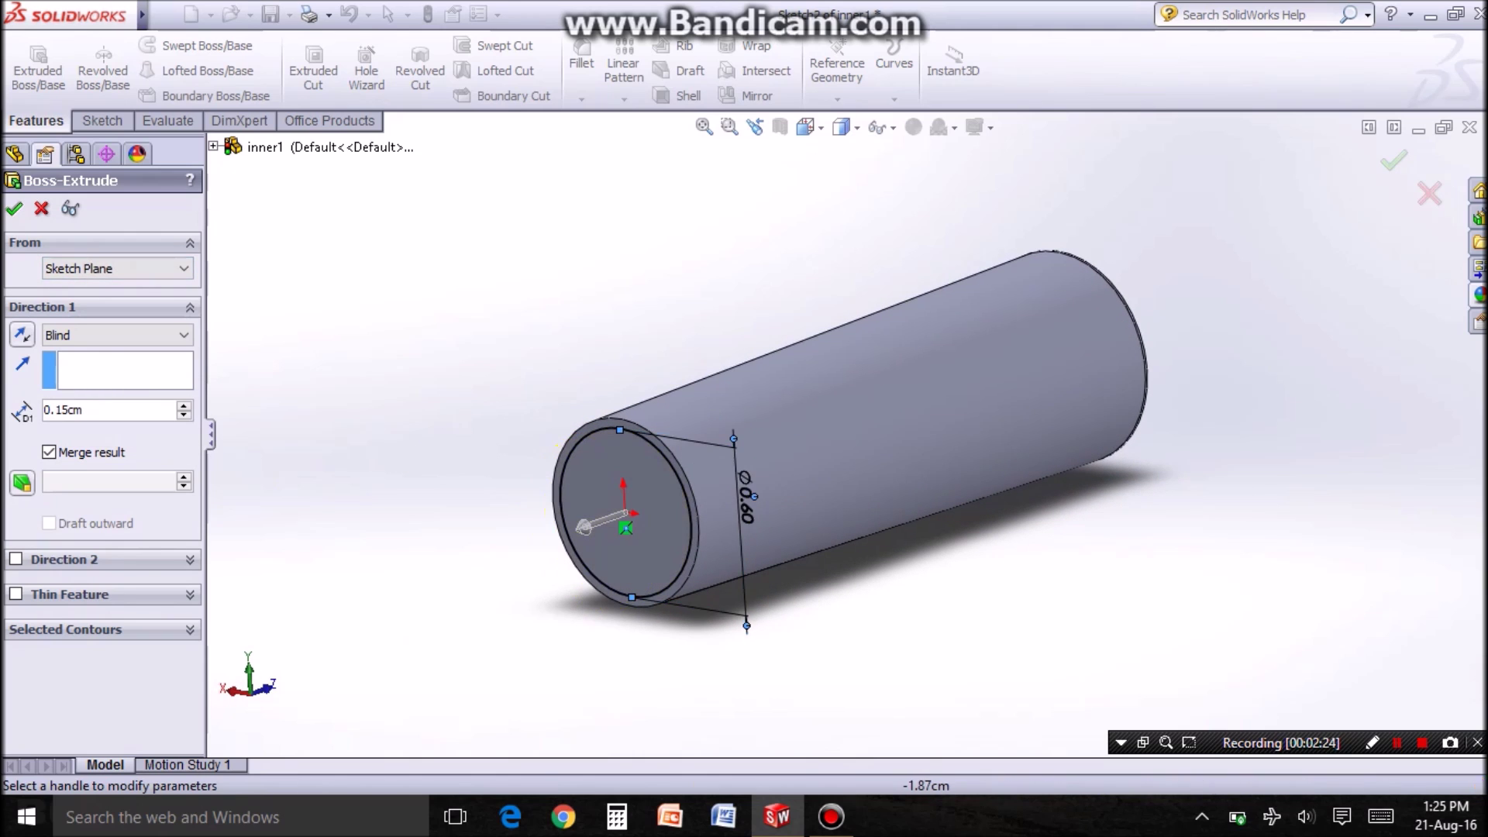
key("Return")
key("space")
- Sketch a 0.65 cm diameter circle at the origin on the part's end face
left_click(884, 616)
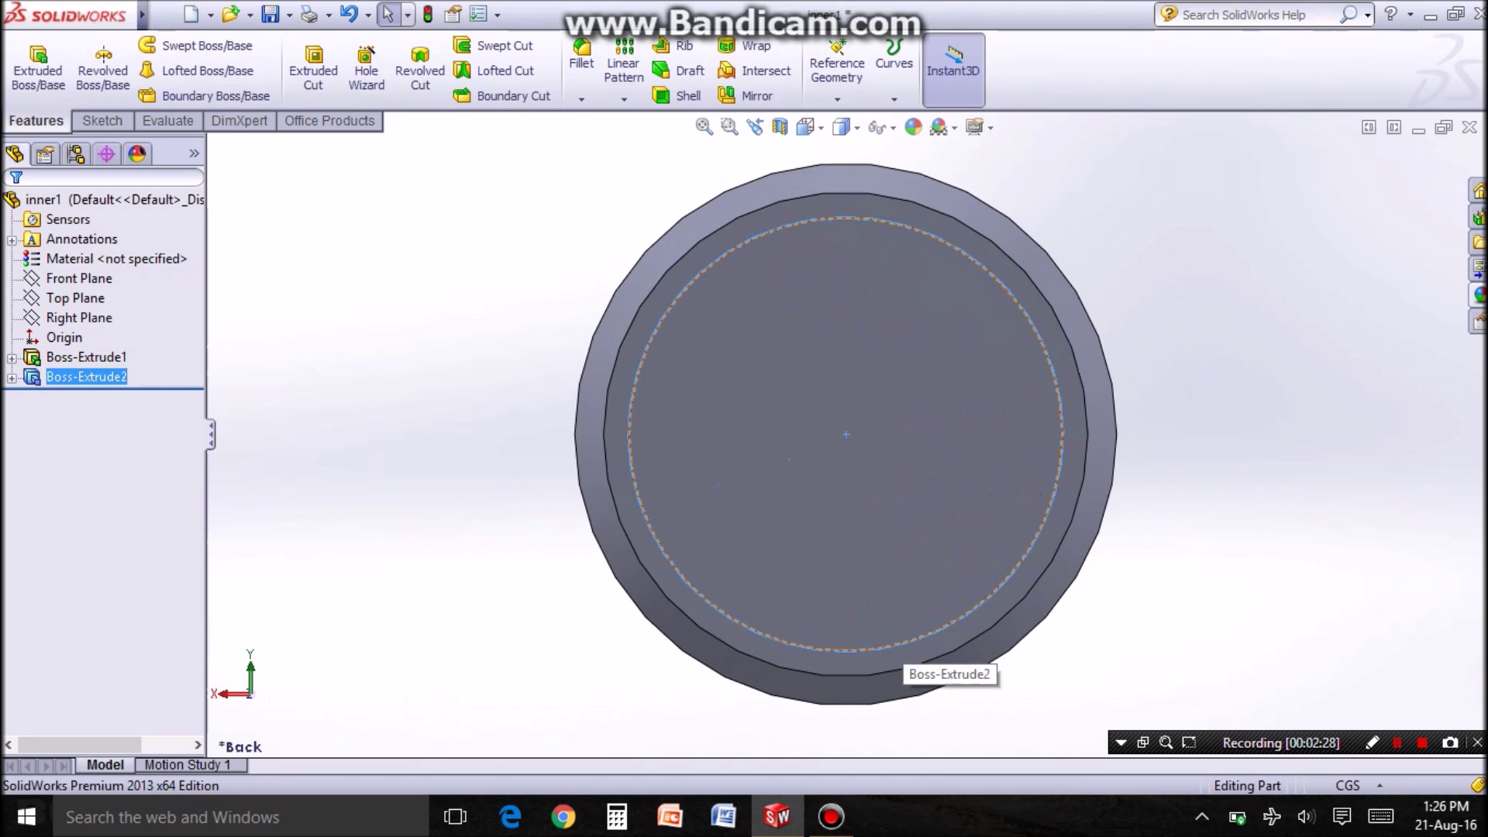
right_click(812, 386)
left_click(880, 492)
left_click(171, 45)
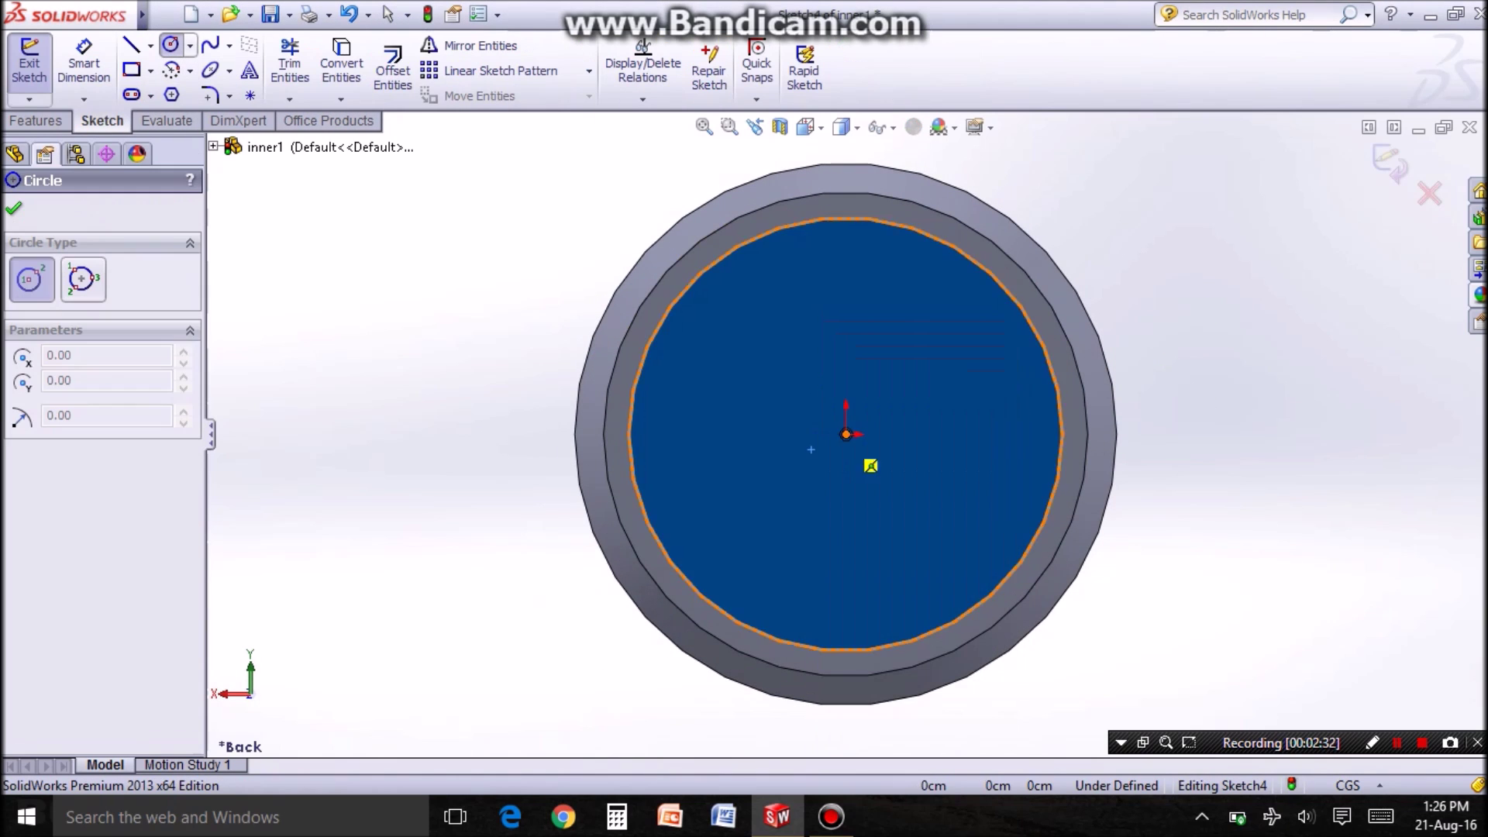
left_click(846, 434)
left_click(919, 207)
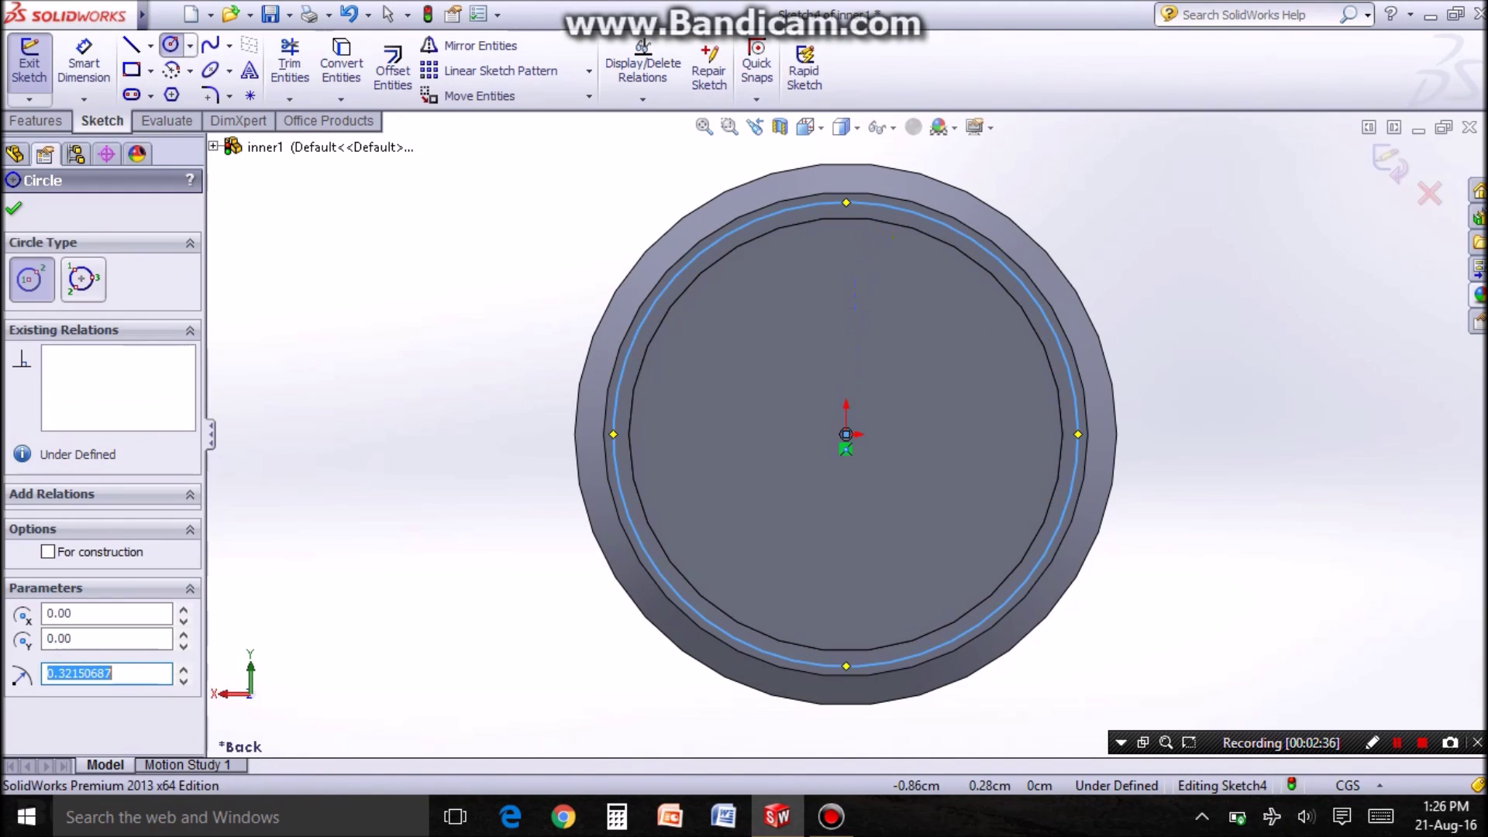
left_click(84, 64)
left_click(1077, 433)
left_click(1221, 338)
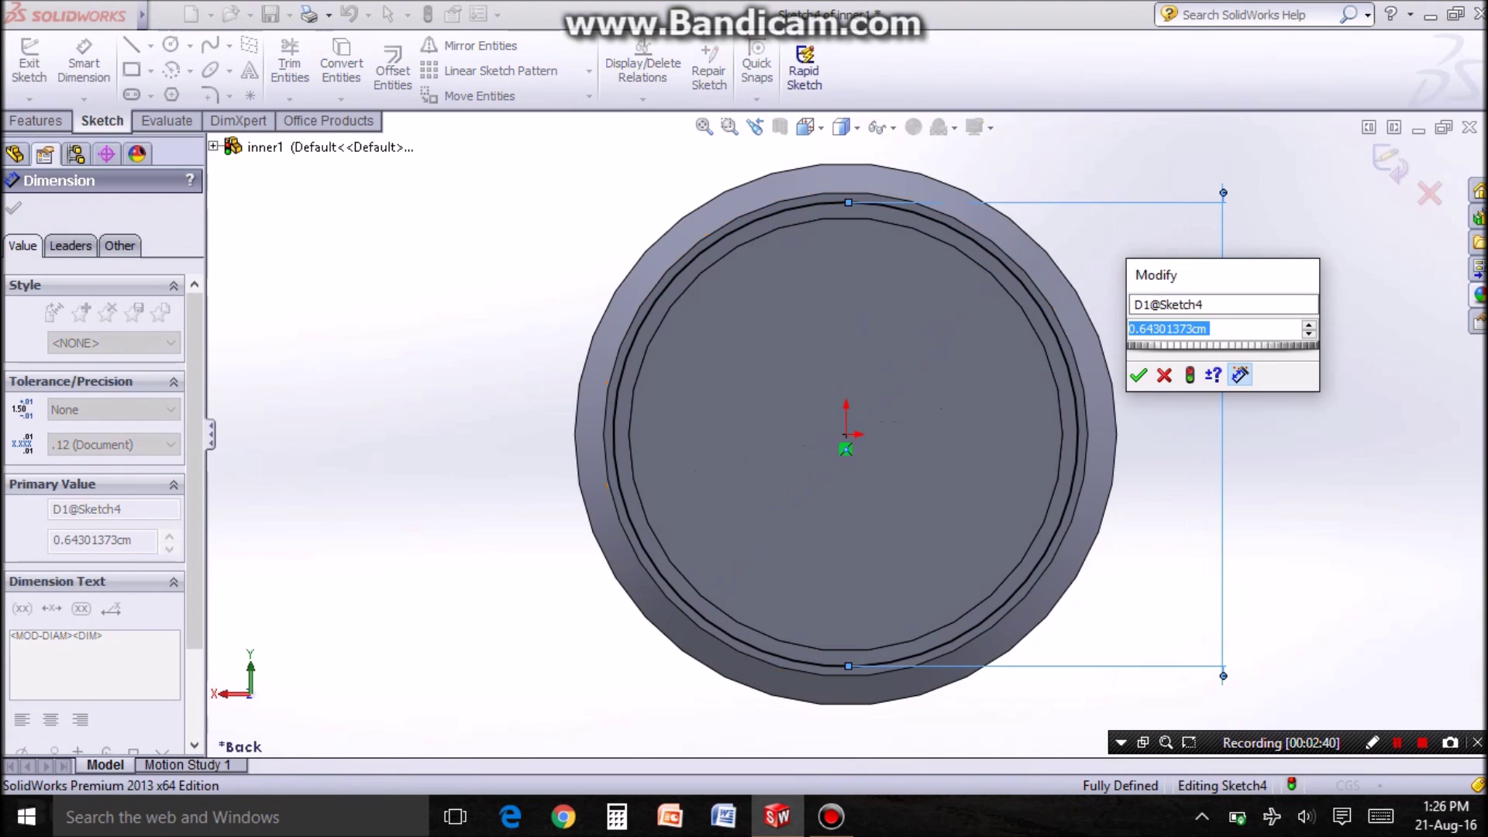
type(".65")
key("Return")
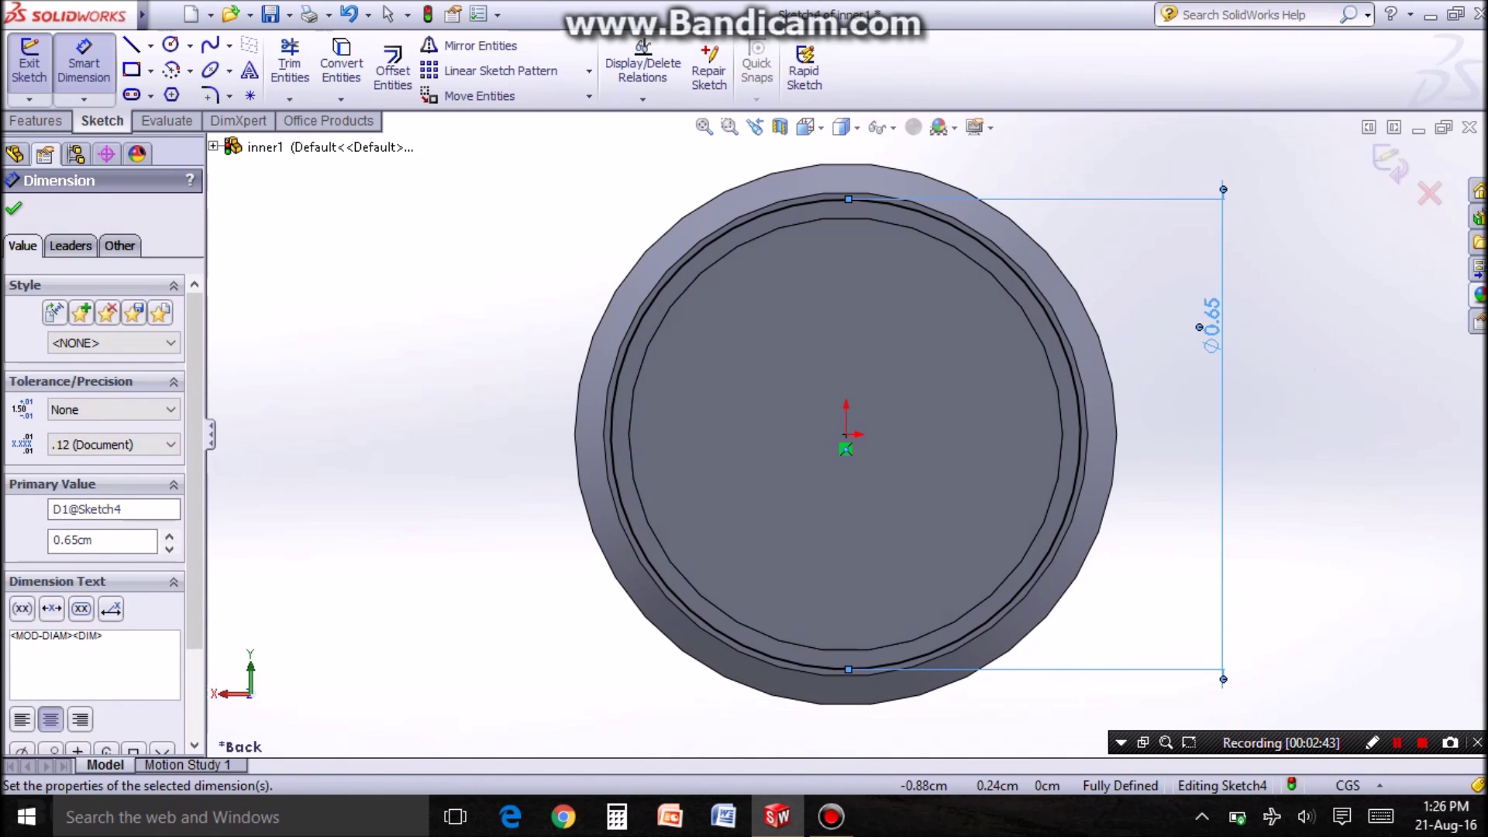
- Extrude it 0.25 cm and 0.15 cm in opposite directions with 7° draft as a tapered collar
left_click(35, 120)
left_click(37, 70)
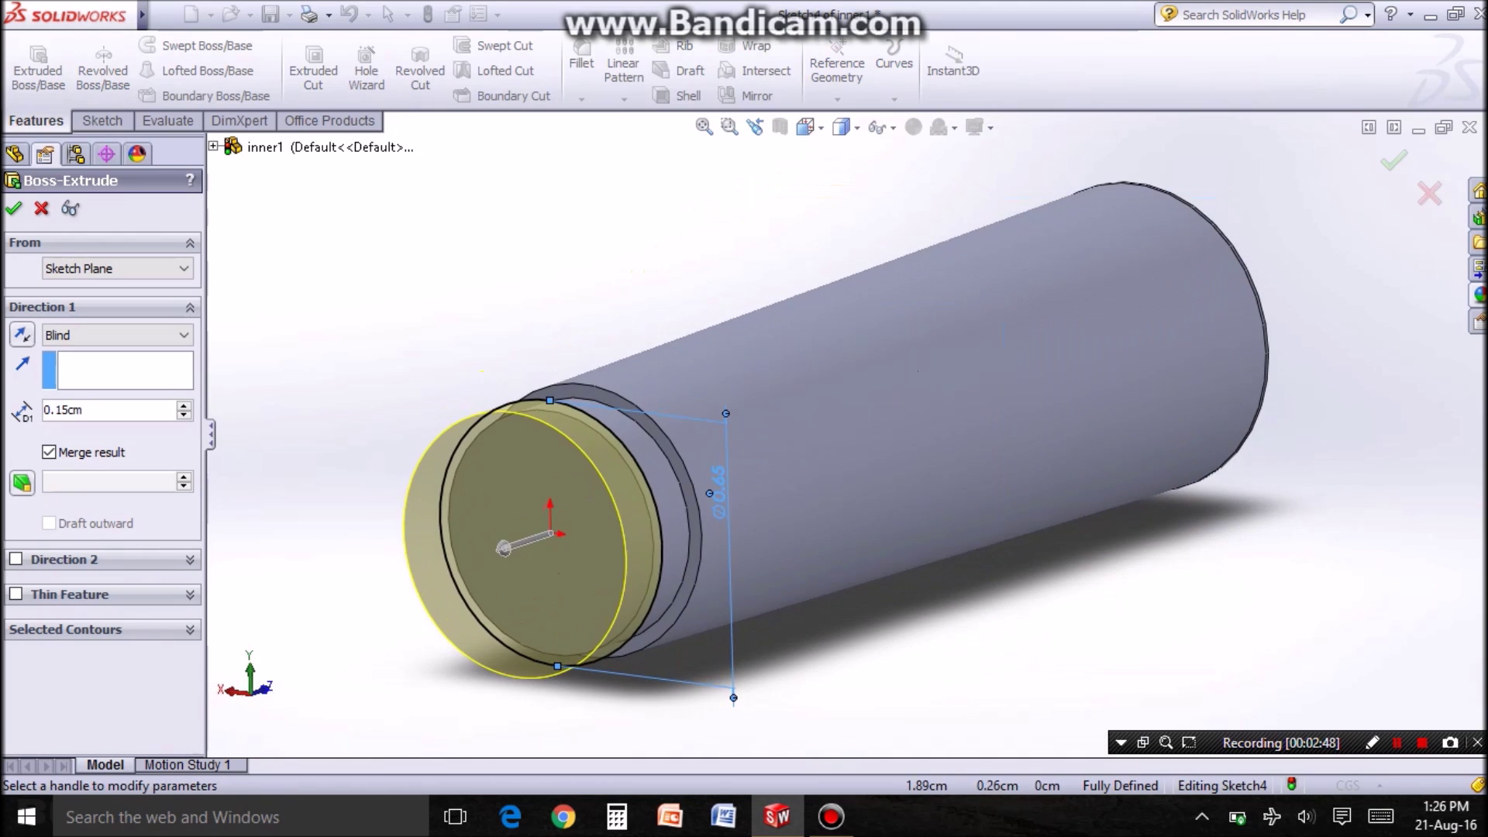
middle_click_drag(814, 465, 1047, 465)
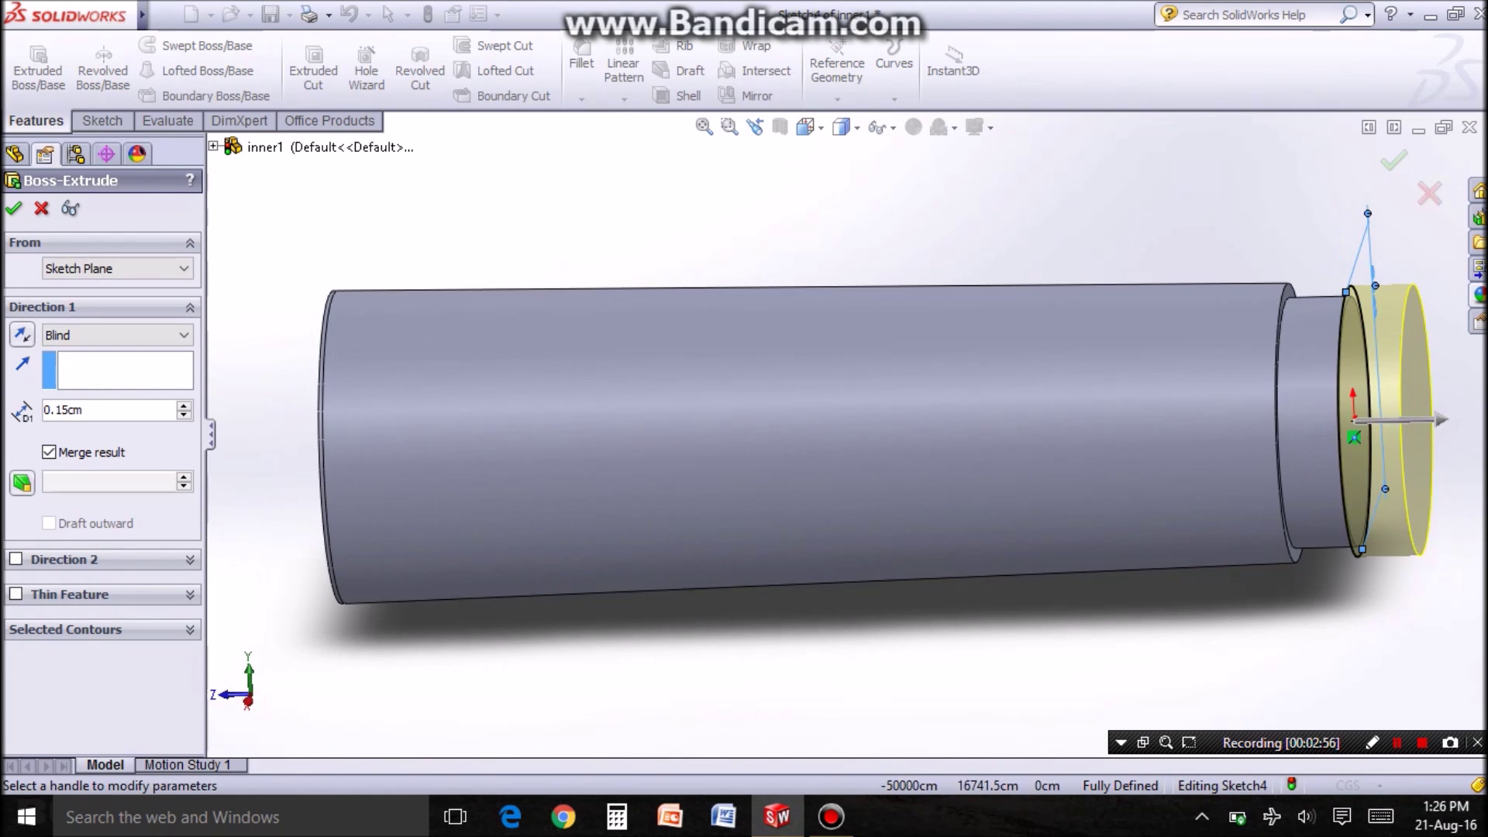
left_click(110, 410)
type(".25")
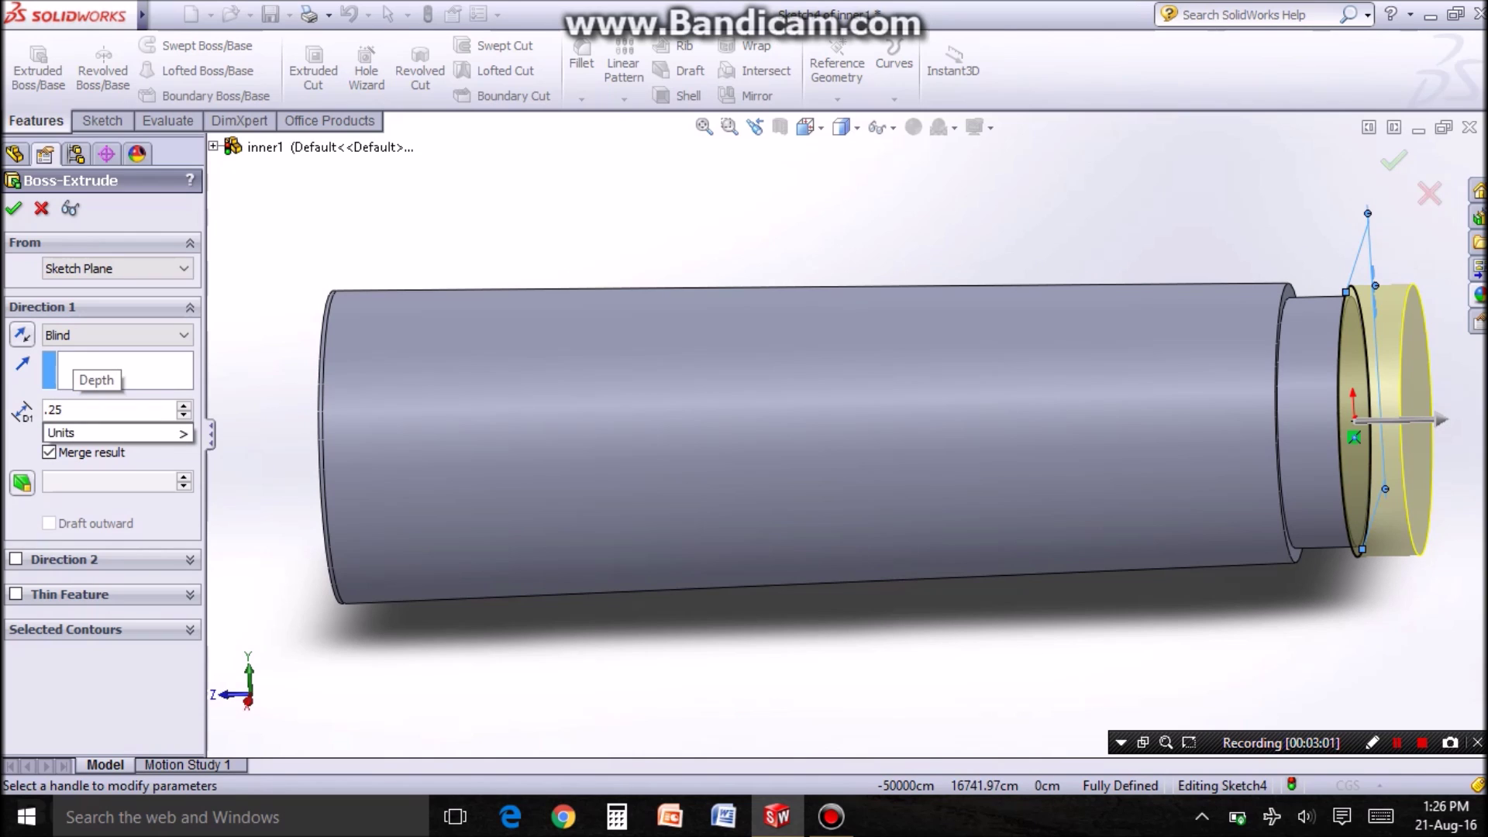
key("Return")
left_click(23, 481)
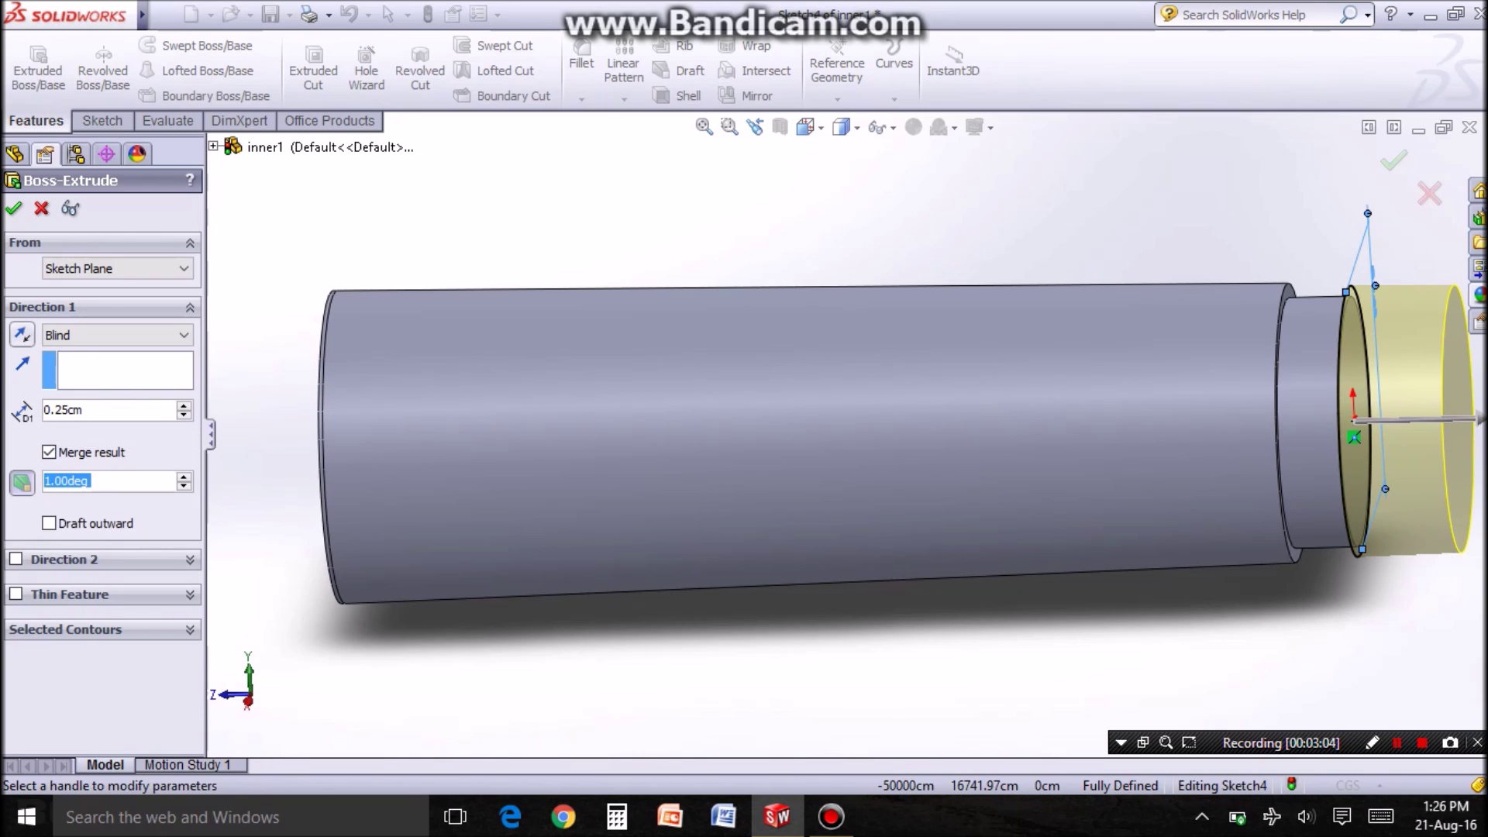
scroll(839, 427, "up", 1)
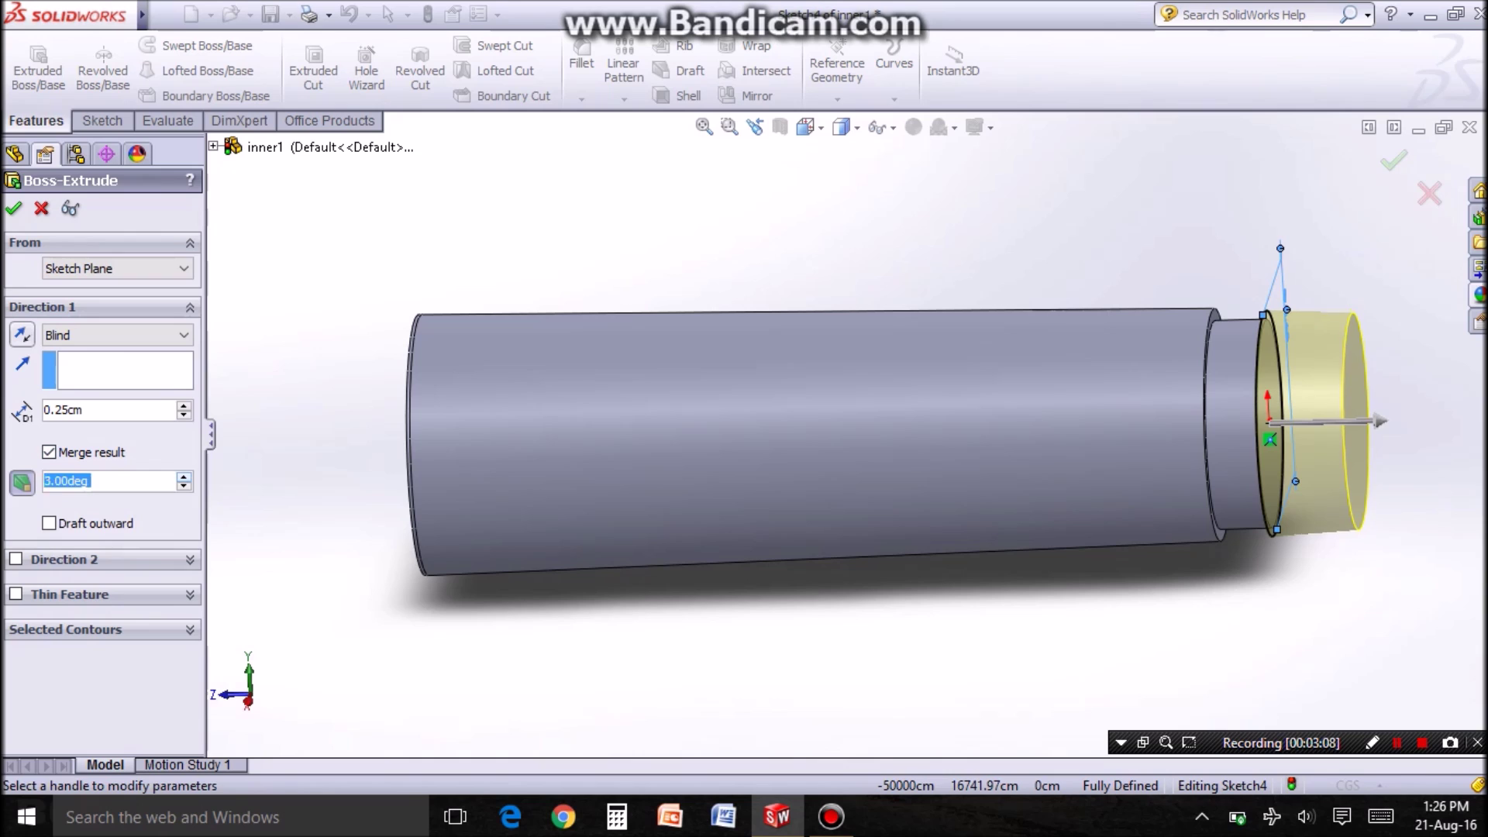
type("7")
left_click(17, 559)
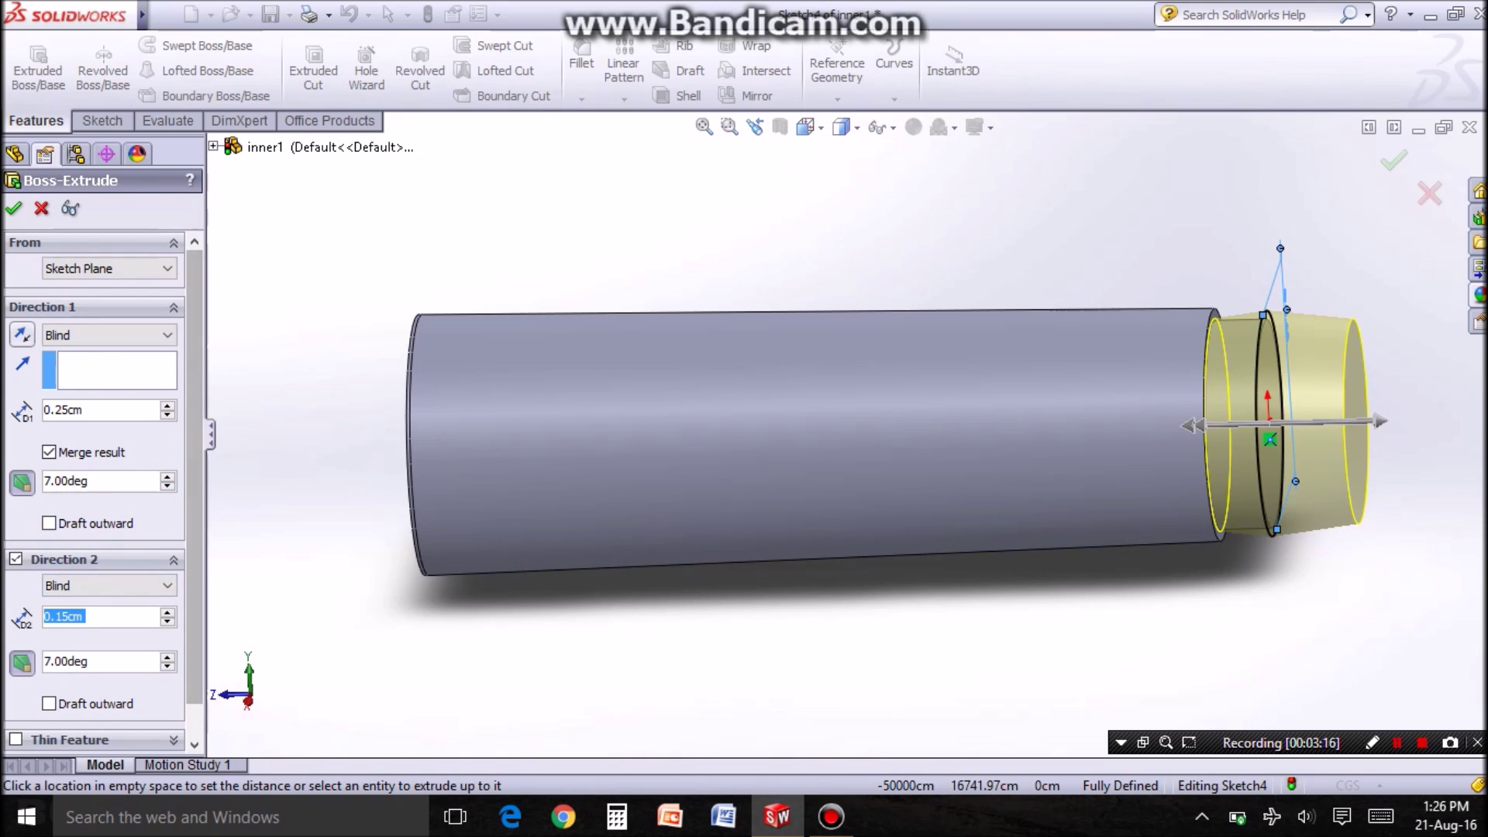
key("Return")
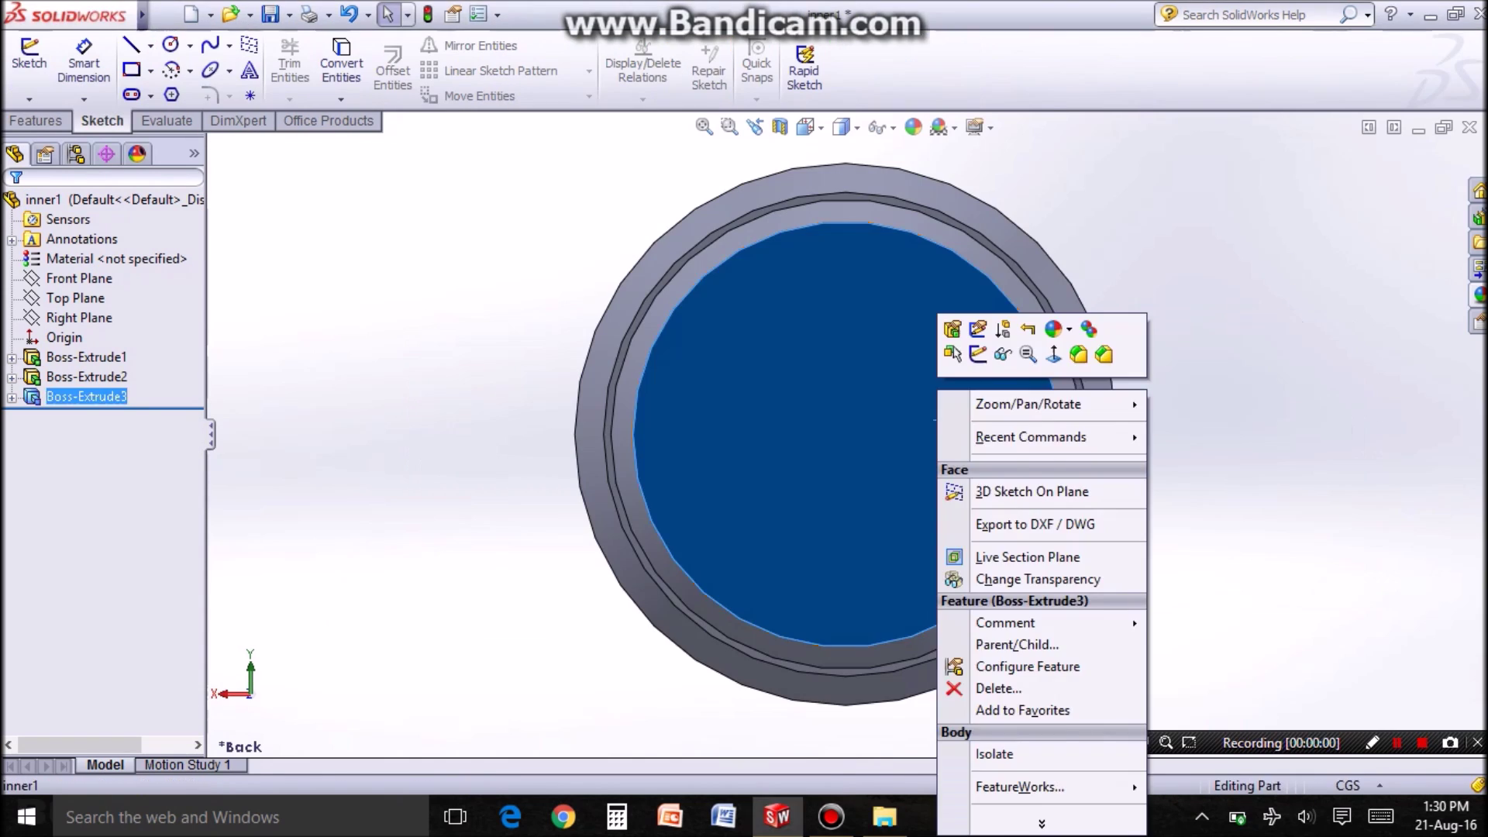
- Sketch a centre-point half-circle arc at the origin on the front face and dimension its radius
left_click(951, 331)
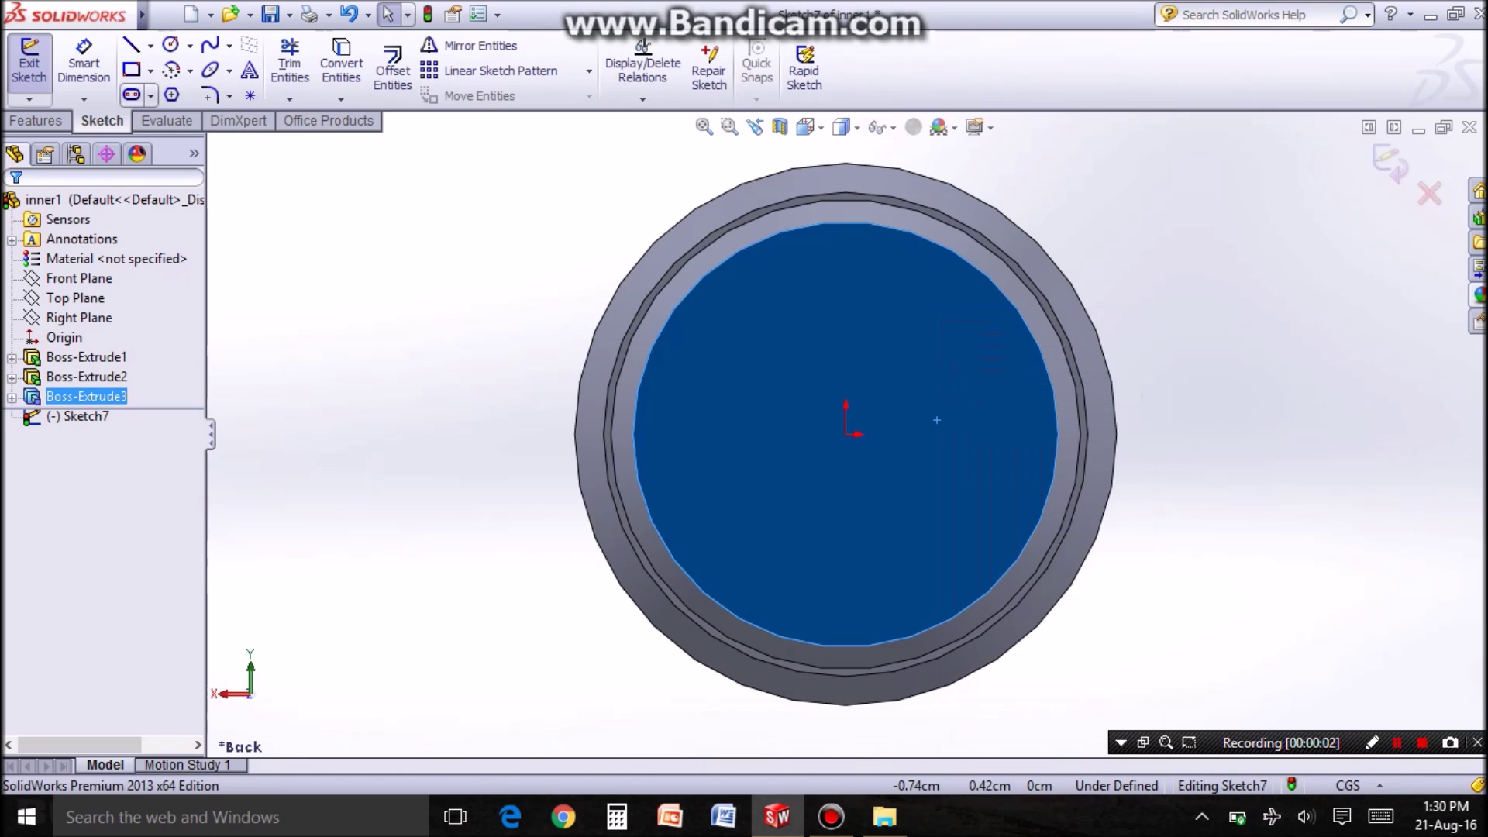
key("a")
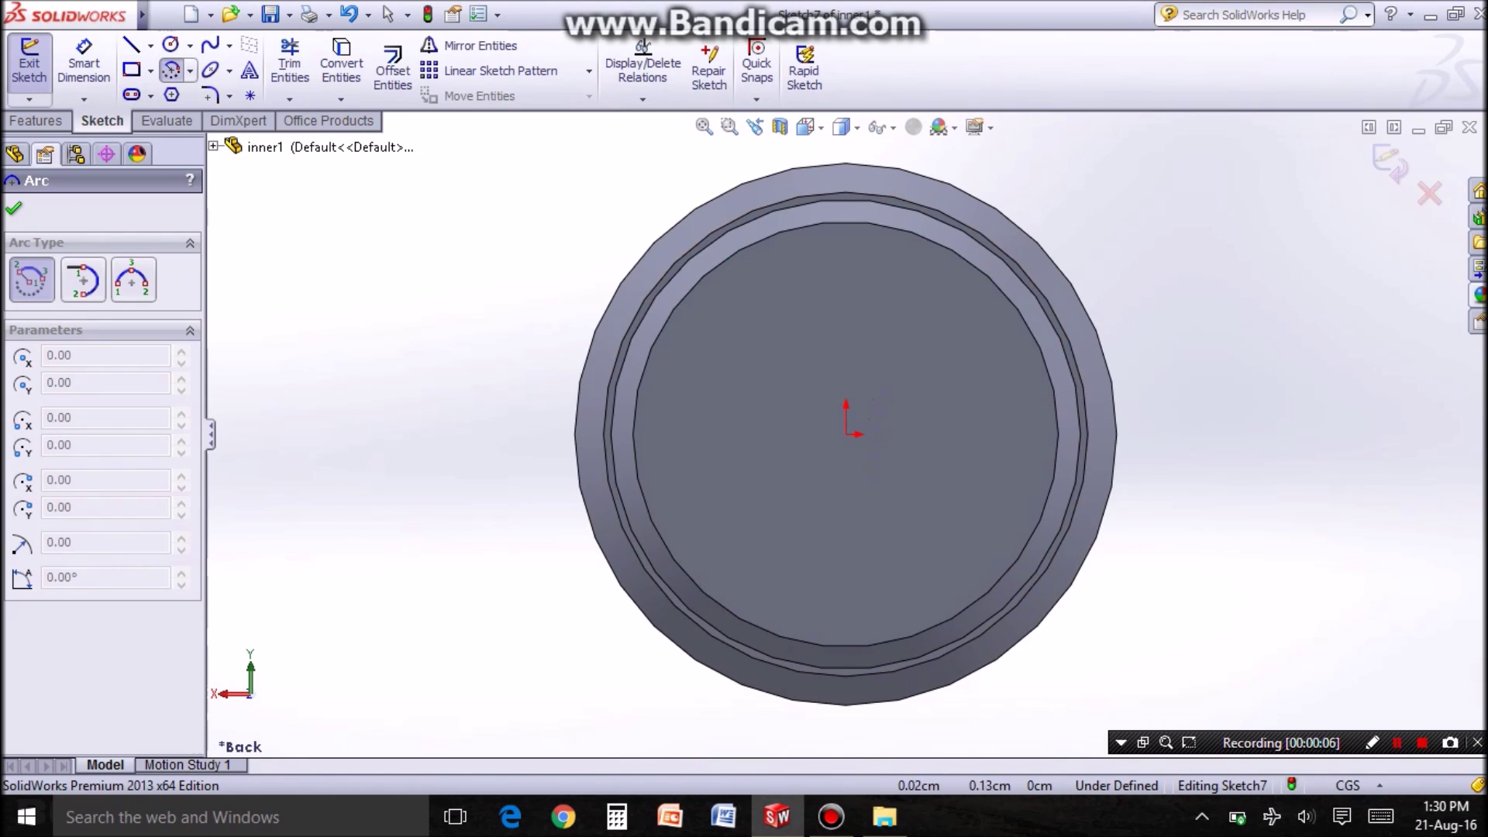
left_click(845, 434)
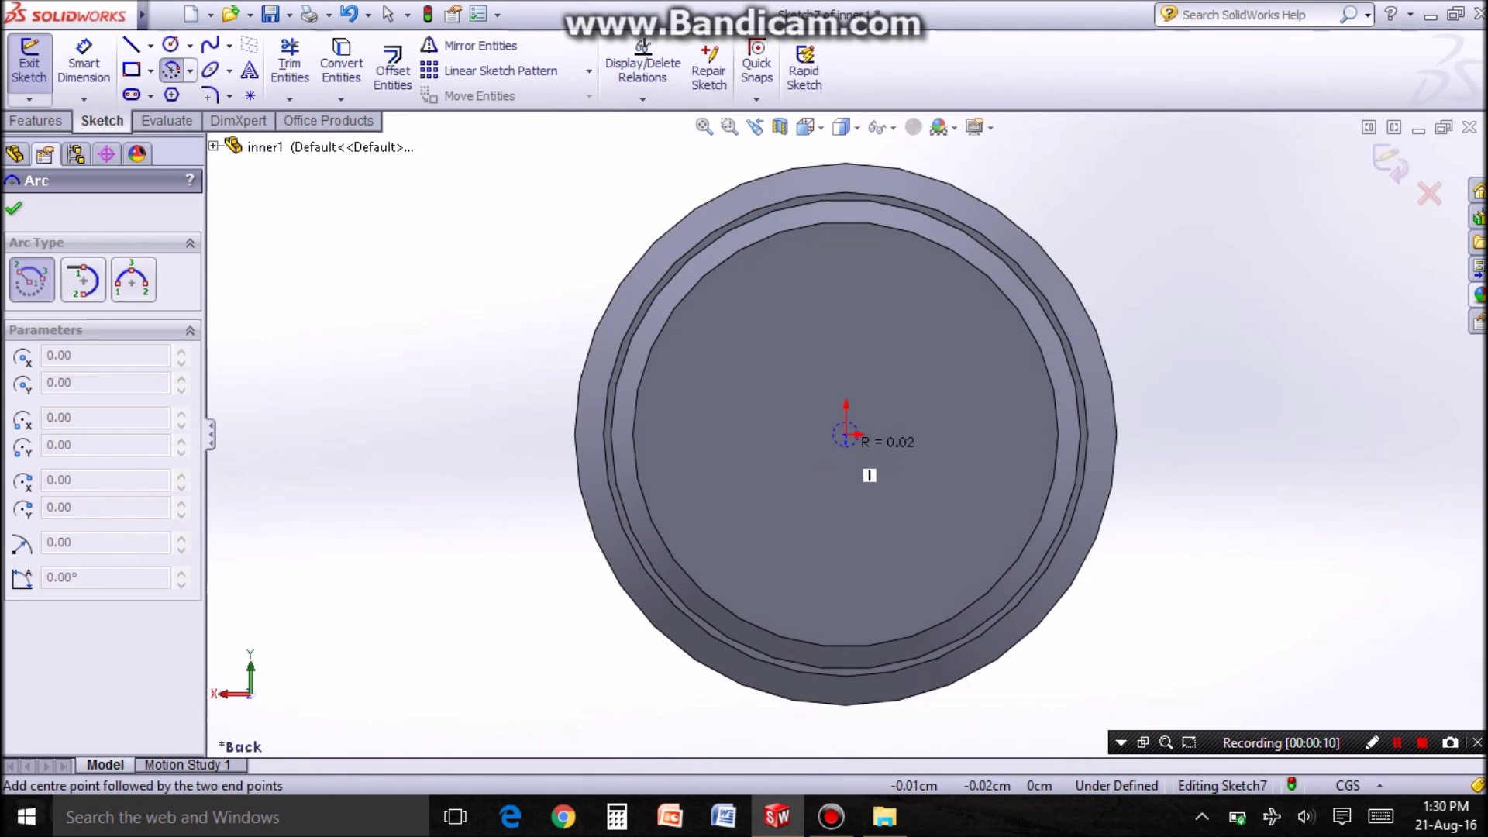
left_click(1003, 434)
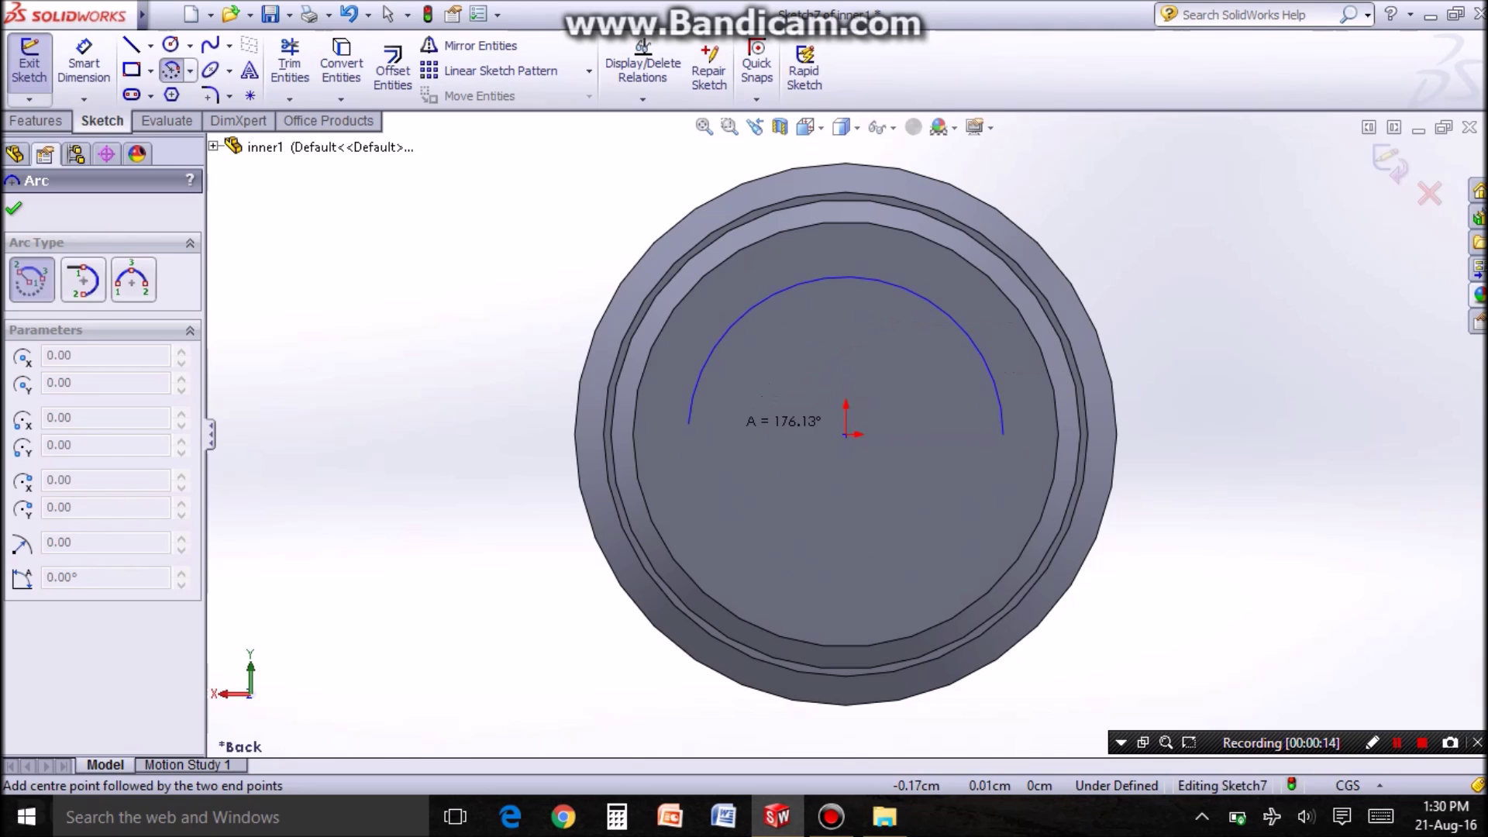
left_click(754, 455)
key("d")
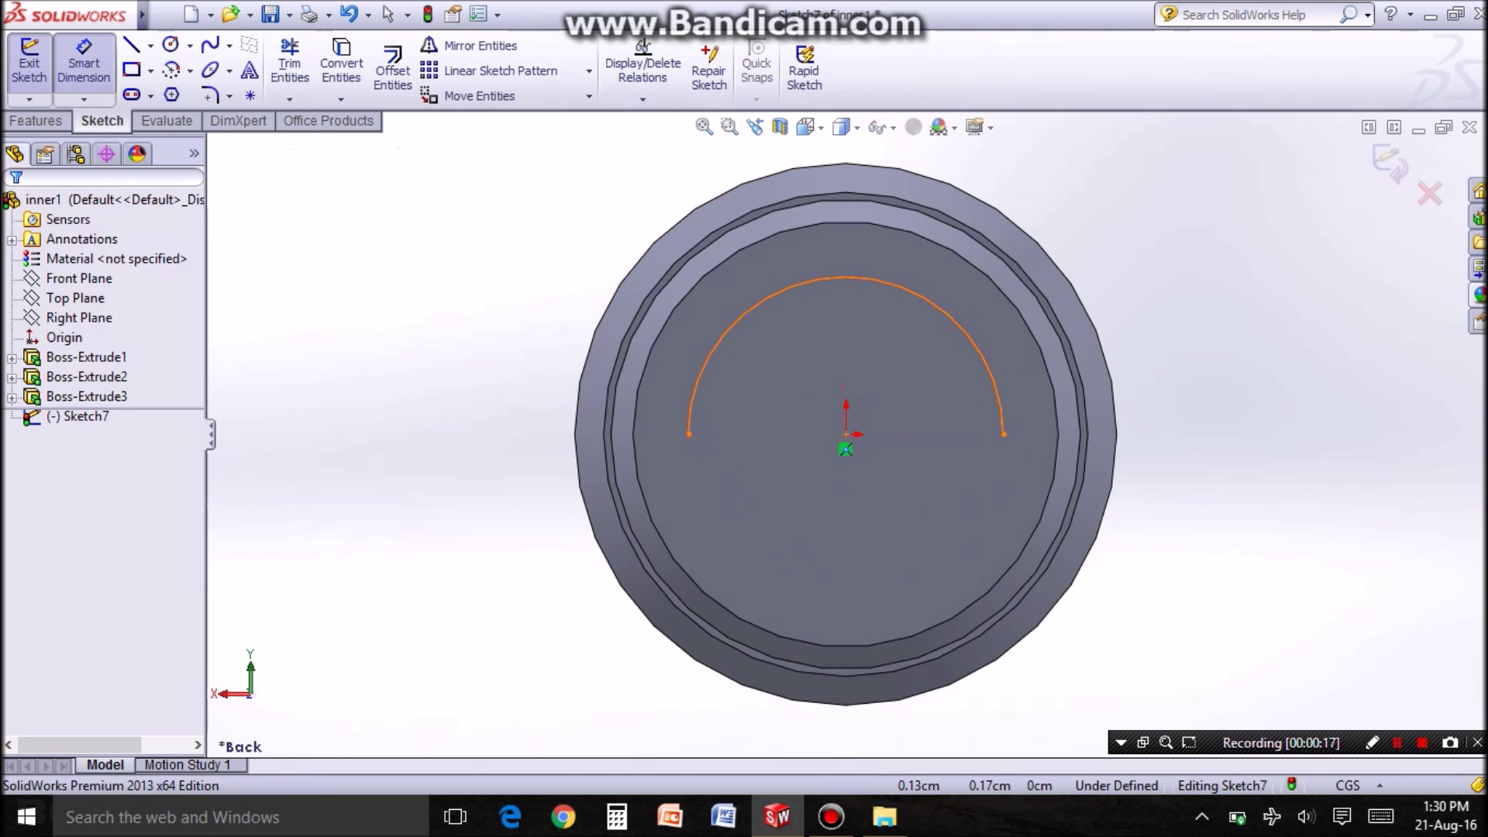
left_click(1000, 400)
left_click(1151, 337)
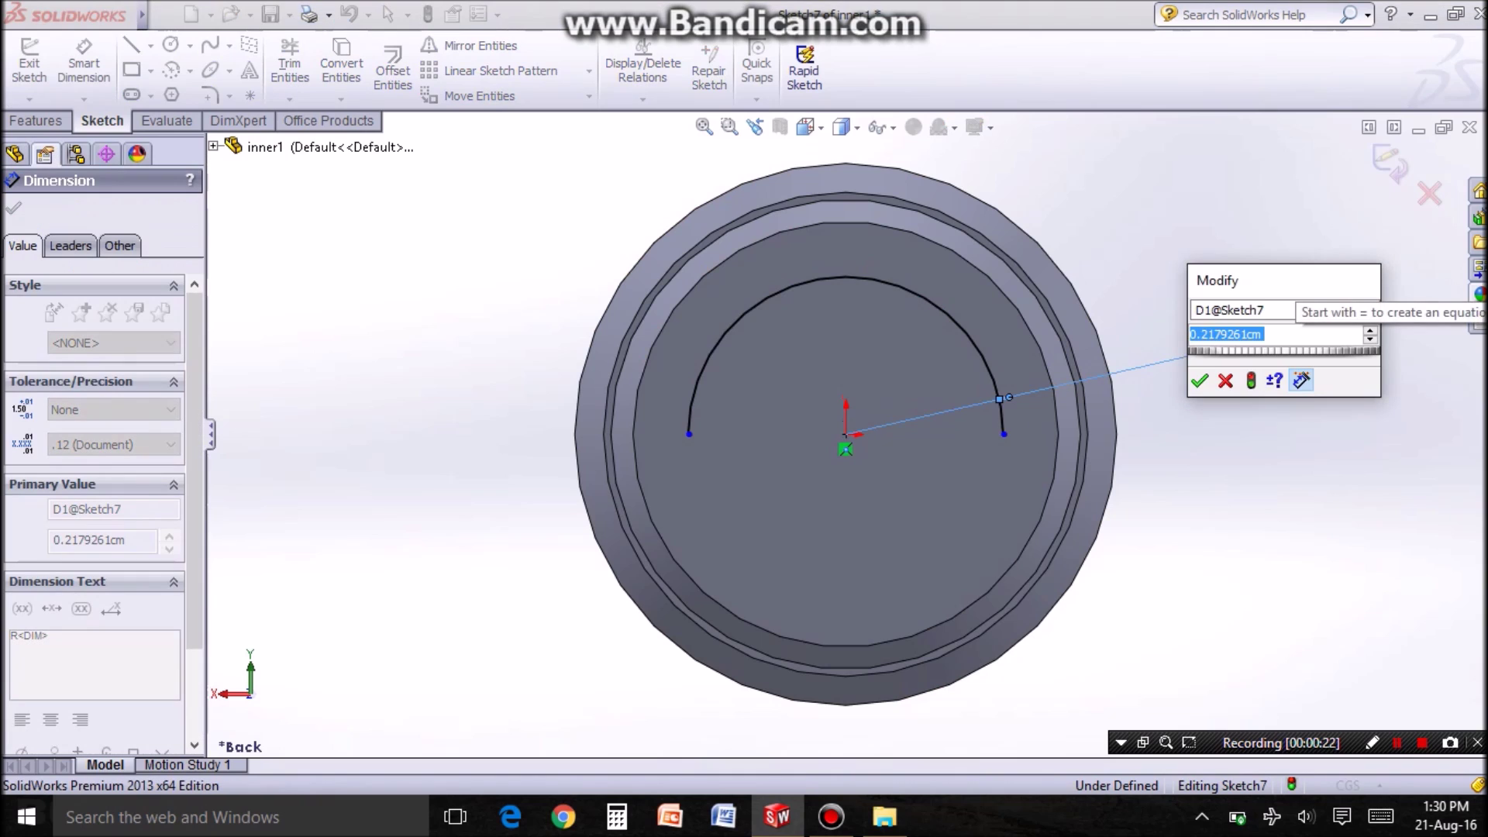
type(".")
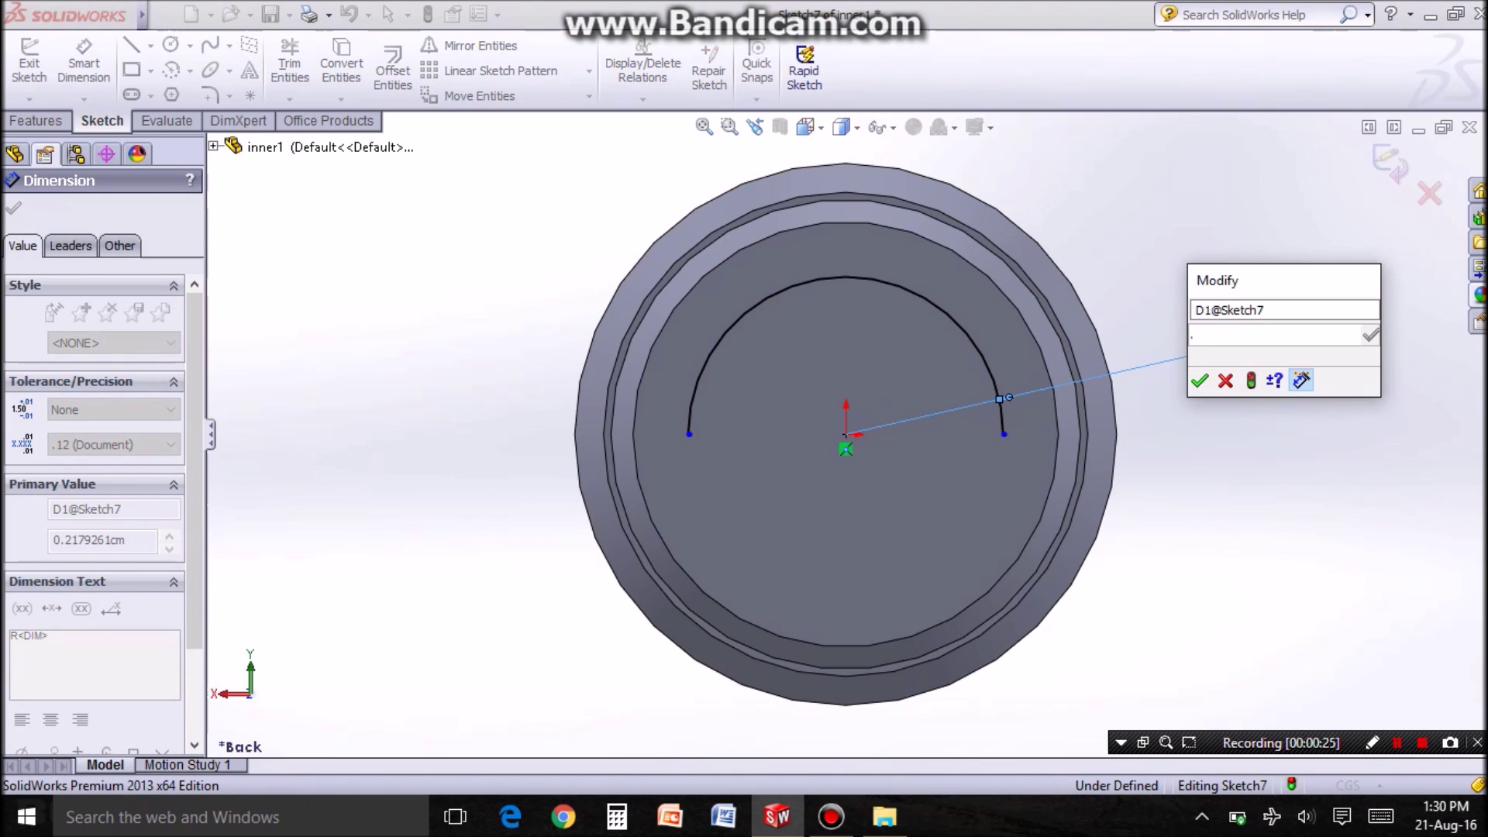
type("55")
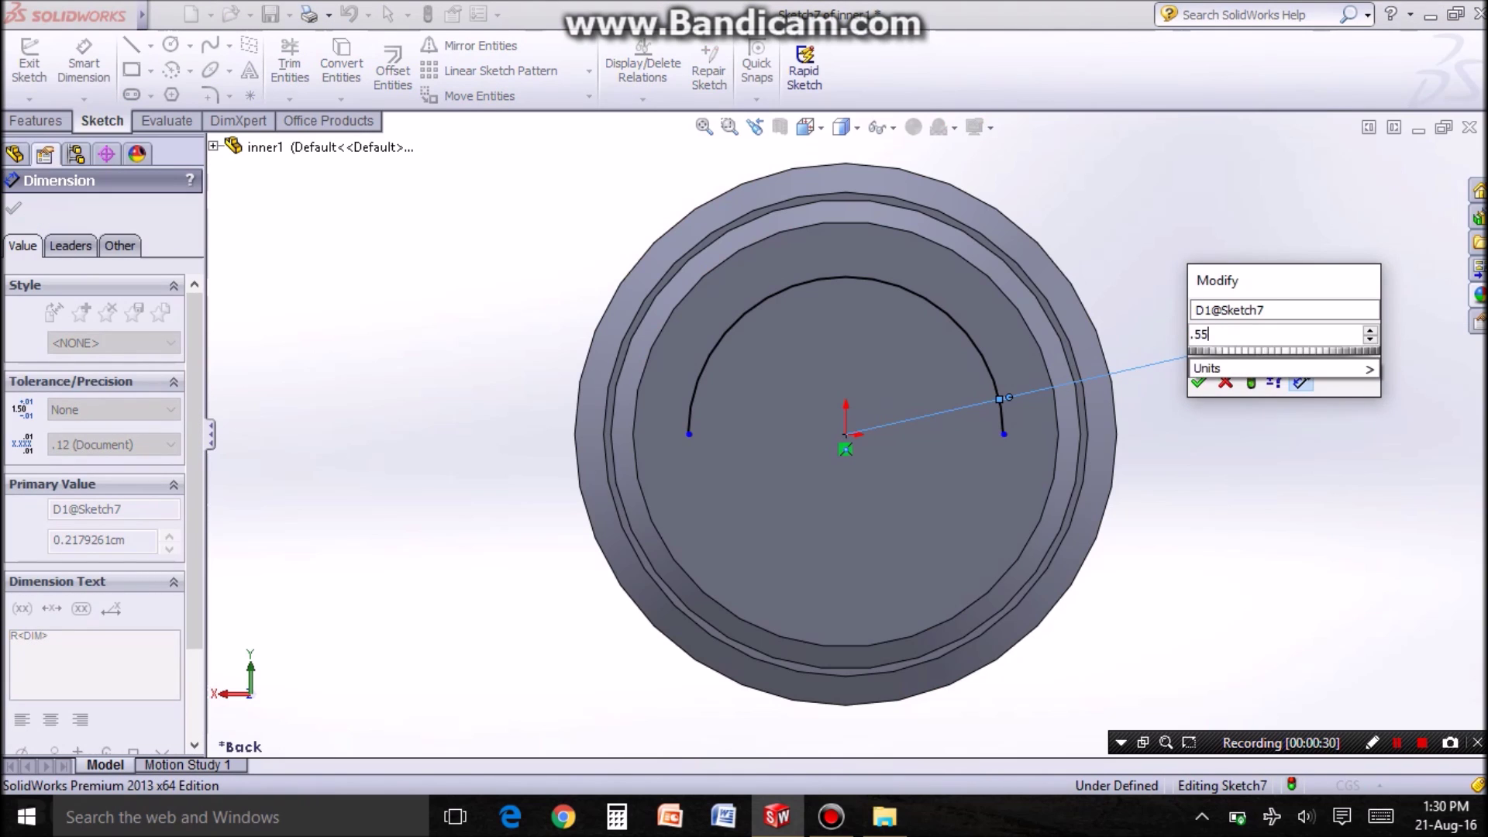
key("Return")
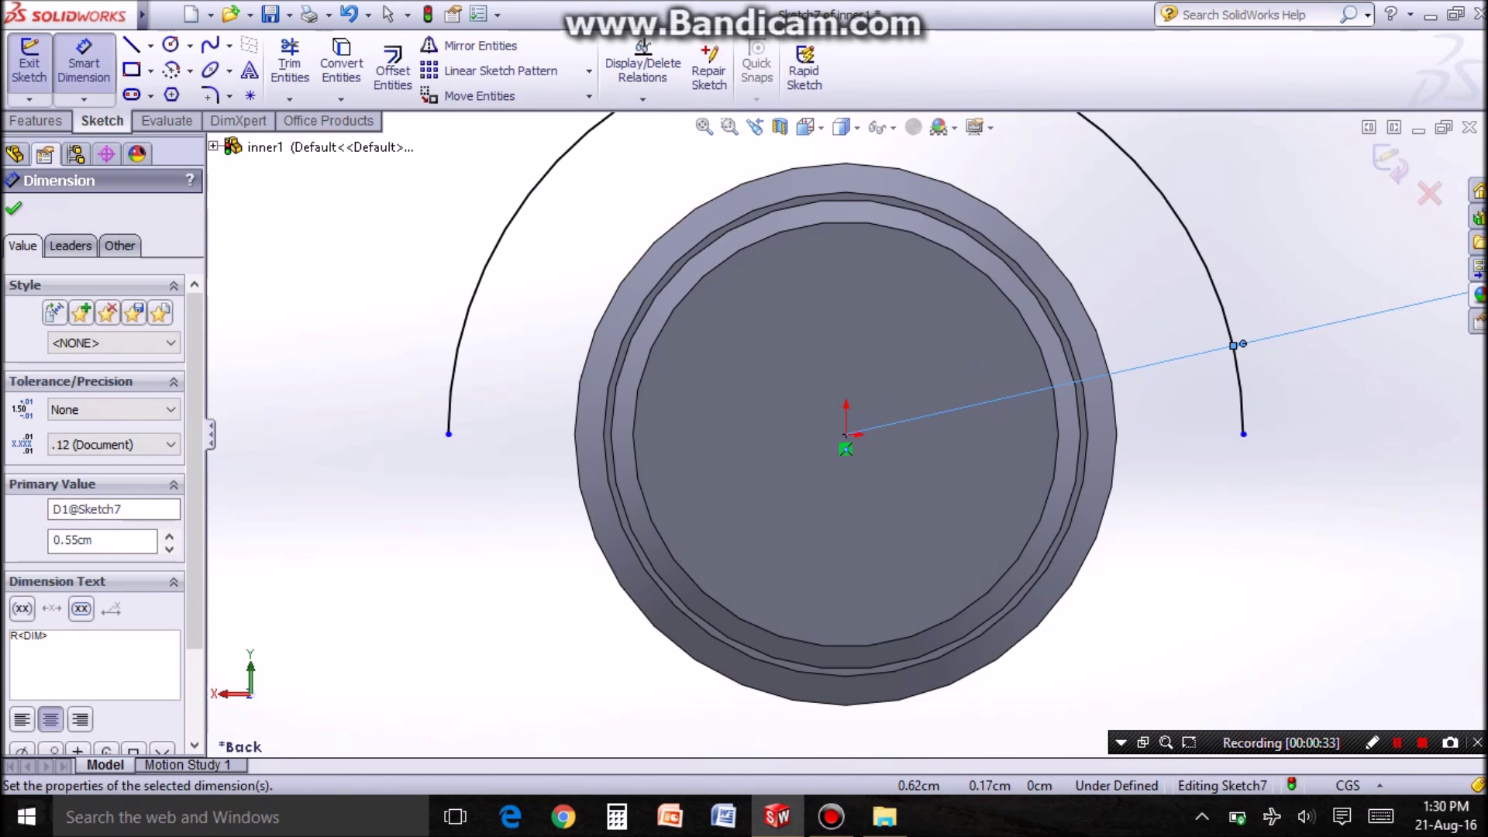
- Correct the radius to 0.25 cm, close the arc with a line and begin extruding the half-disc
key("z")
double_click(1163, 349)
type(".25")
key("Return")
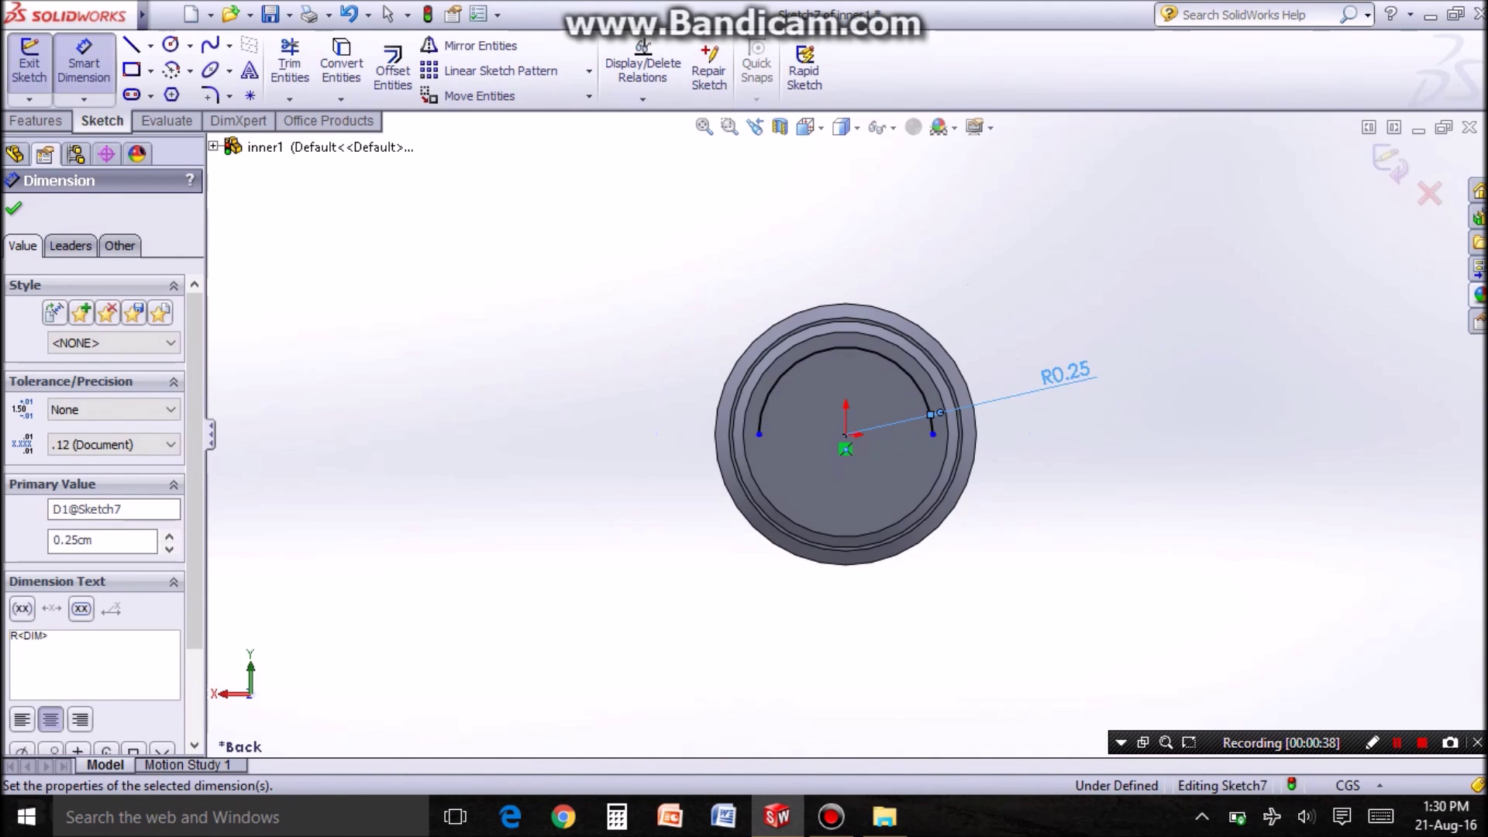
scroll(875, 368, "down", 1)
scroll(874, 368, "down", 2)
left_click(12, 208)
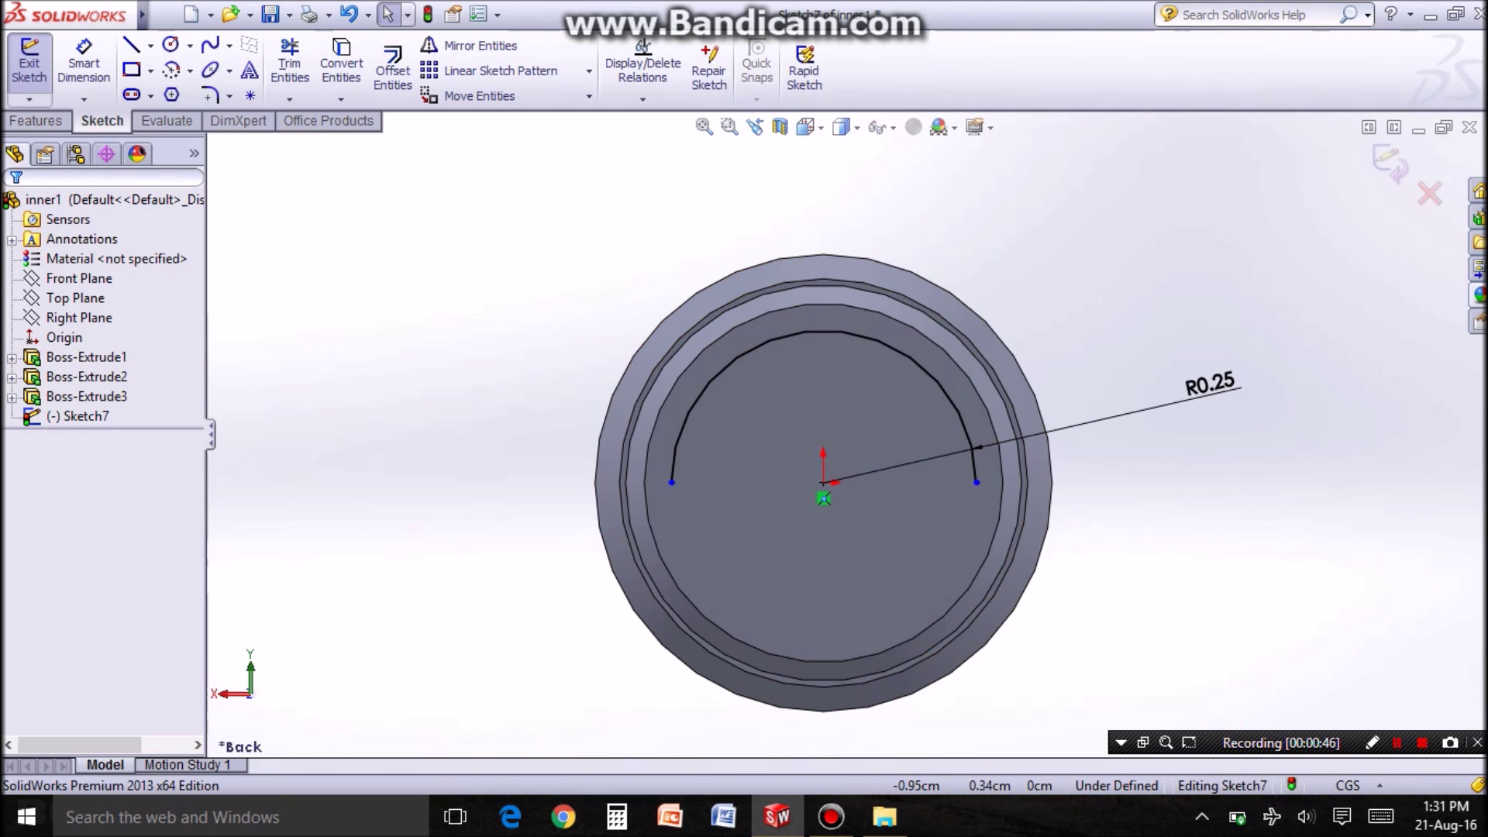
left_click(131, 44)
left_click(672, 481)
left_click(977, 481)
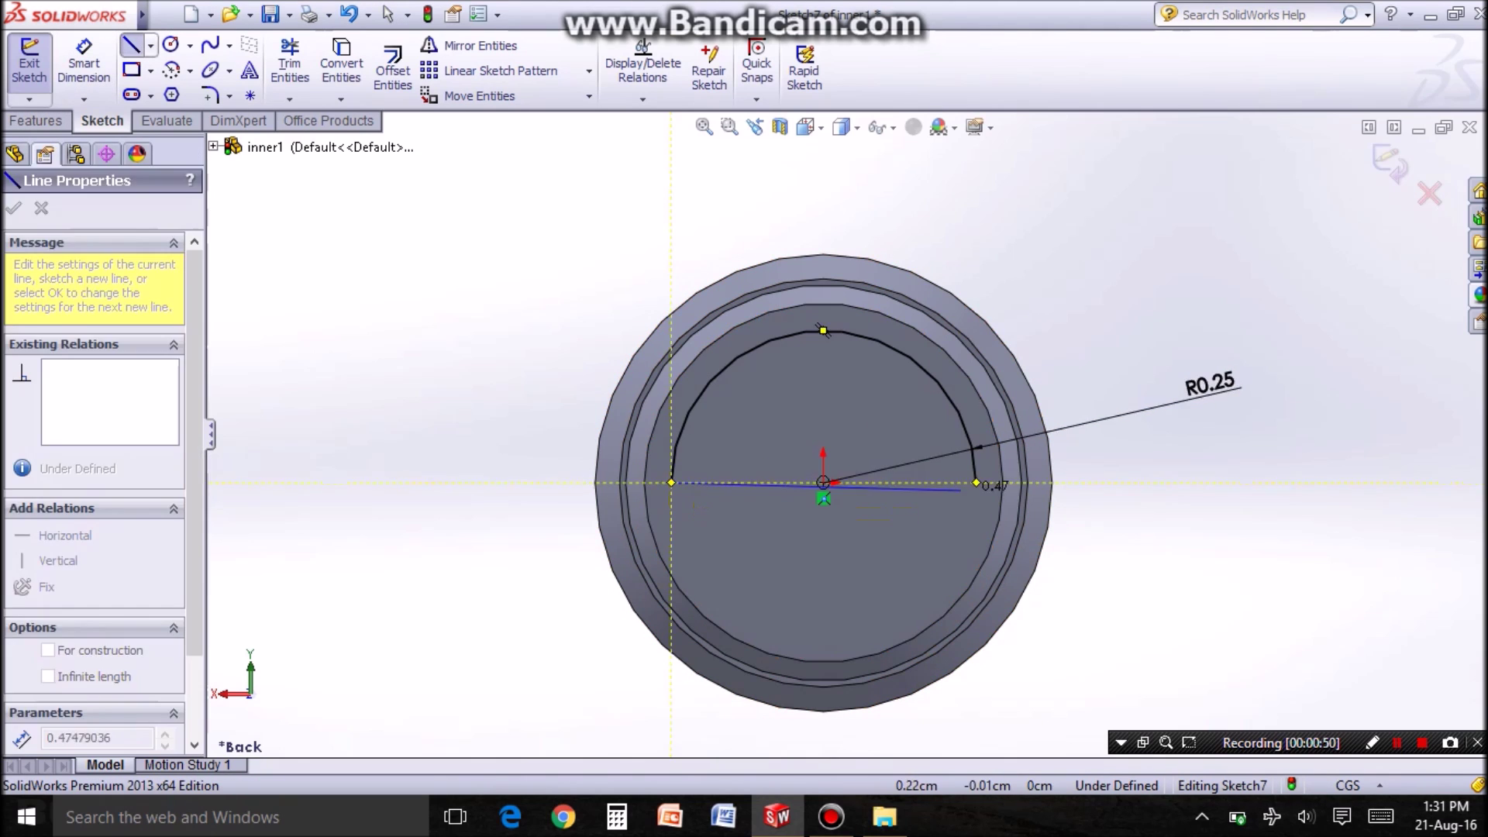
key("Escape")
key("Escape")
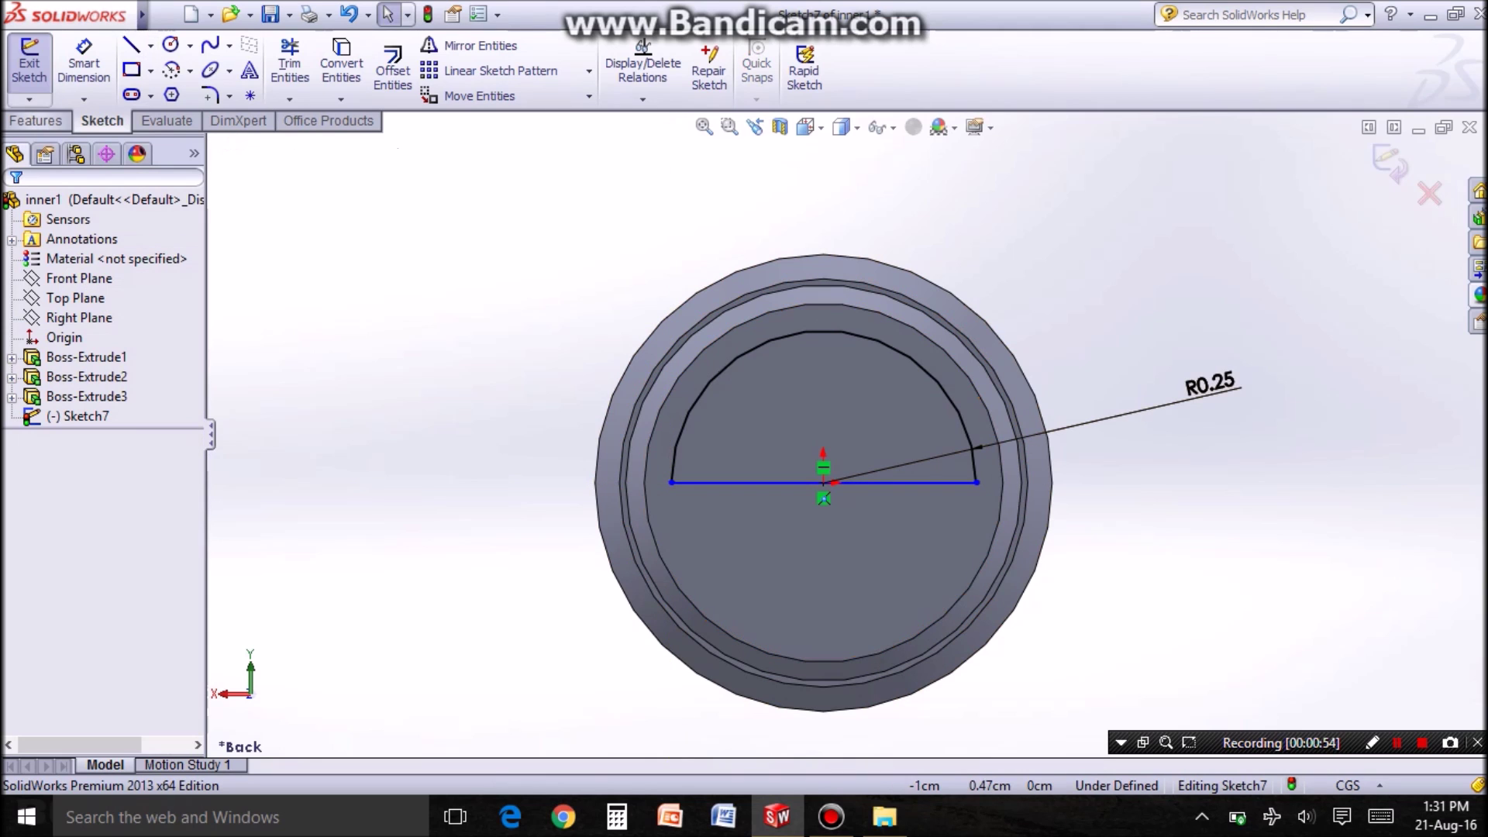
left_click(35, 120)
left_click(38, 70)
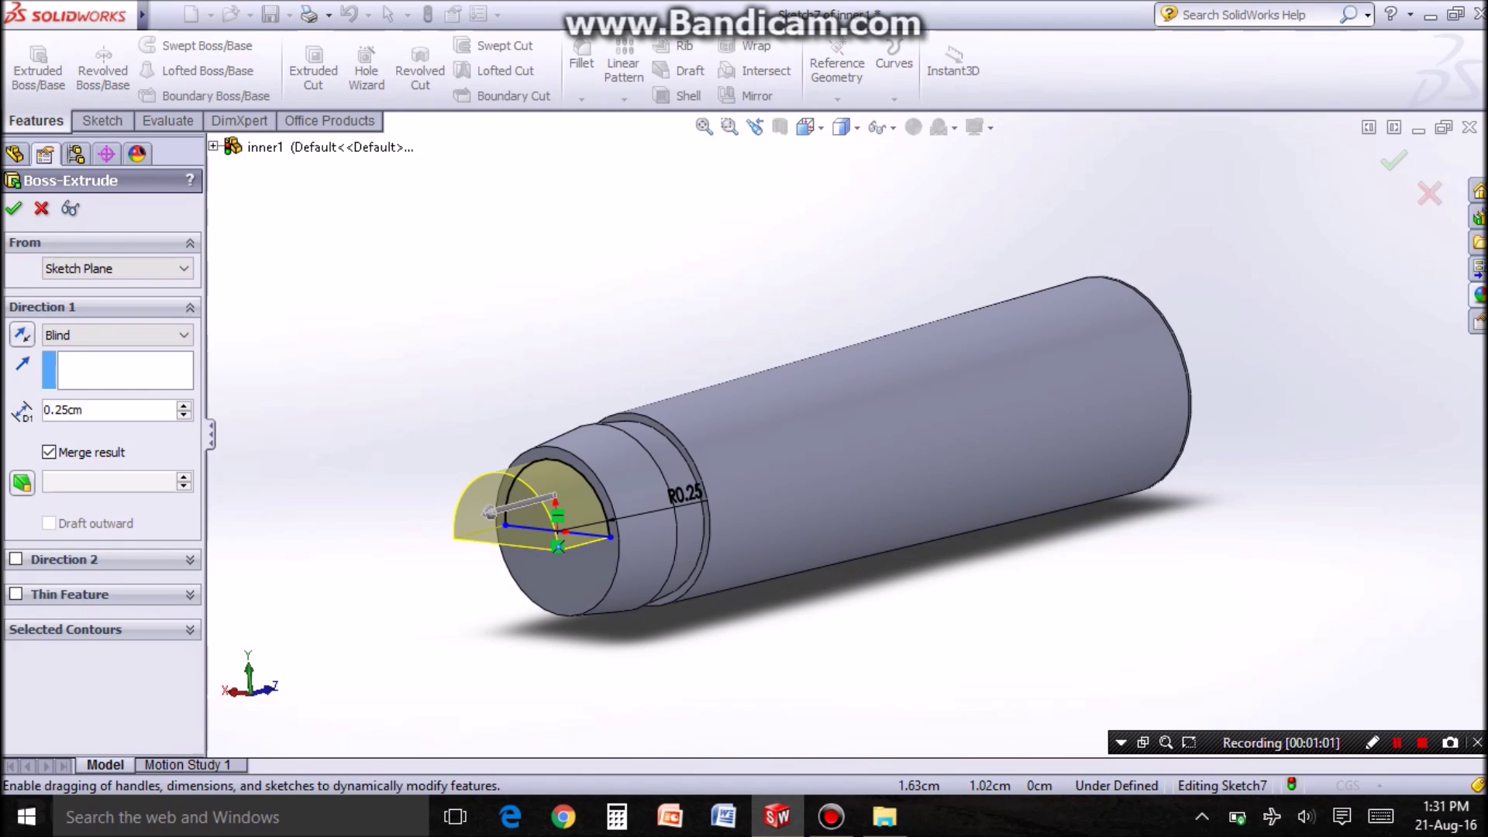
- Extrude the half-disc 1.10 cm into a half-cylinder tip
left_click(110, 409)
type(".11")
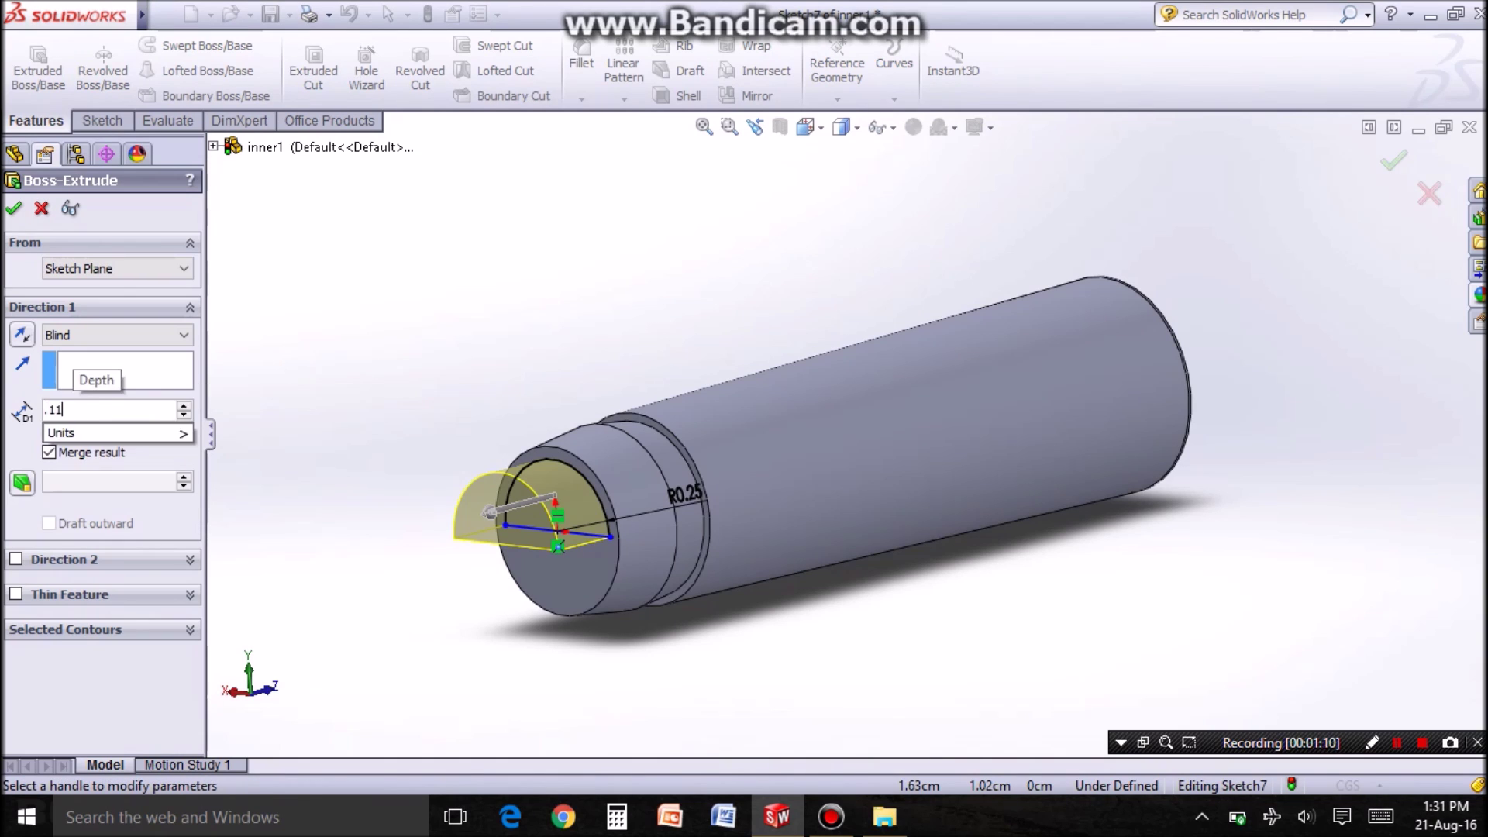
key("Return")
middle_click_drag(814, 465, 744, 384)
middle_click_drag(849, 465, 860, 443)
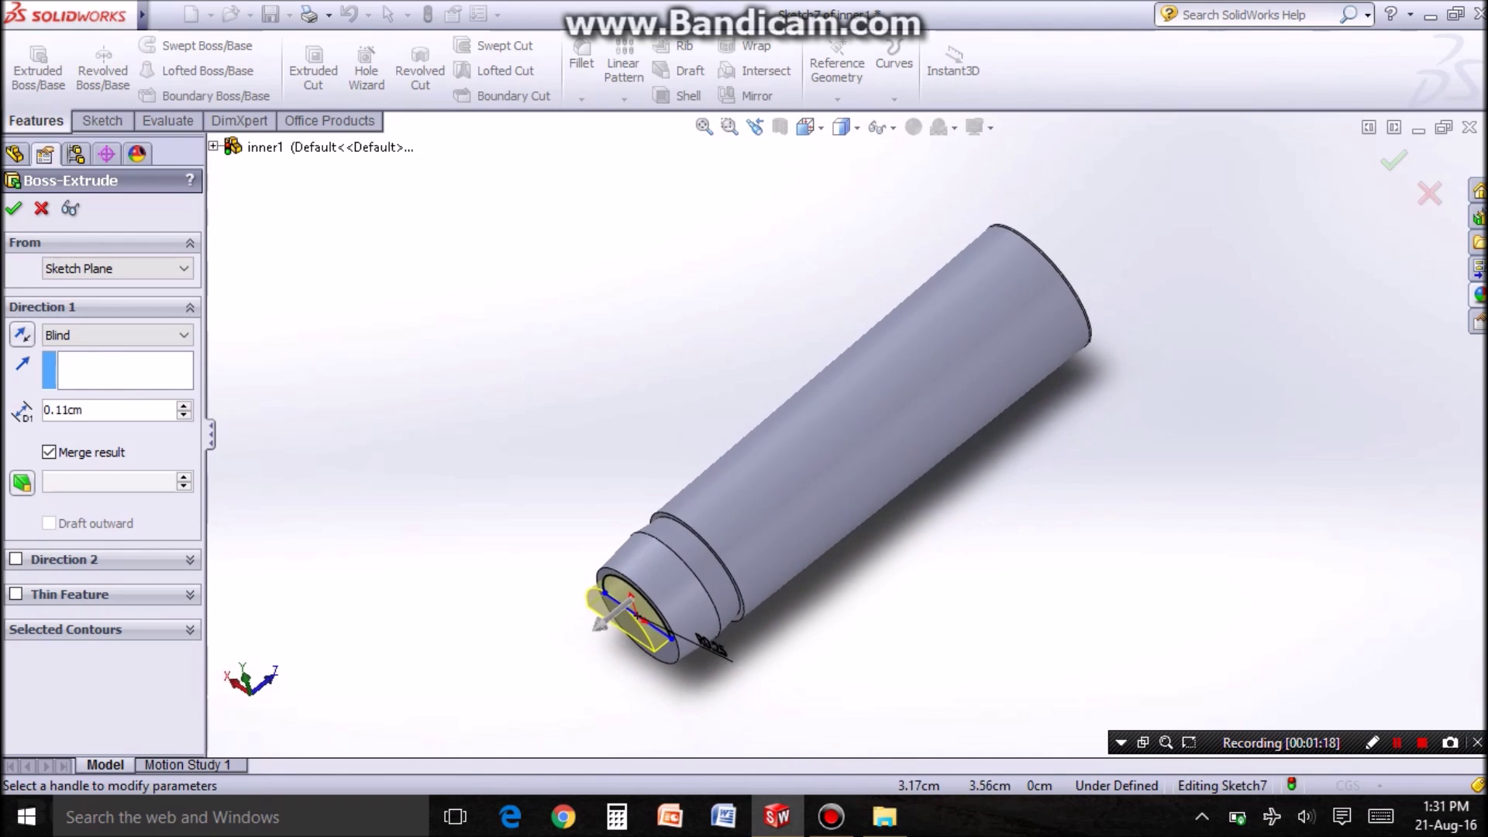
type("1.1")
key("Return")
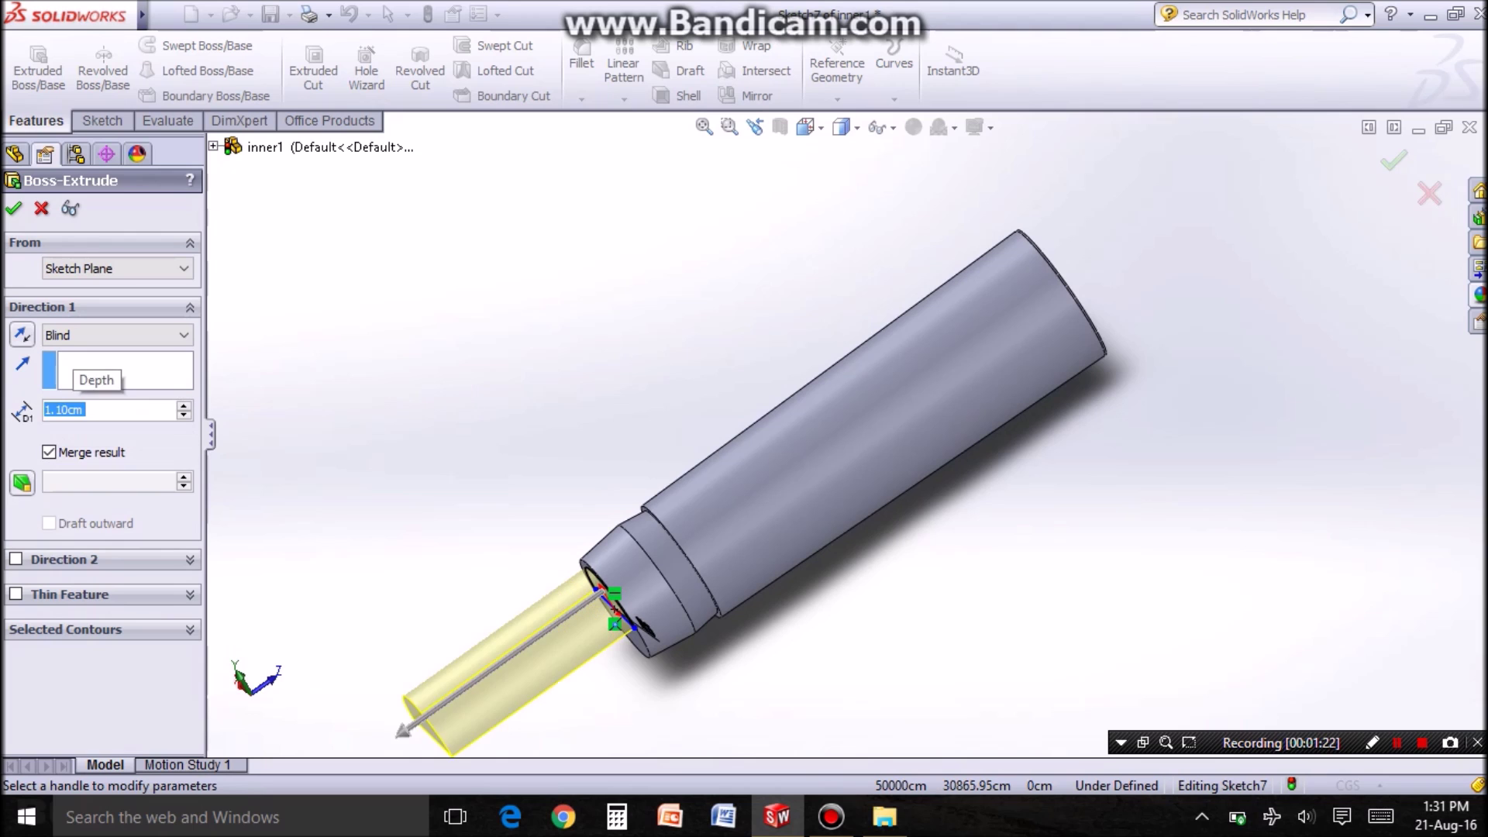
scroll(768, 489, "up", 1)
middle_click_drag(699, 565, 768, 536)
key("Return")
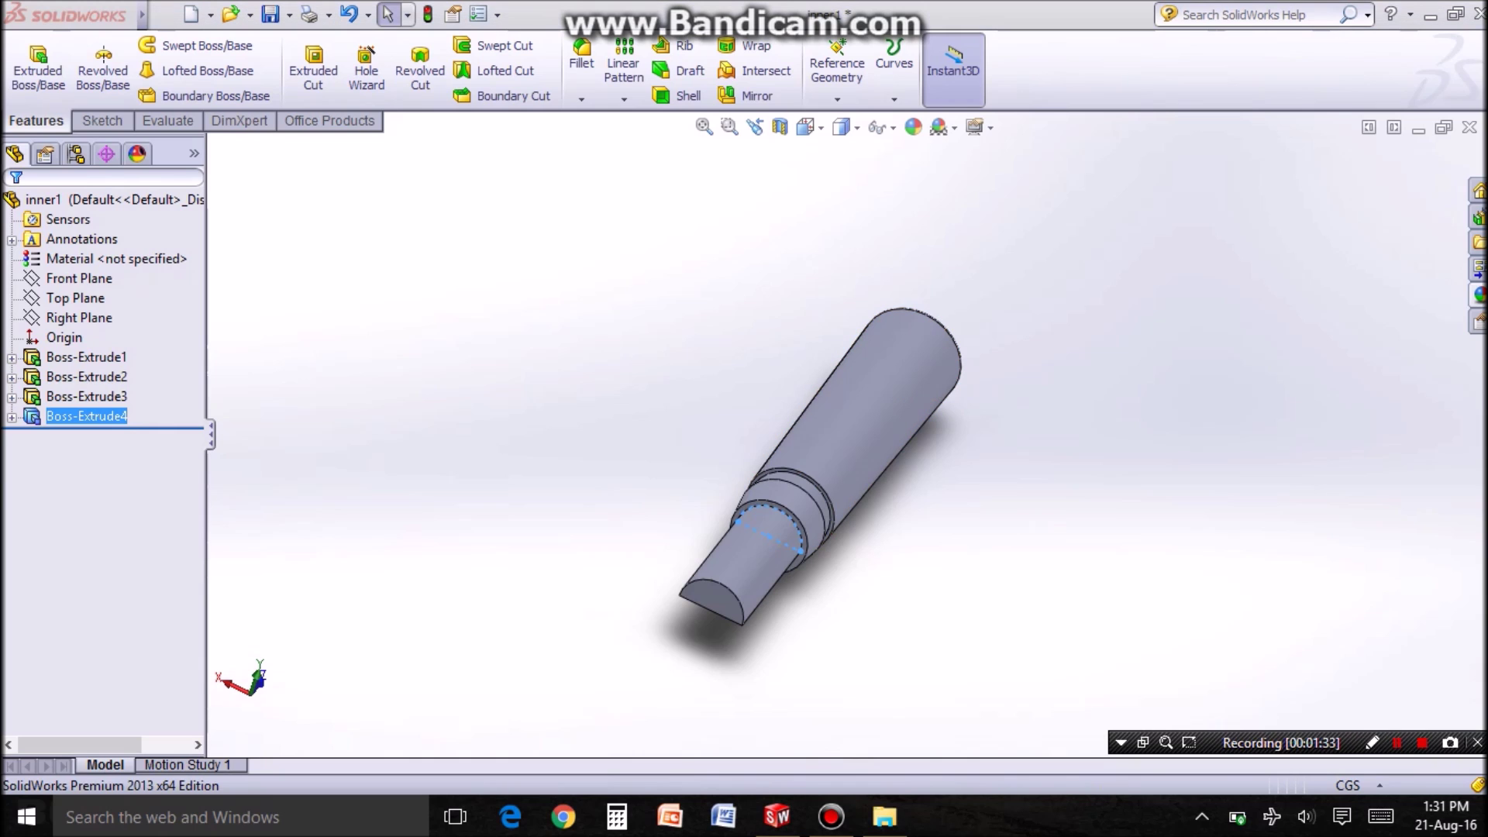
- Switch to the right view and start a new sketch on the Right Plane
key("ctrl+4")
right_click(1071, 405)
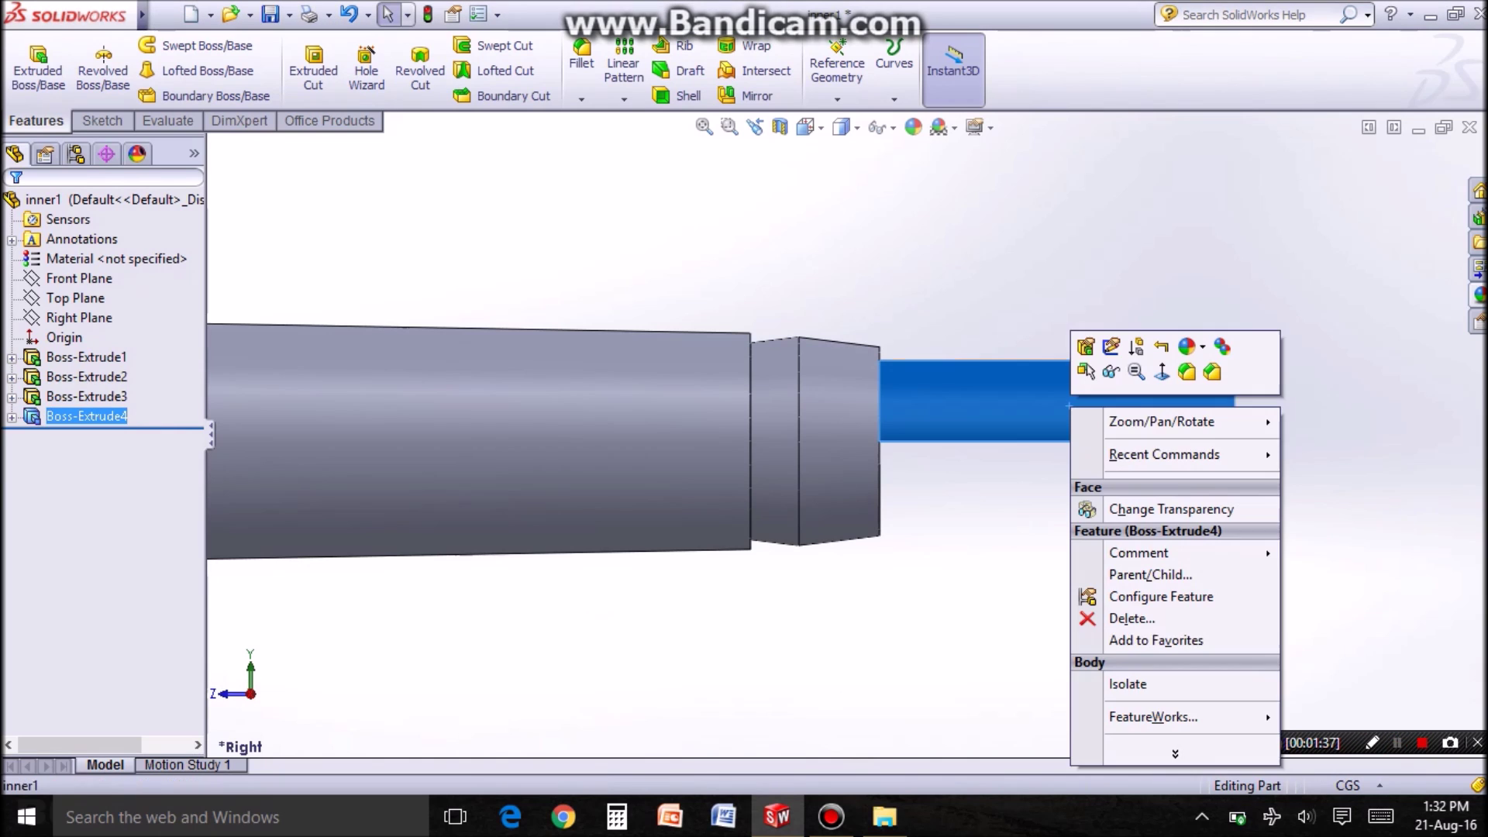
key("Escape")
left_click(78, 318)
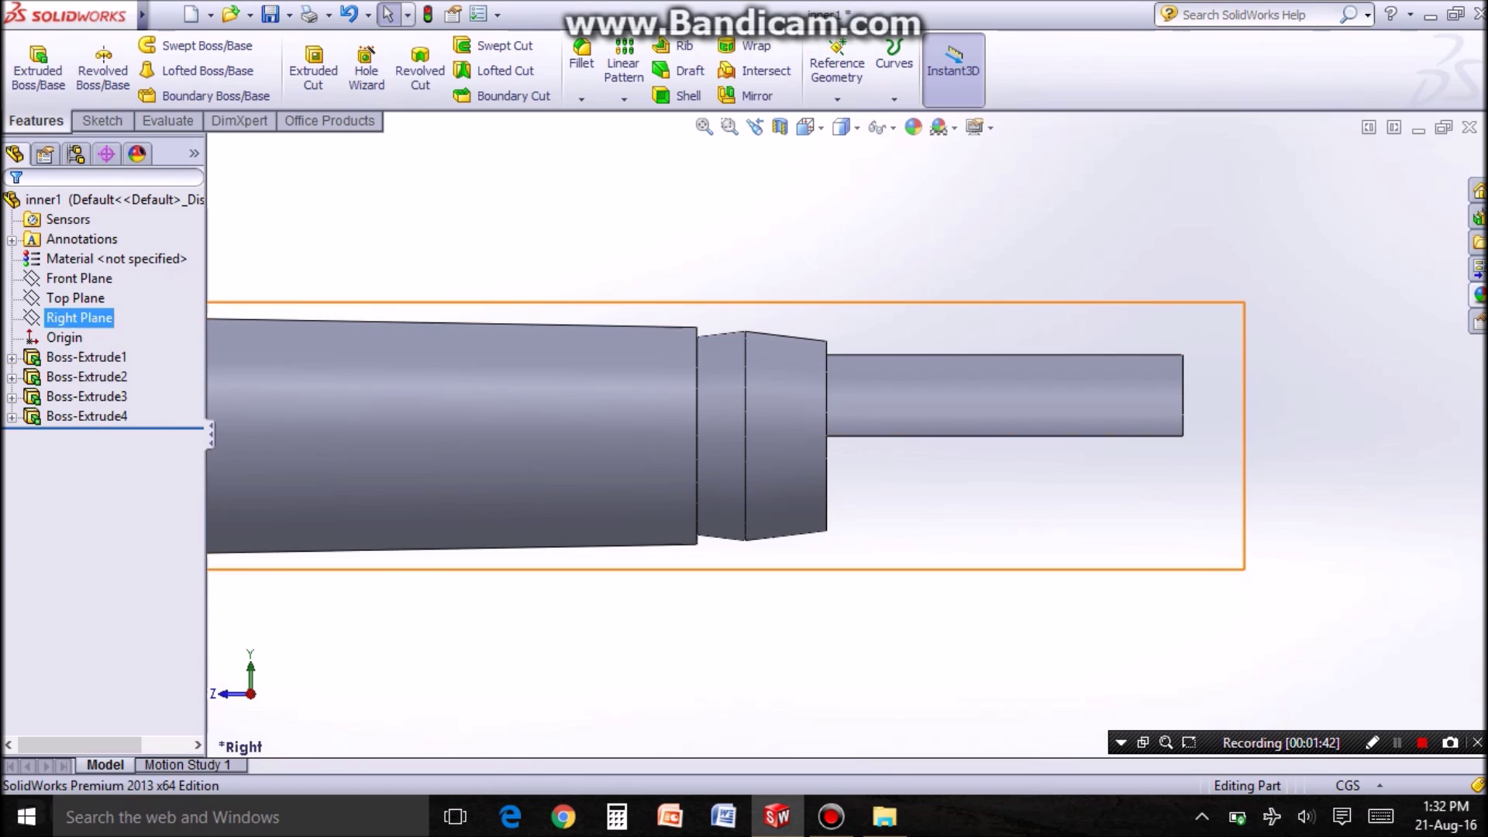
left_click(98, 283)
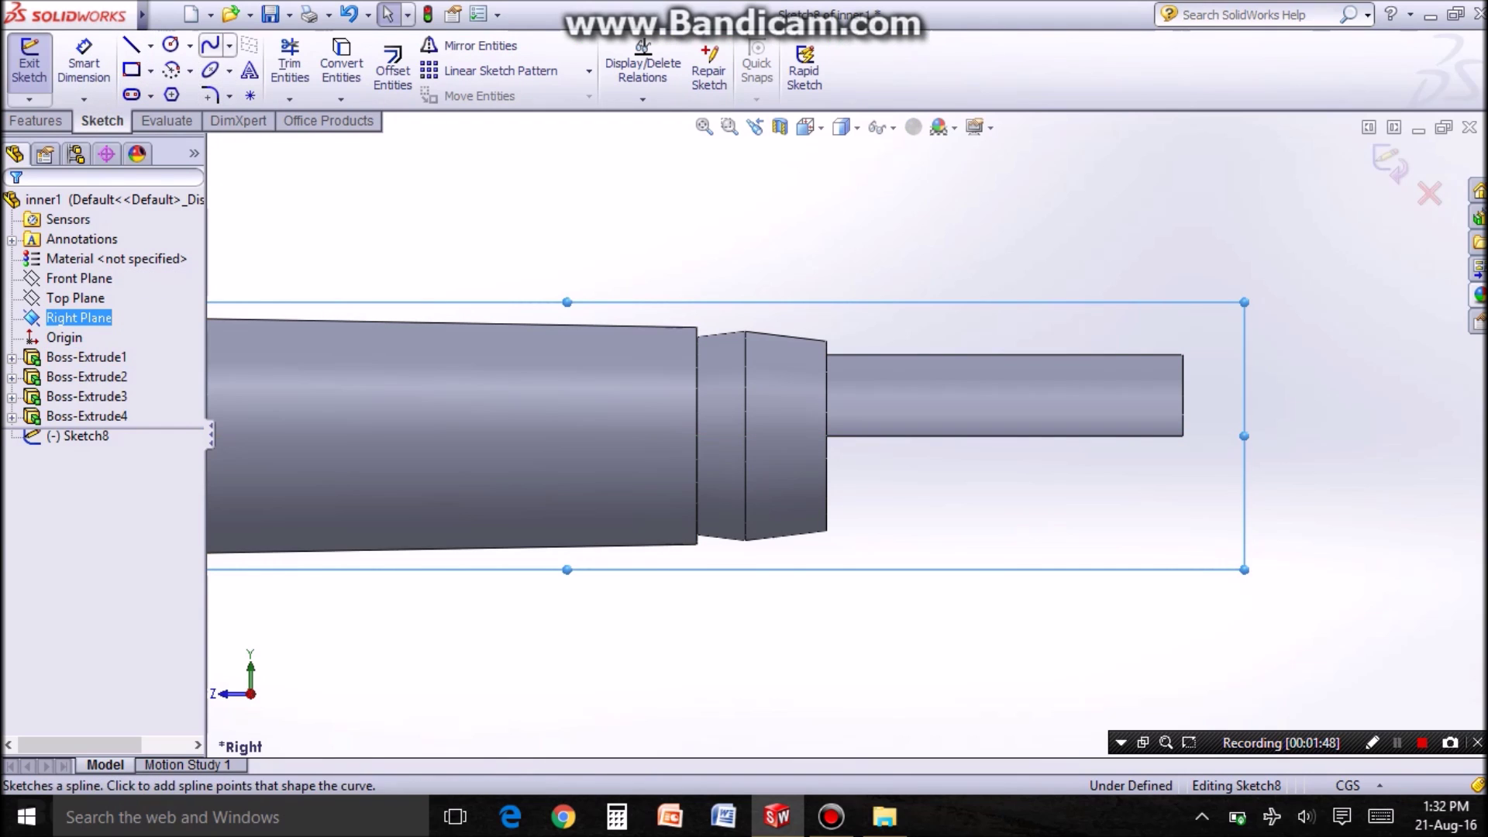
- Sketch a spline from the half-cylinder's shoulder to the tip and close the profile with lines
left_click(869, 466)
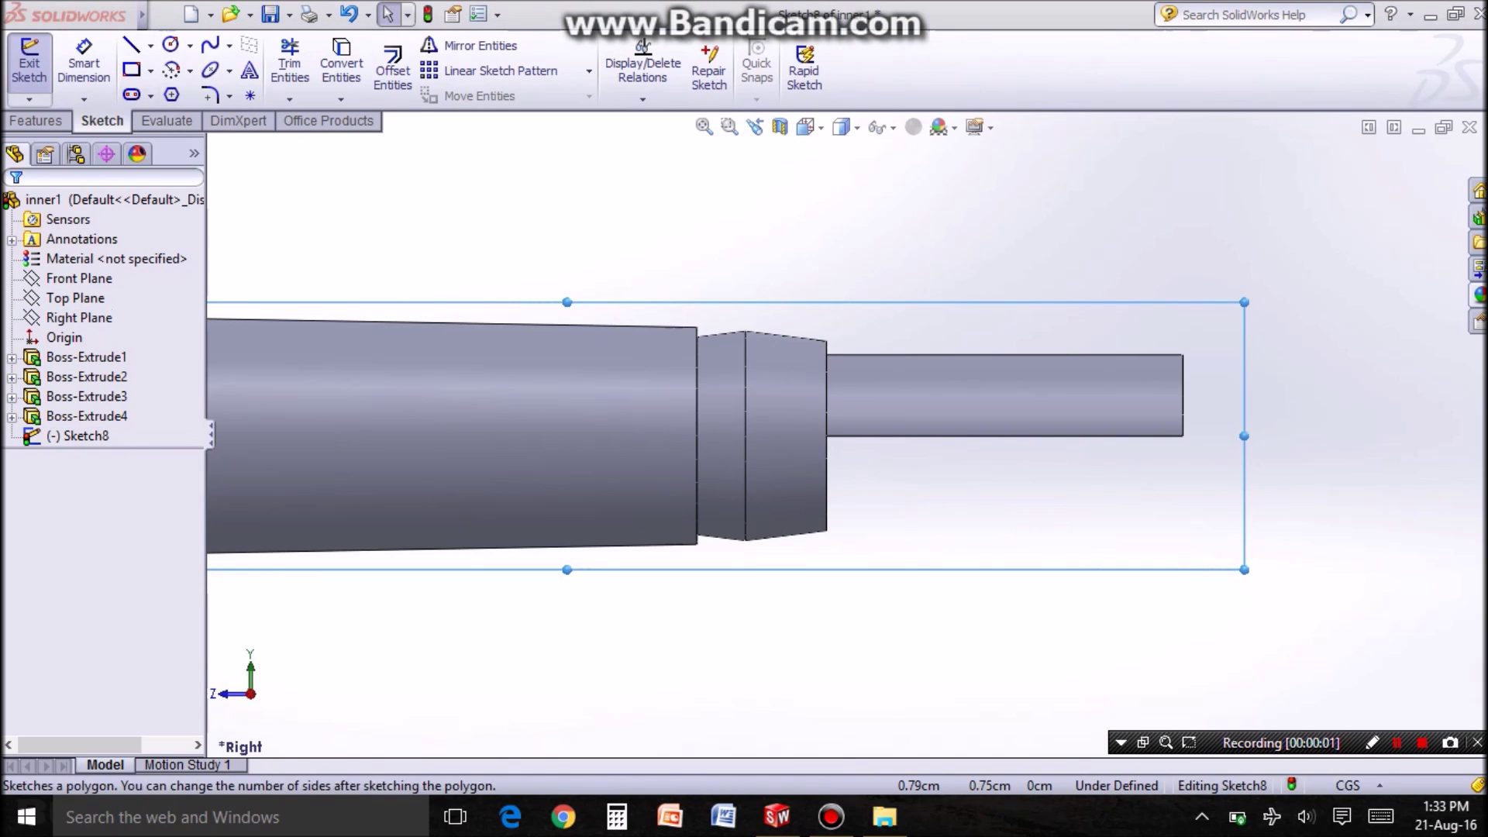
left_click(826, 437)
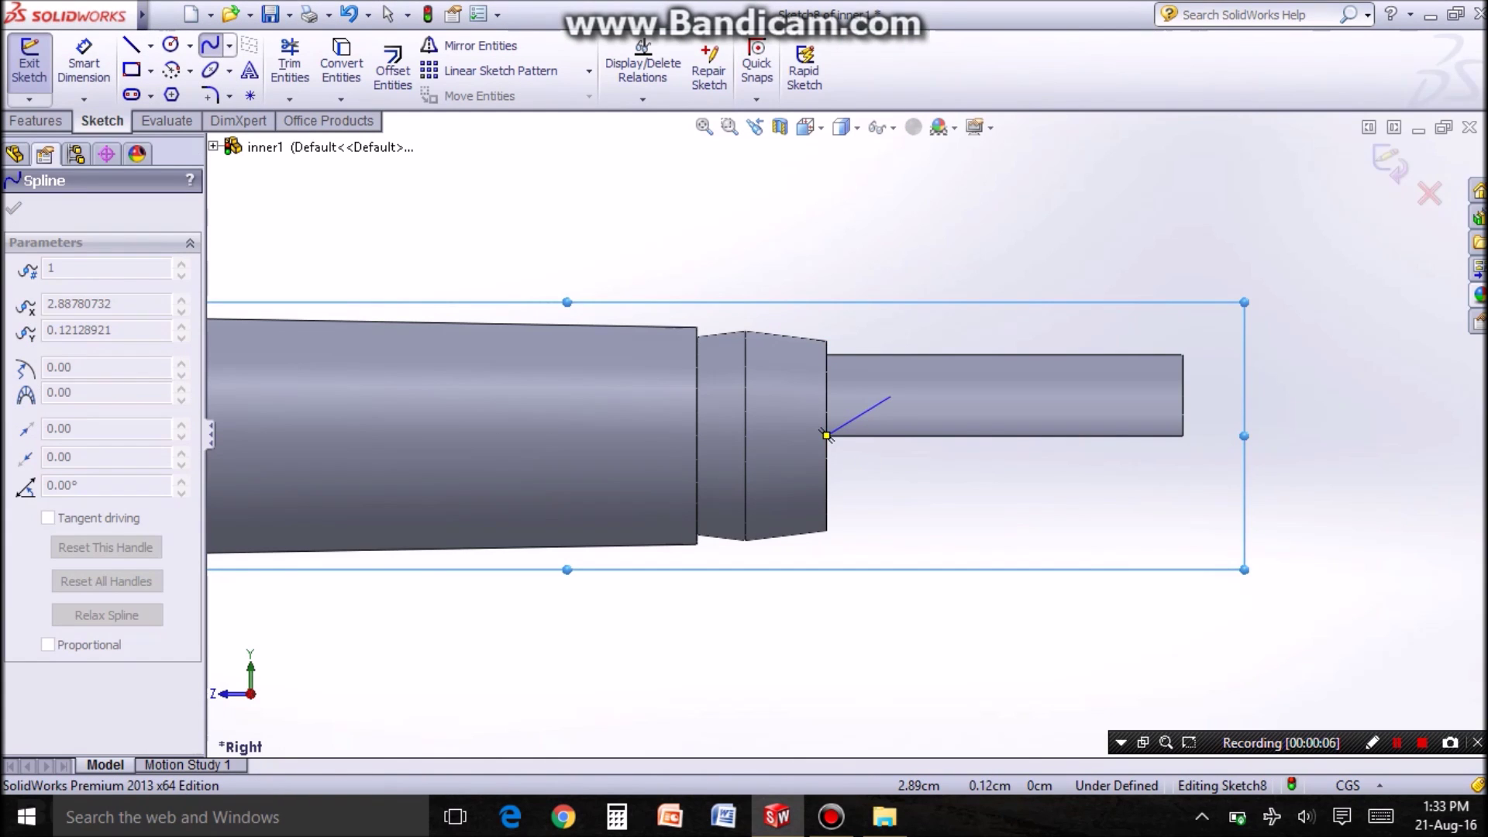
left_click(902, 395)
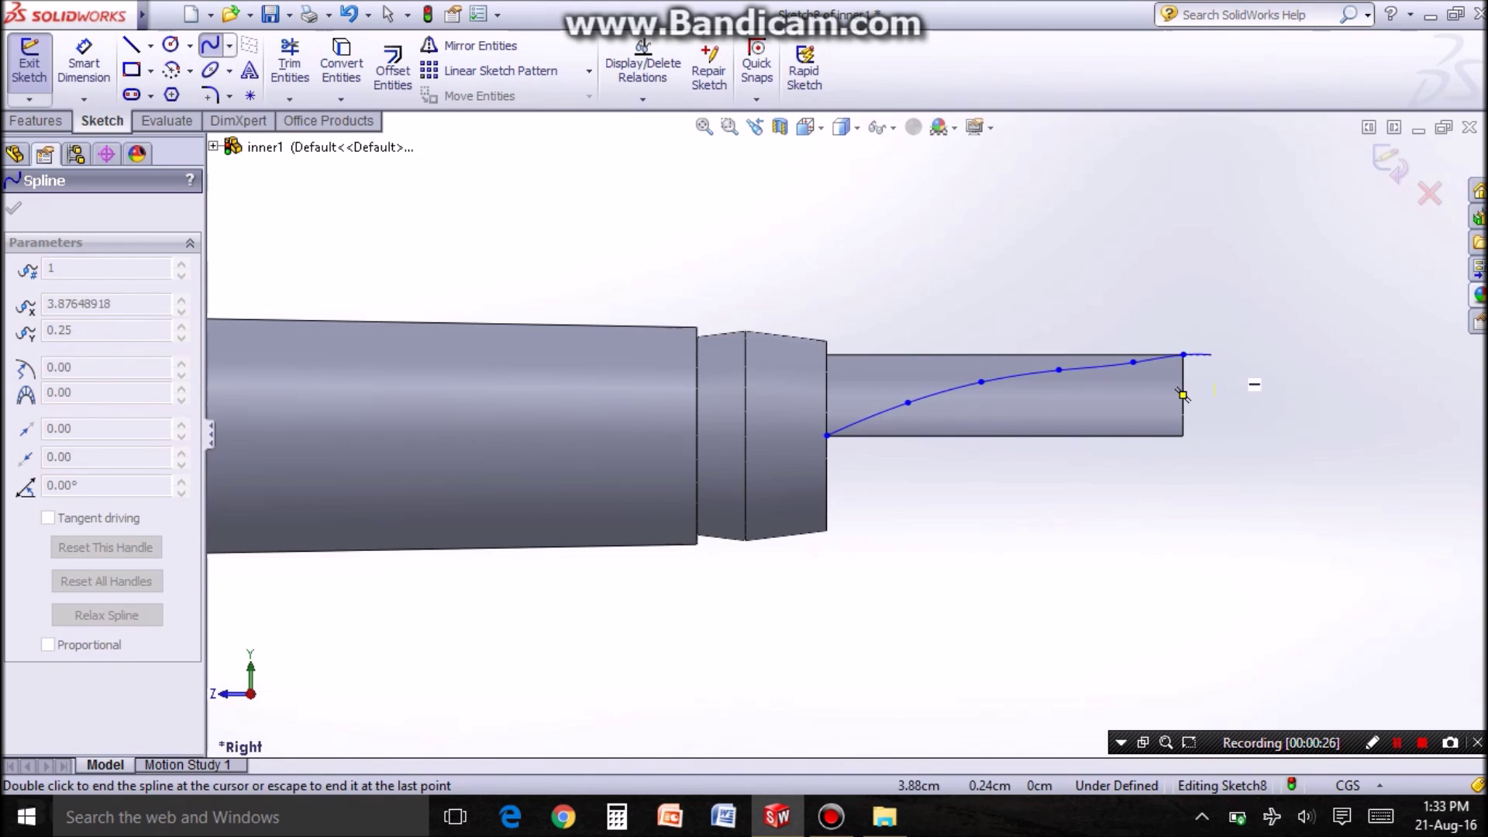
key("Escape")
left_click(131, 45)
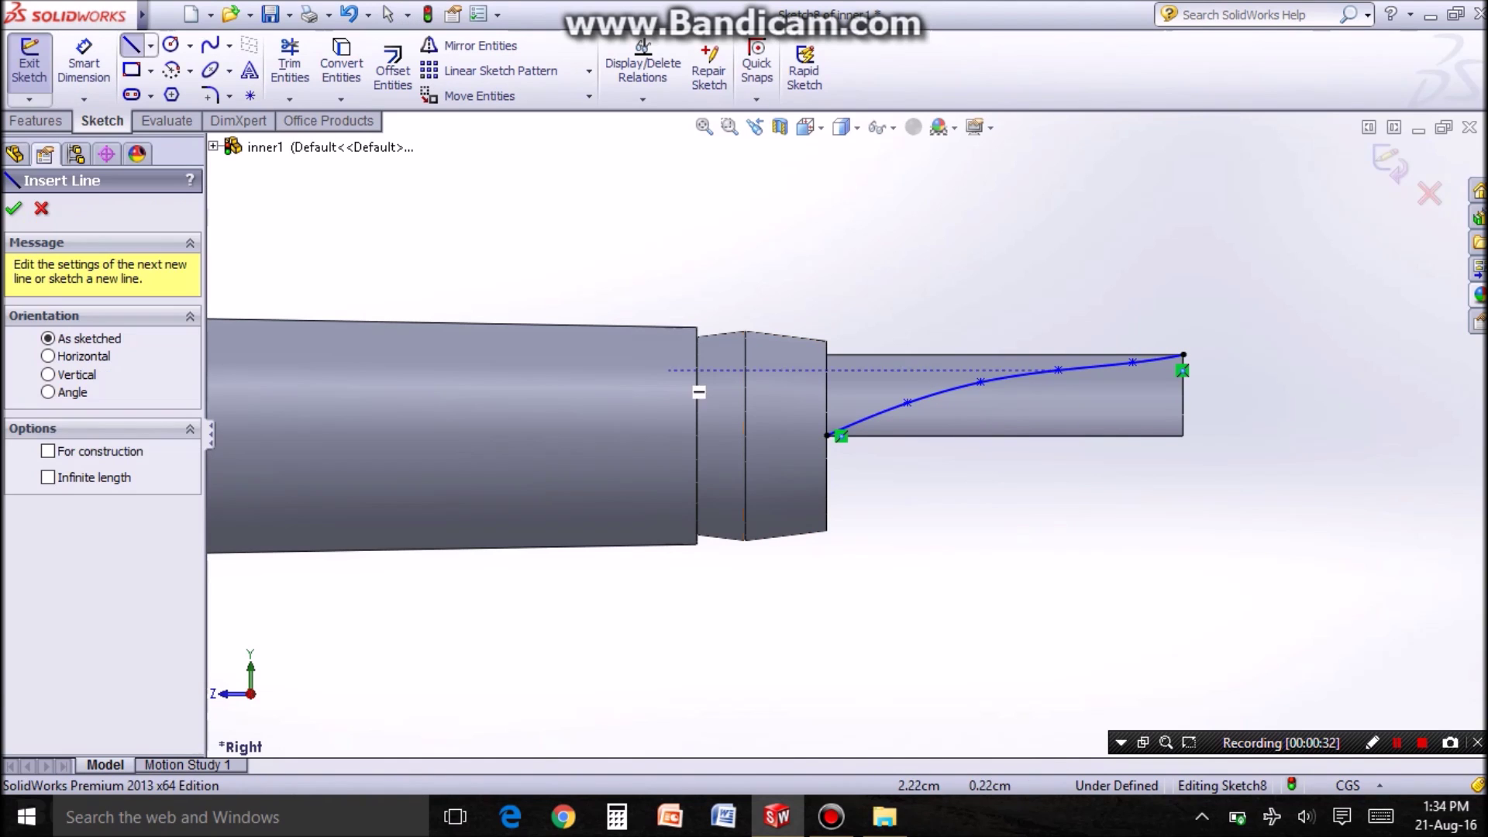
left_click(828, 437)
left_click(1182, 436)
left_click(1182, 356)
key("Escape")
- Extruded Cut the closed profile (undone and redone) to form the 1.10 cm pointed-tip Cut-Extrude2
left_click(35, 120)
left_click(314, 70)
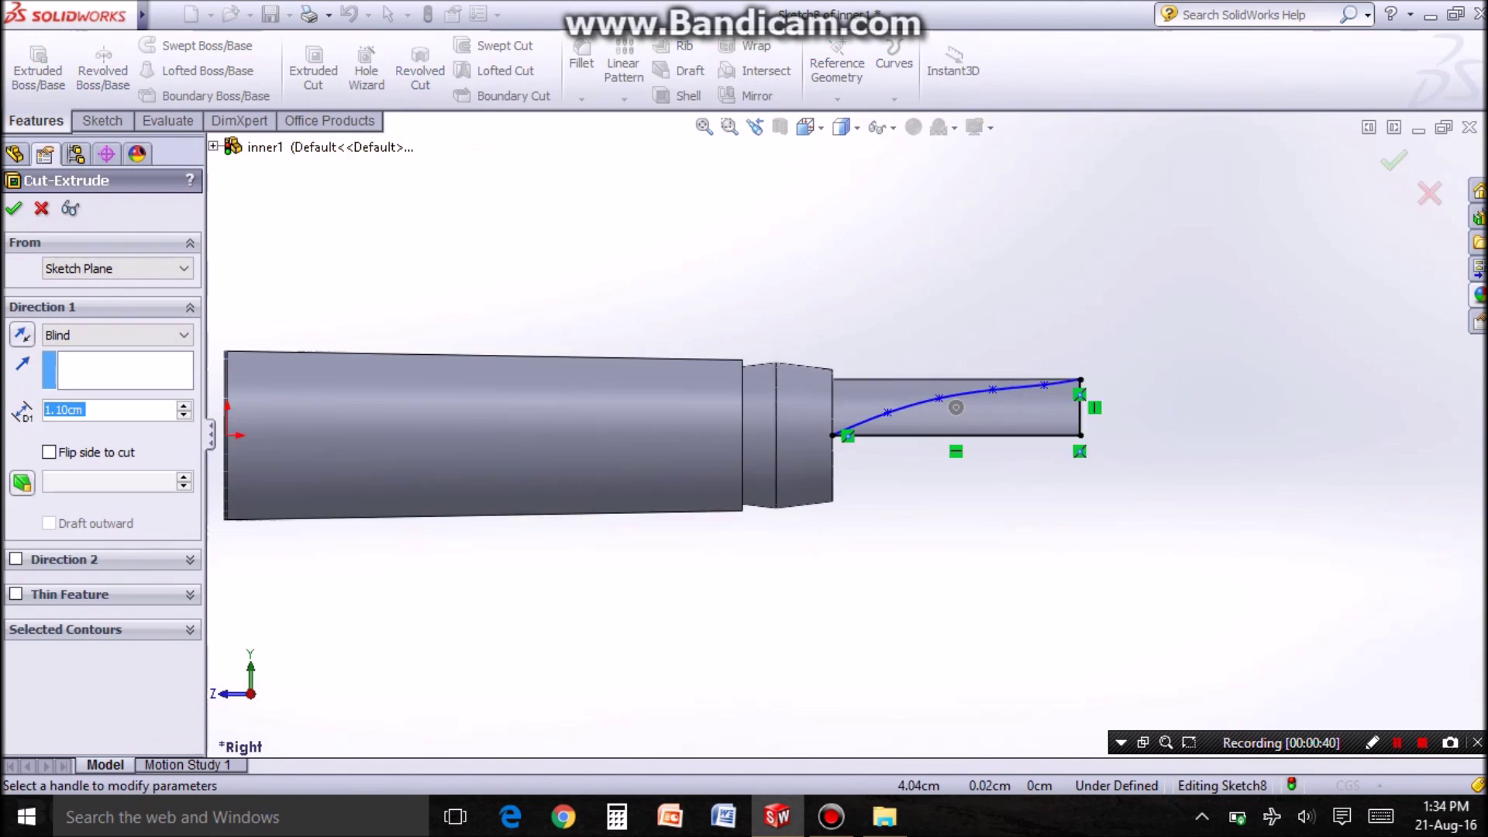
left_click(14, 208)
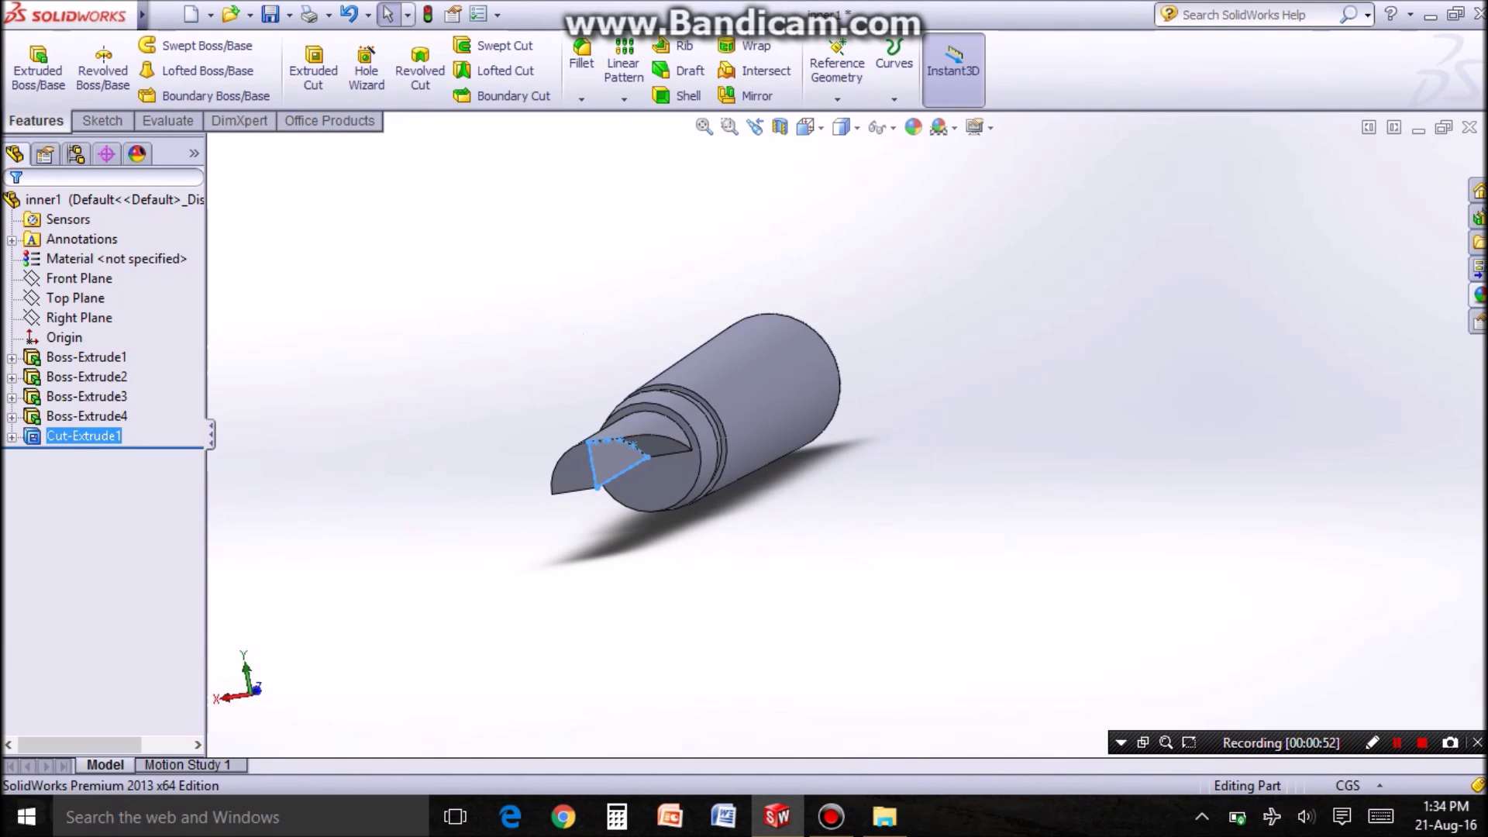
key("ctrl+z")
left_click(35, 120)
left_click(313, 71)
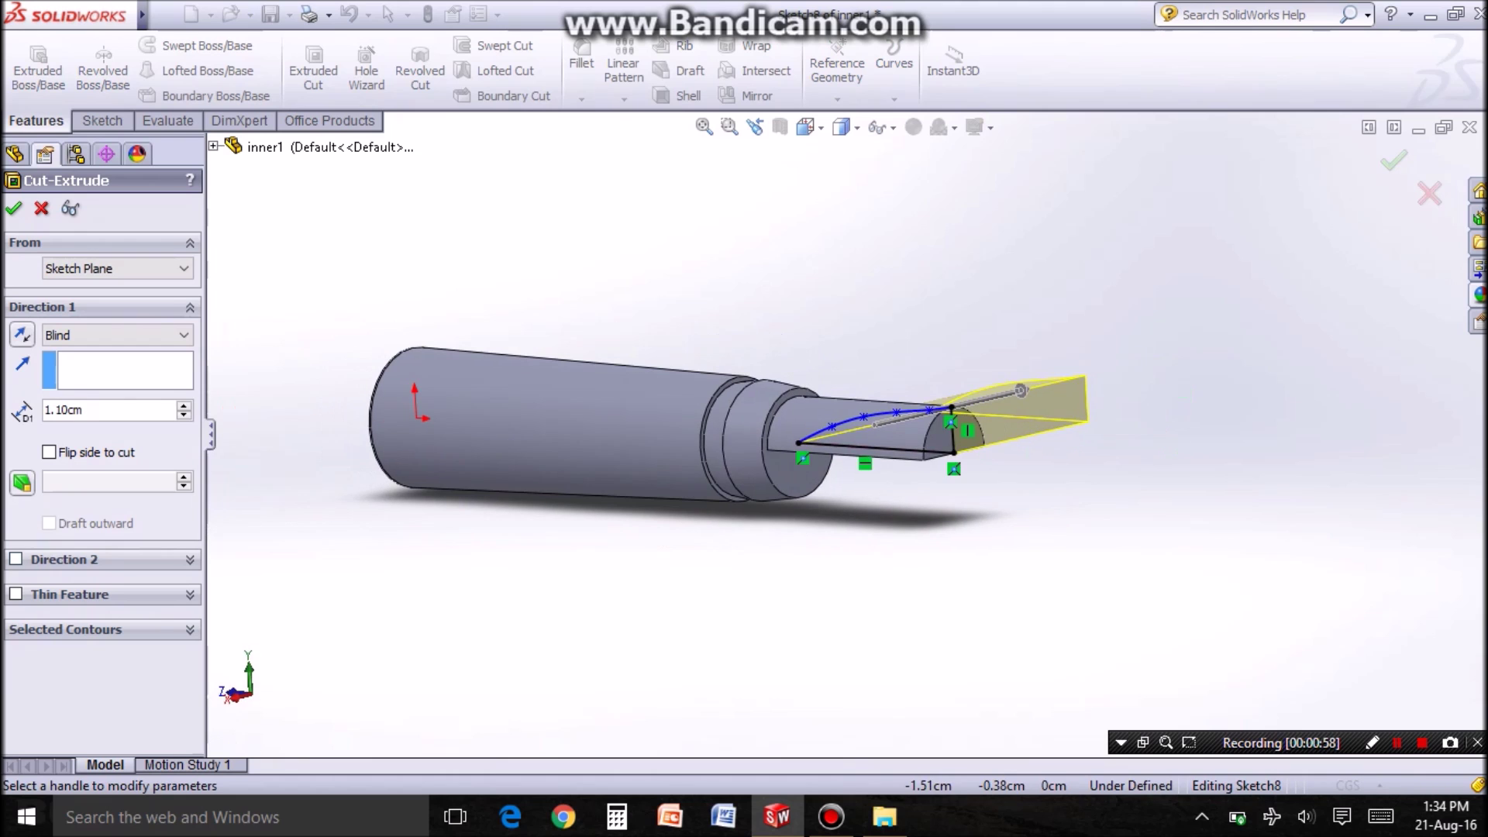
key("Return")
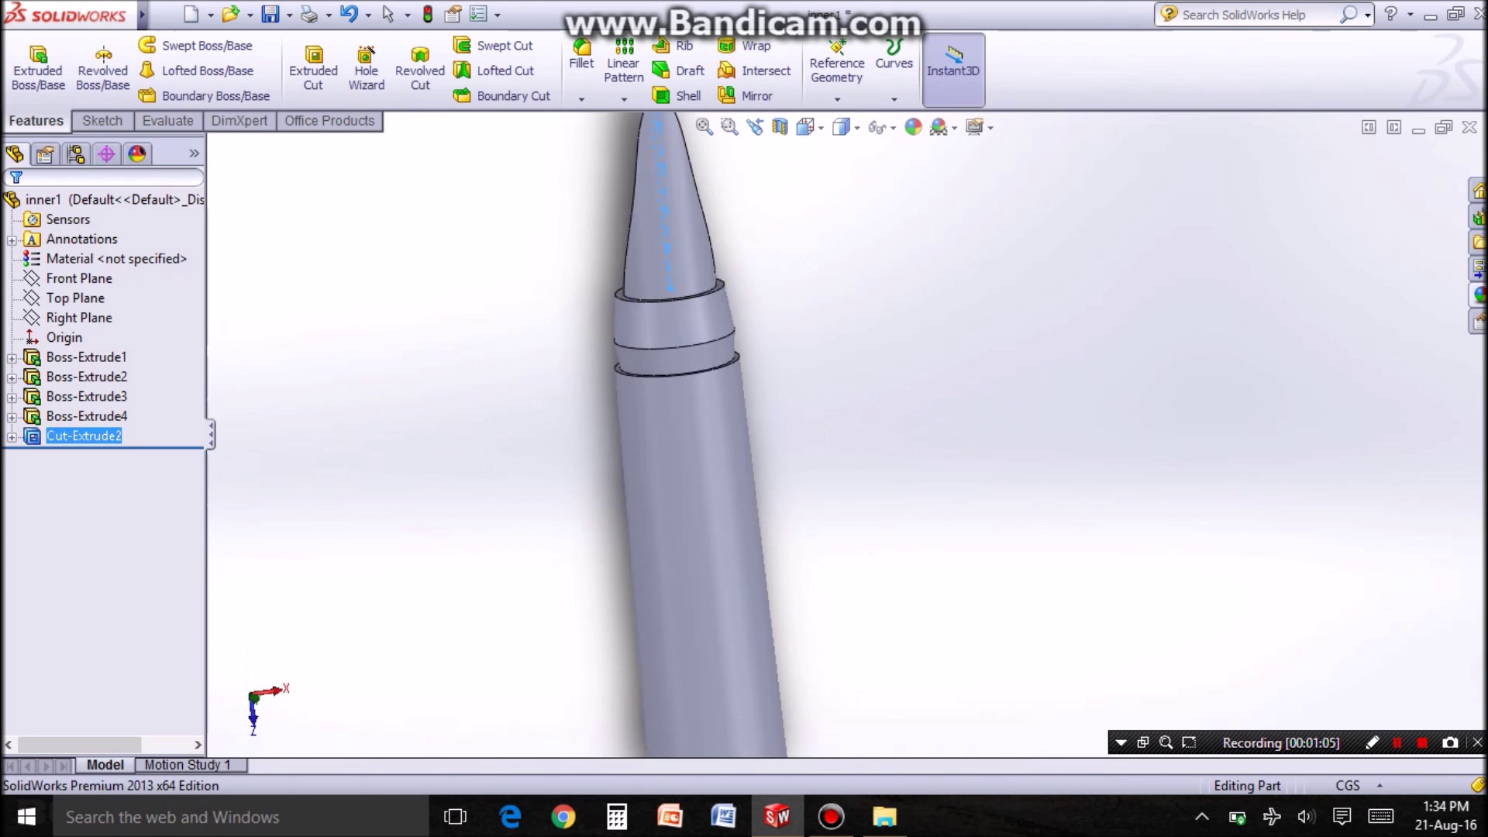
middle_click_drag(697, 442, 791, 408)
key("space")
left_click(1205, 708)
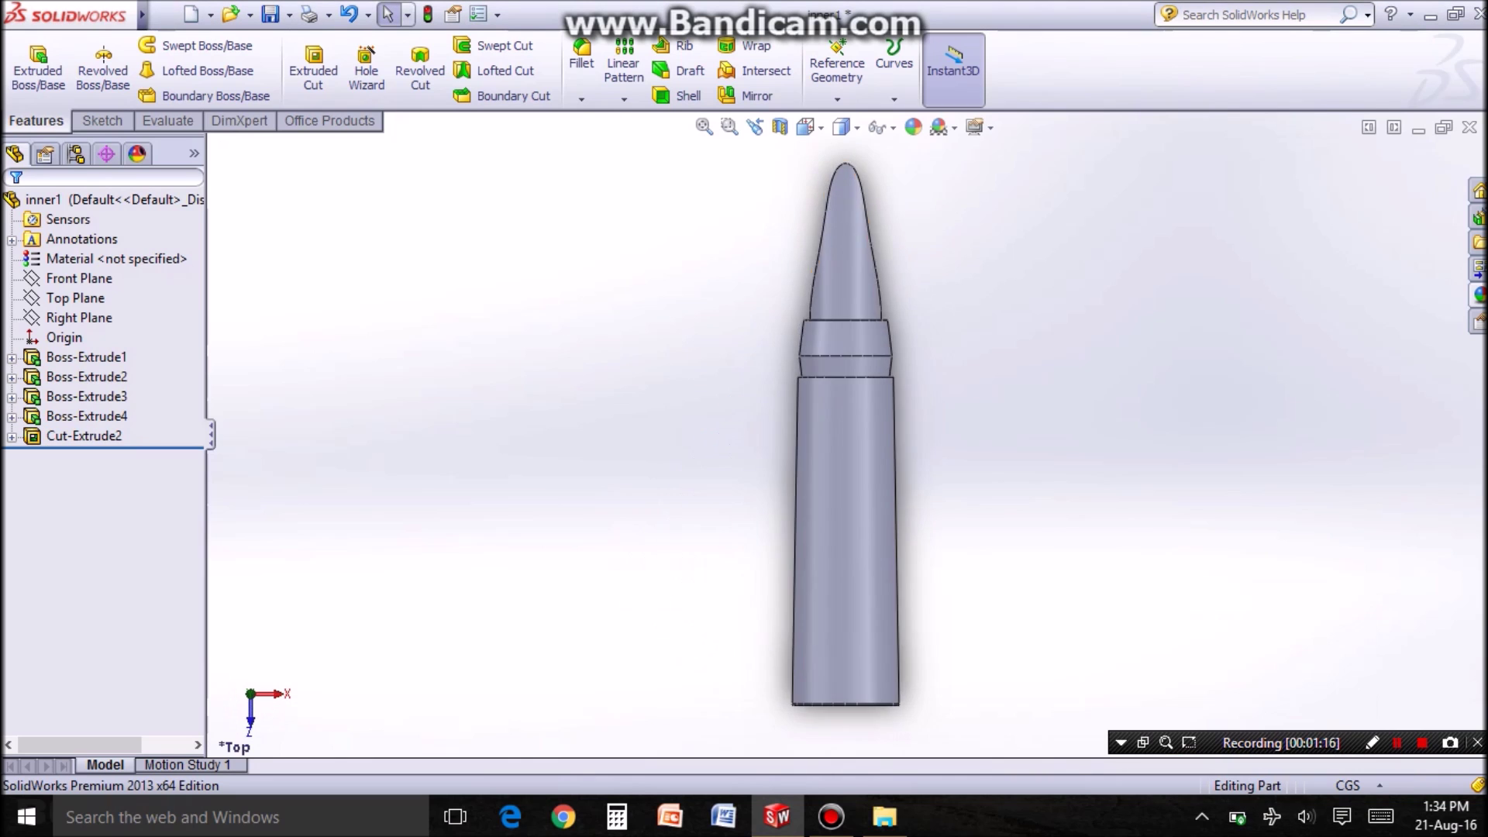
scroll(772, 396, "down", 3)
- Start a sketch on the Top Plane and draw the small triangle near the nib tip
left_click(75, 297)
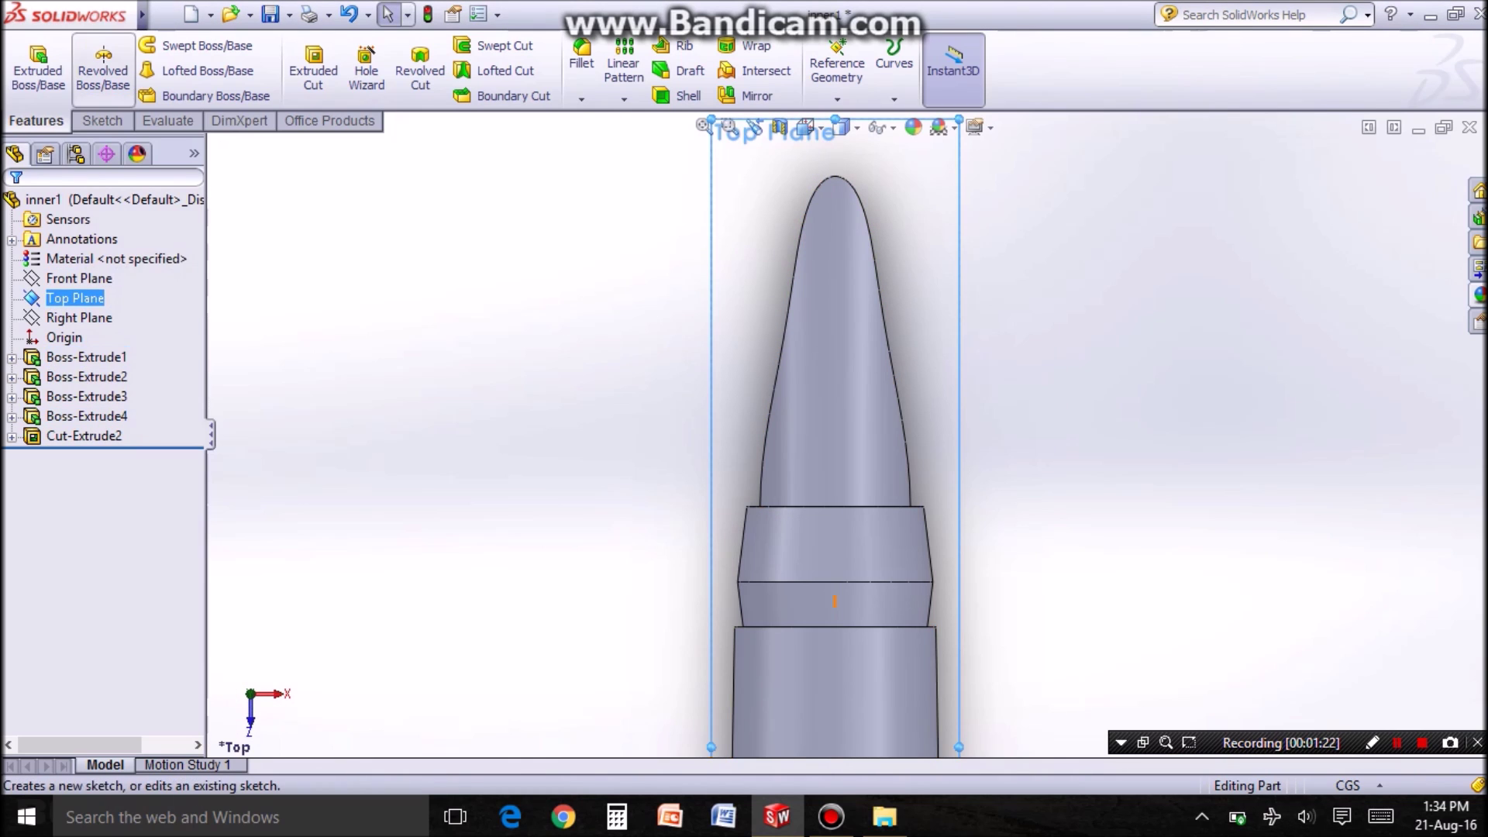
right_click(103, 298)
left_click(120, 263)
left_click(171, 44)
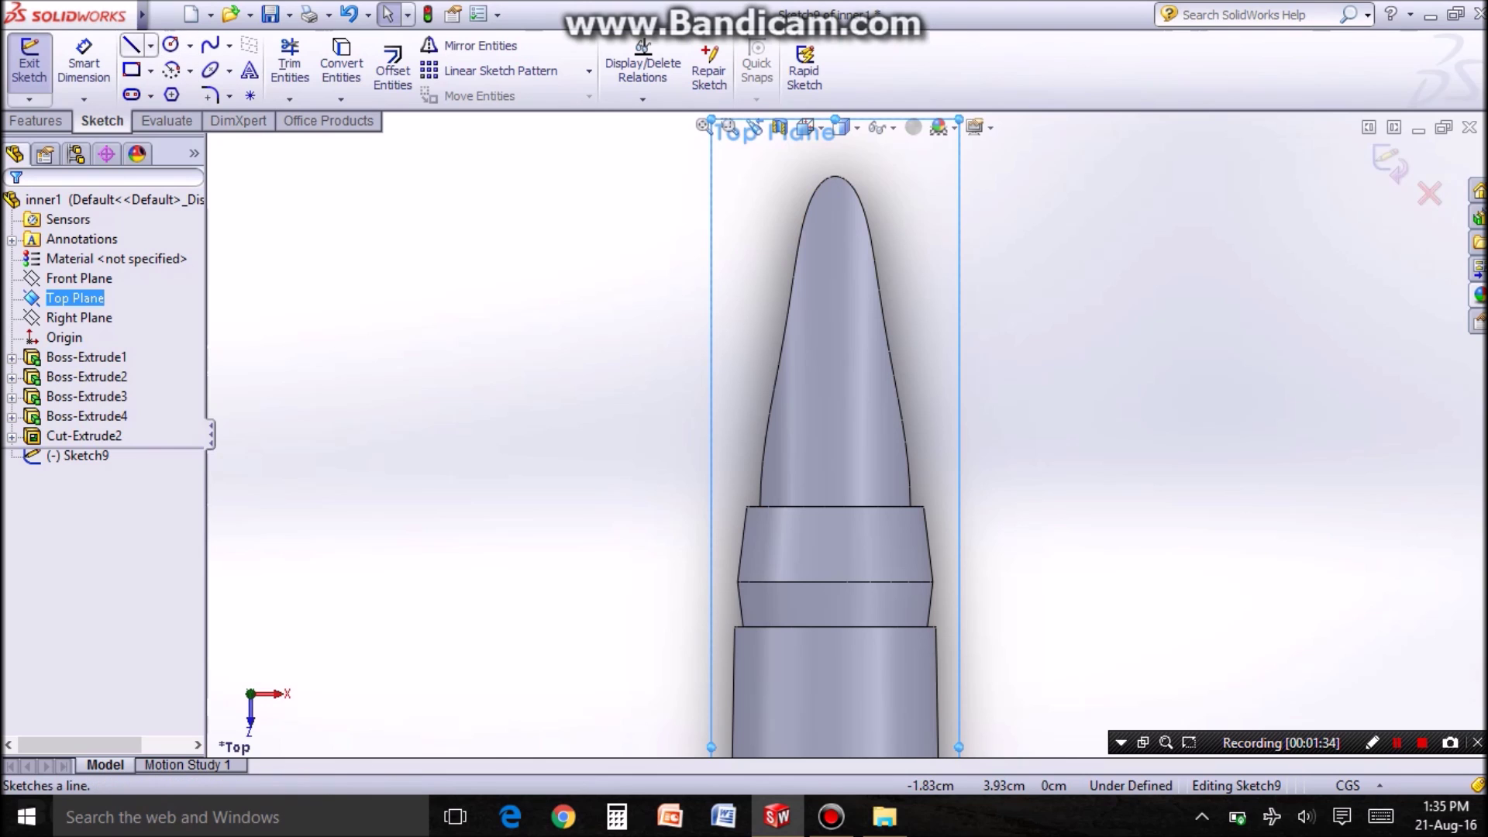
left_click(131, 44)
left_click(824, 410)
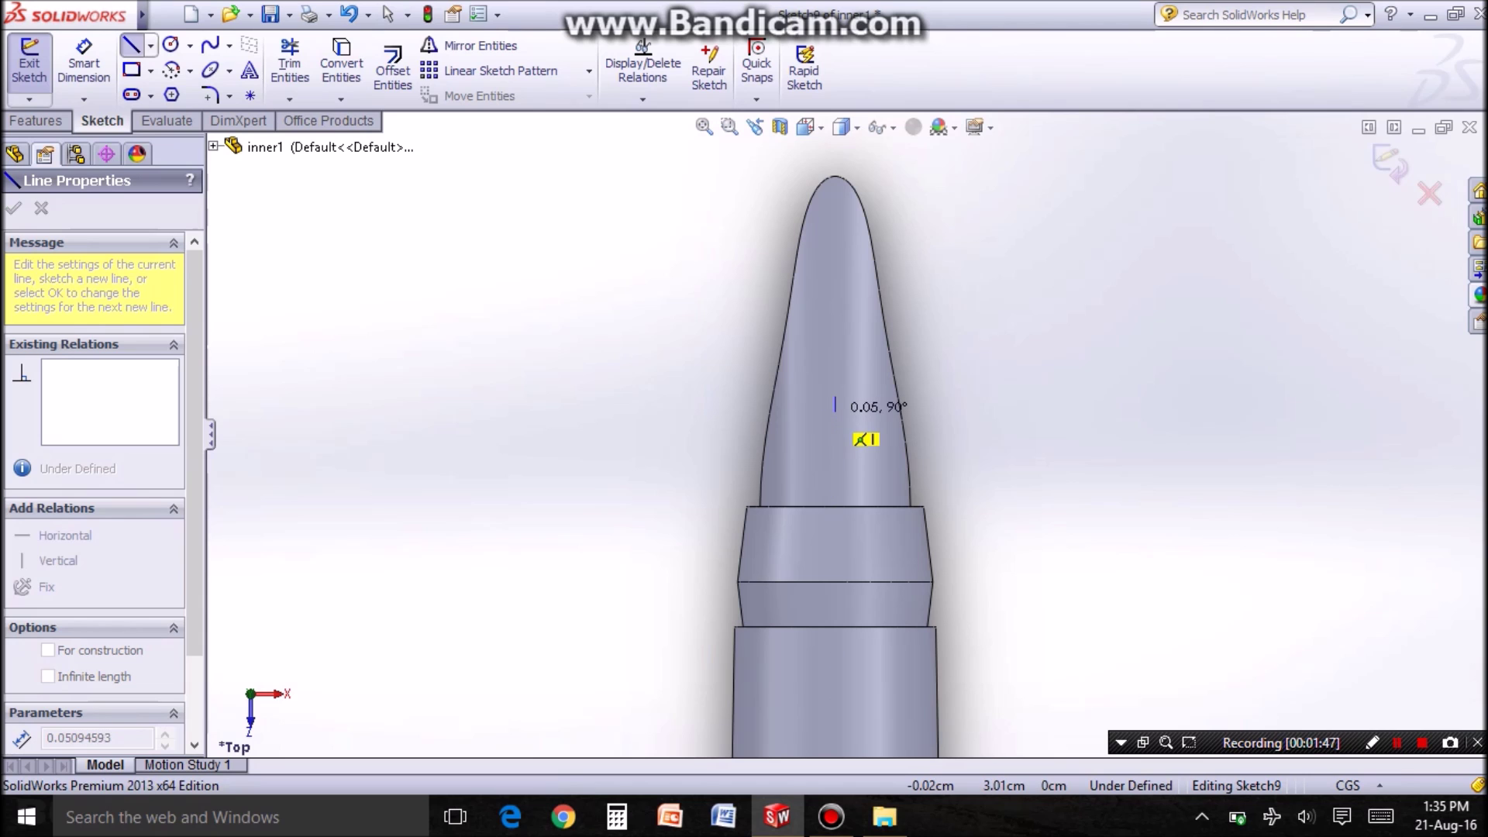
scroll(835, 401, "down", 5)
left_click(839, 404)
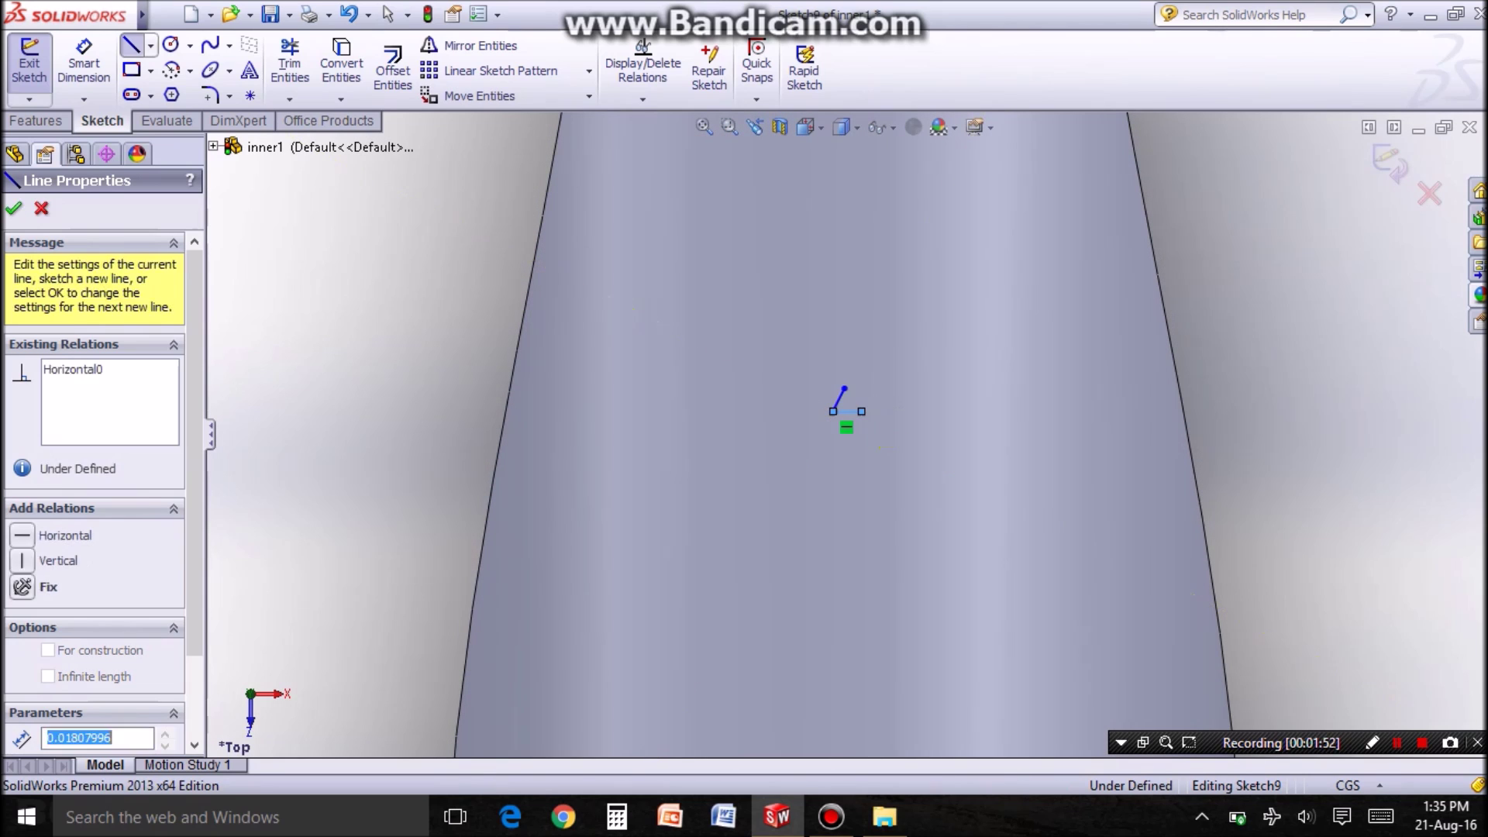
key("Escape")
scroll(852, 401, "down", 3)
scroll(798, 397, "down", 2)
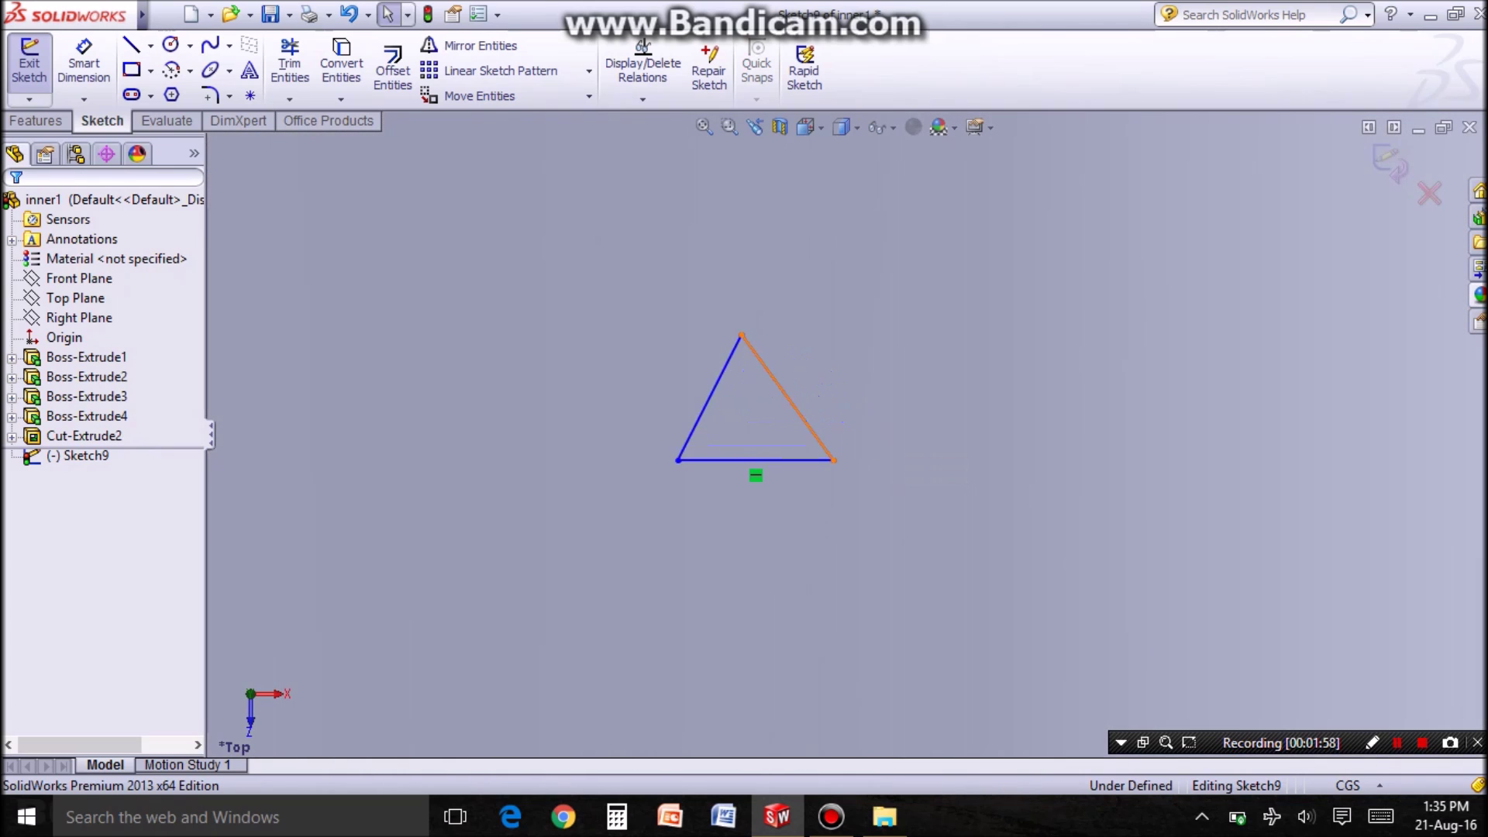
- Add a thin line from the triangle's top corner to the nib tip and begin the Extruded Cut
left_click(788, 398)
left_click(756, 462, "ctrl")
left_click(709, 398, "ctrl")
key("Escape")
scroll(798, 416, "up", 2)
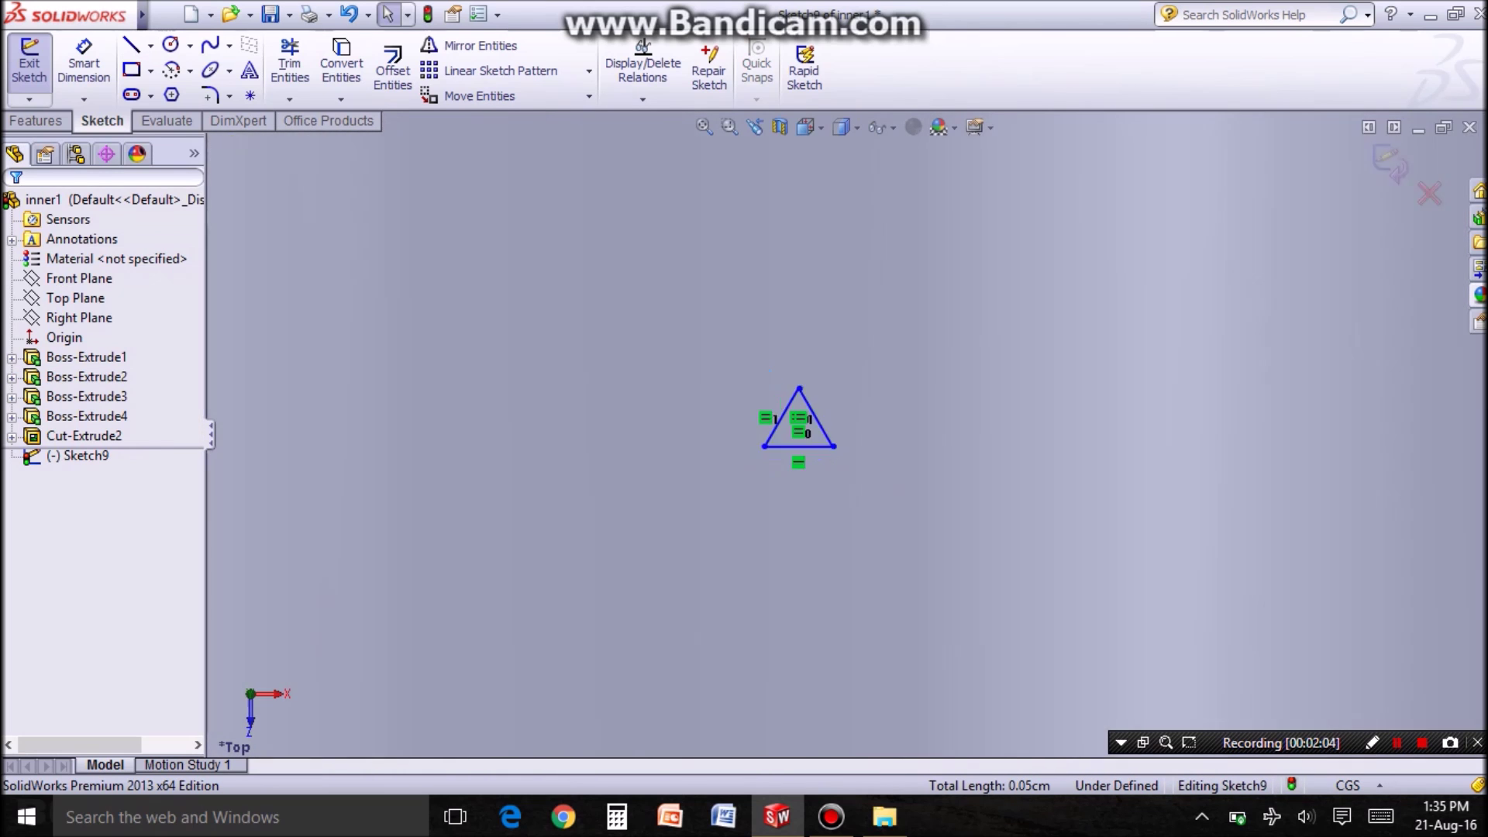
scroll(814, 442, "down", 3)
scroll(807, 584, "down", 2)
key("l")
scroll(855, 601, "down", 1)
scroll(854, 601, "down", 1)
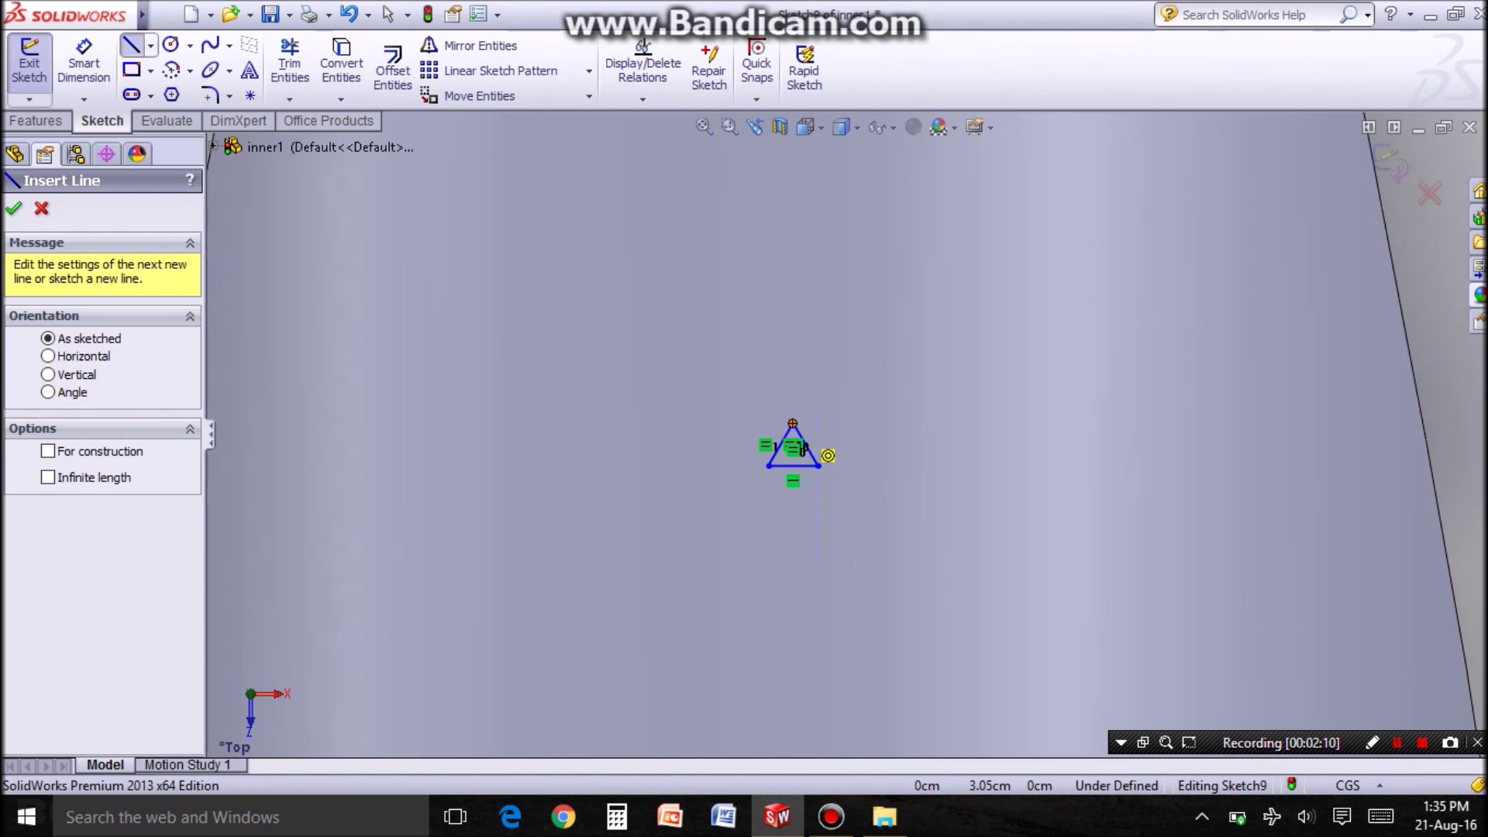
left_click(796, 428)
scroll(840, 432, "up", 3)
scroll(831, 465, "down", 3)
left_click(792, 513)
key("Escape")
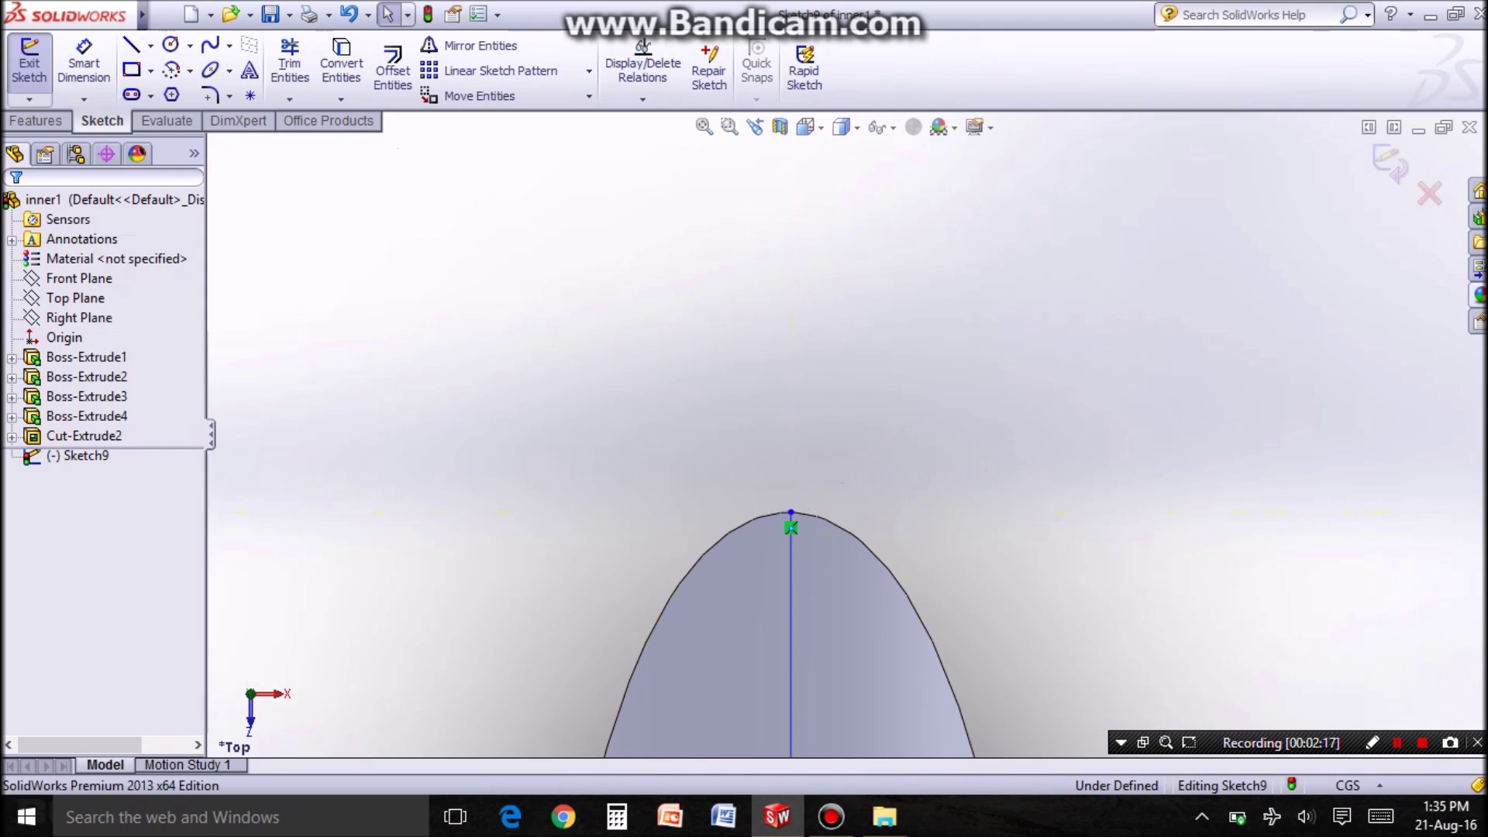
scroll(791, 513, "up", 2)
scroll(768, 523, "down", 2)
scroll(761, 523, "down", 2)
scroll(697, 582, "down", 3)
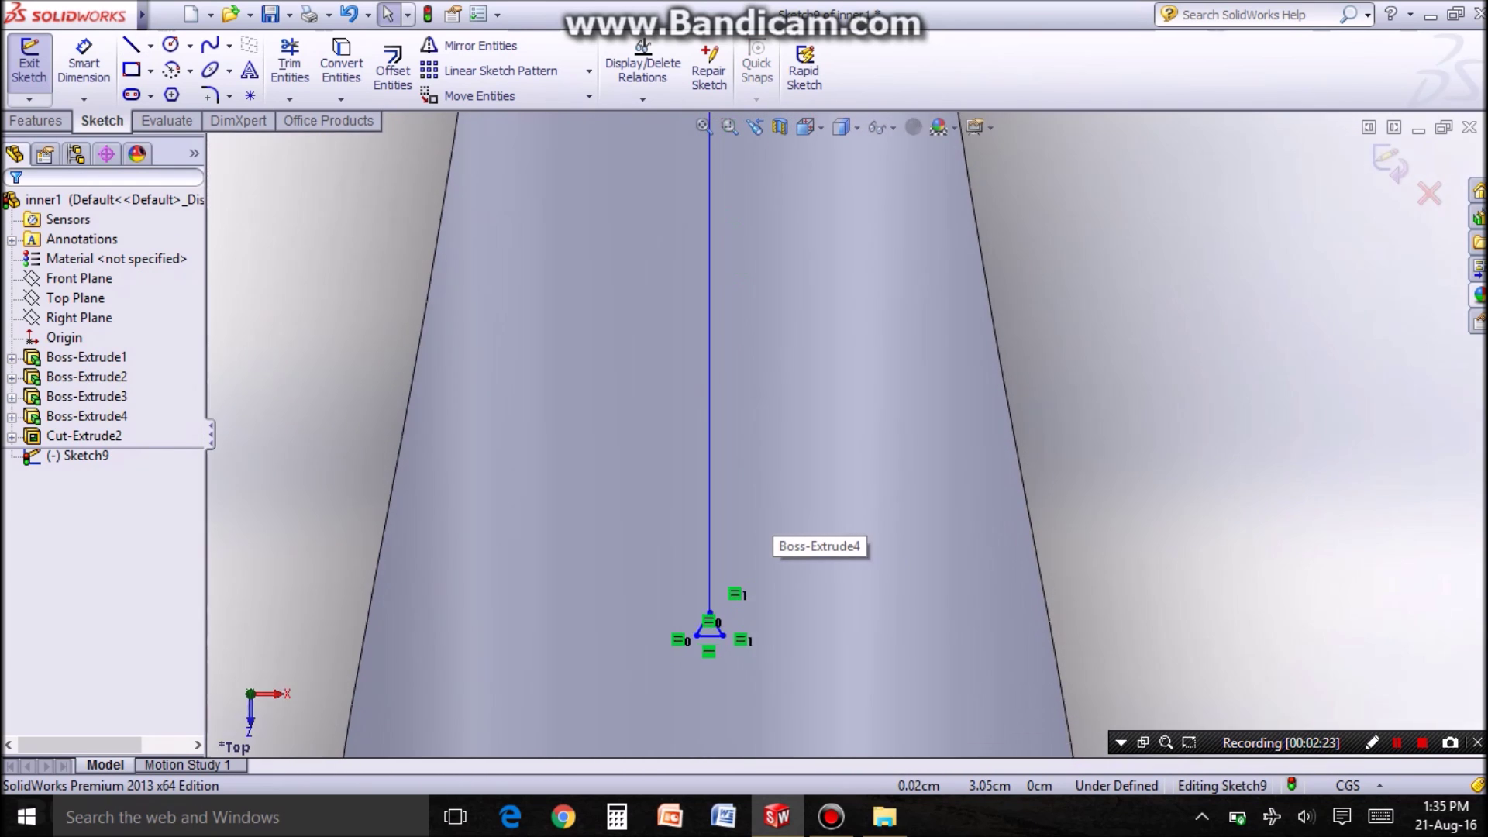
key("e")
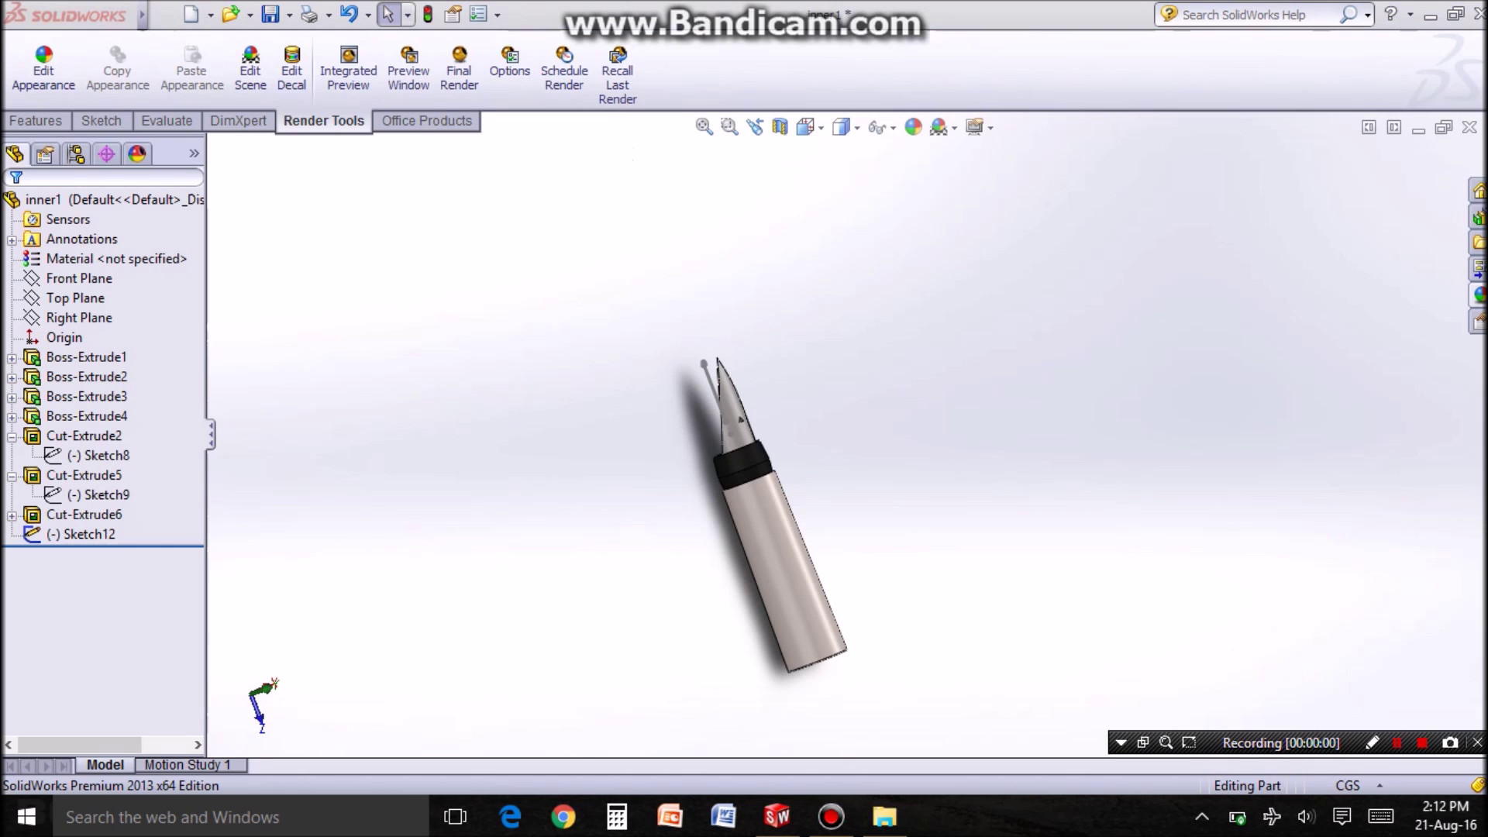
- Create a new assembly document (Ctrl+N, Assembly)
key("ctrl+n")
key("Return")
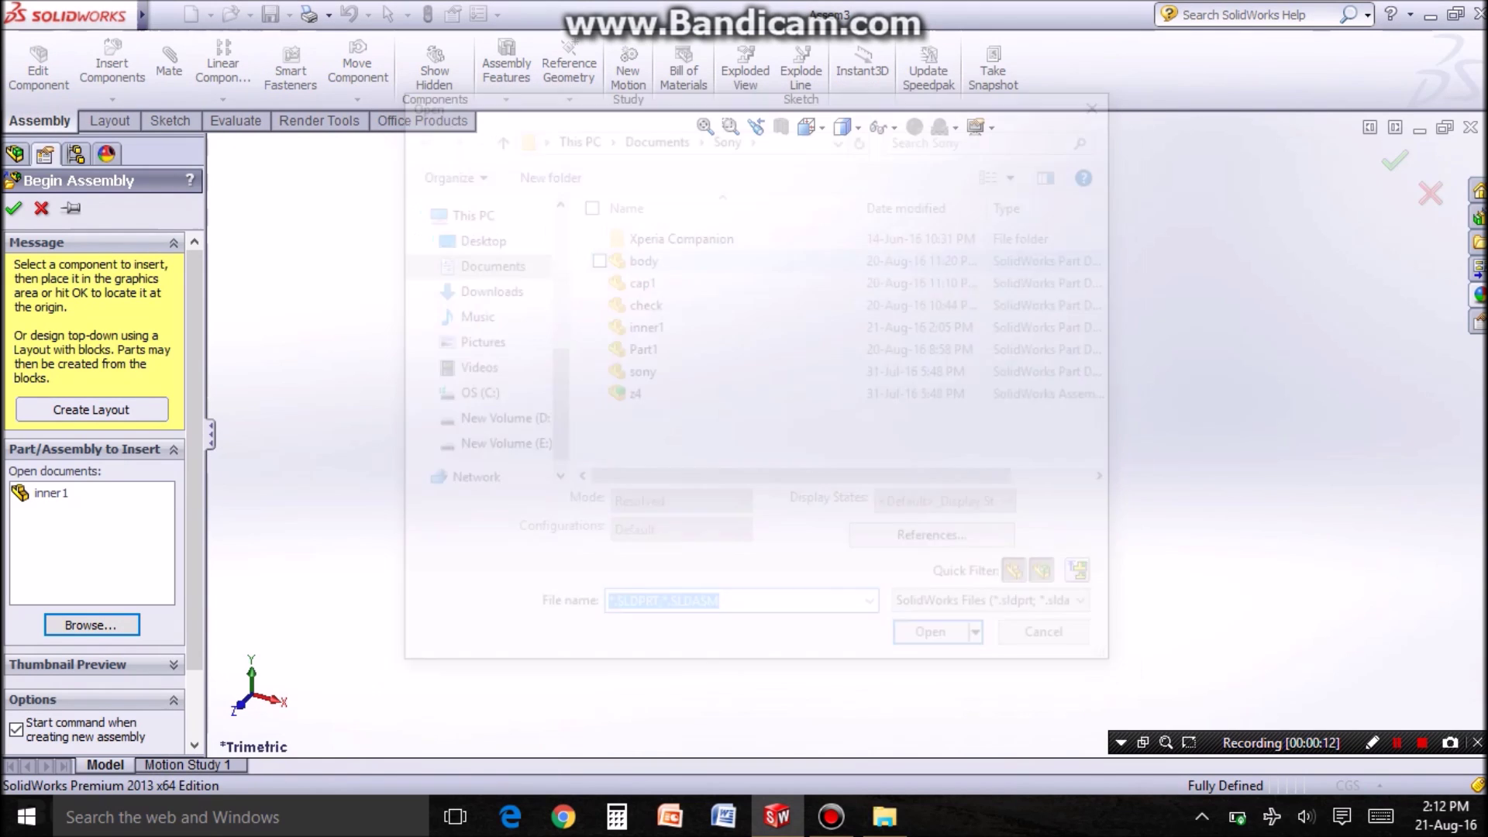
- Place the body part, then insert the inner1 nib section beside it
left_click(990, 296)
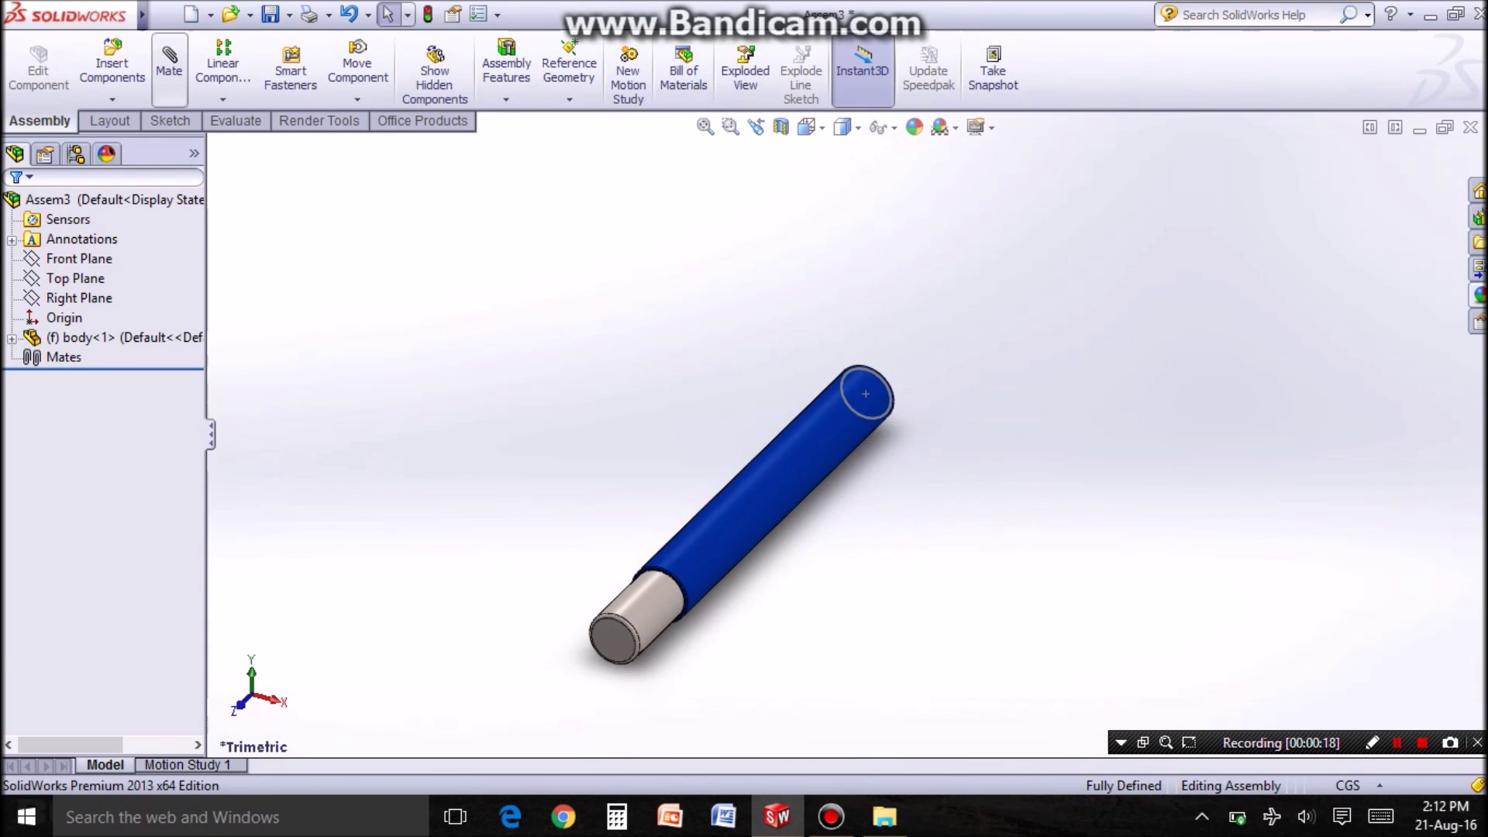
left_click(112, 70)
left_click(47, 459)
left_click(989, 273)
key("space")
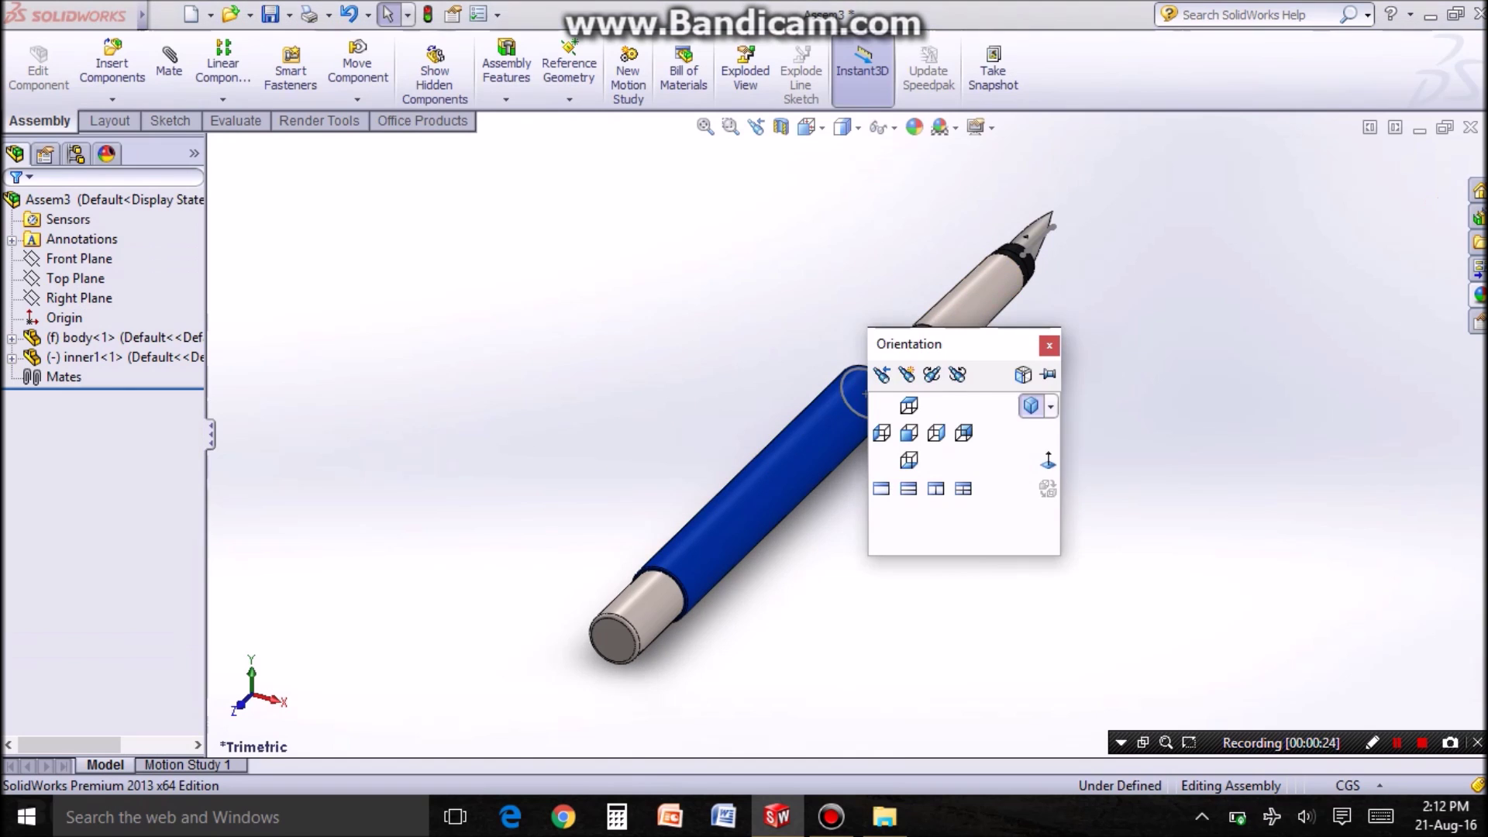
left_click(909, 405)
- Mate the nib section's round face concentric with the body's round face
left_click(168, 70)
left_click(881, 291)
left_click(815, 466)
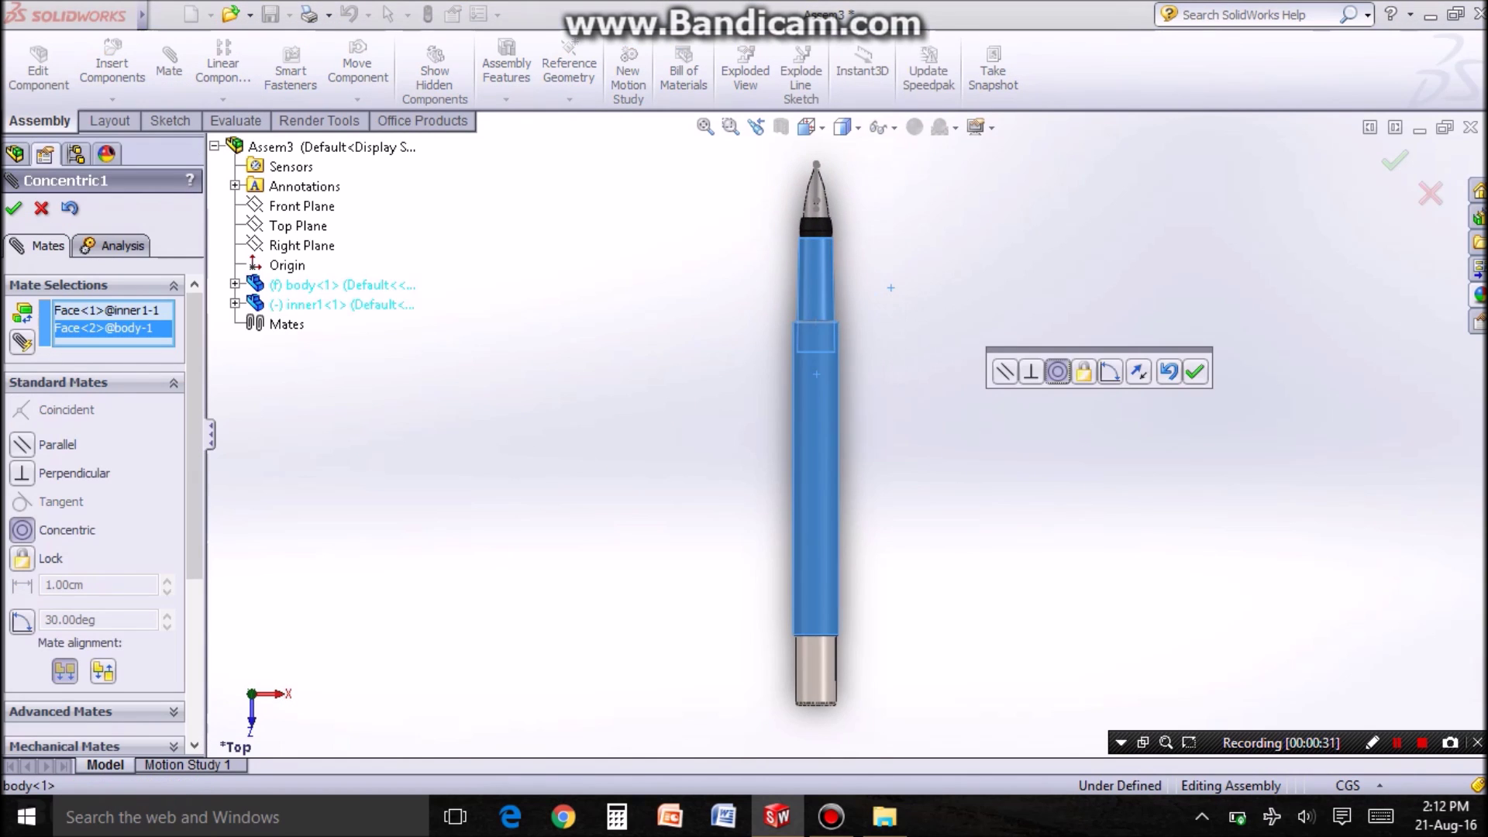
left_click(1186, 373)
key("Escape")
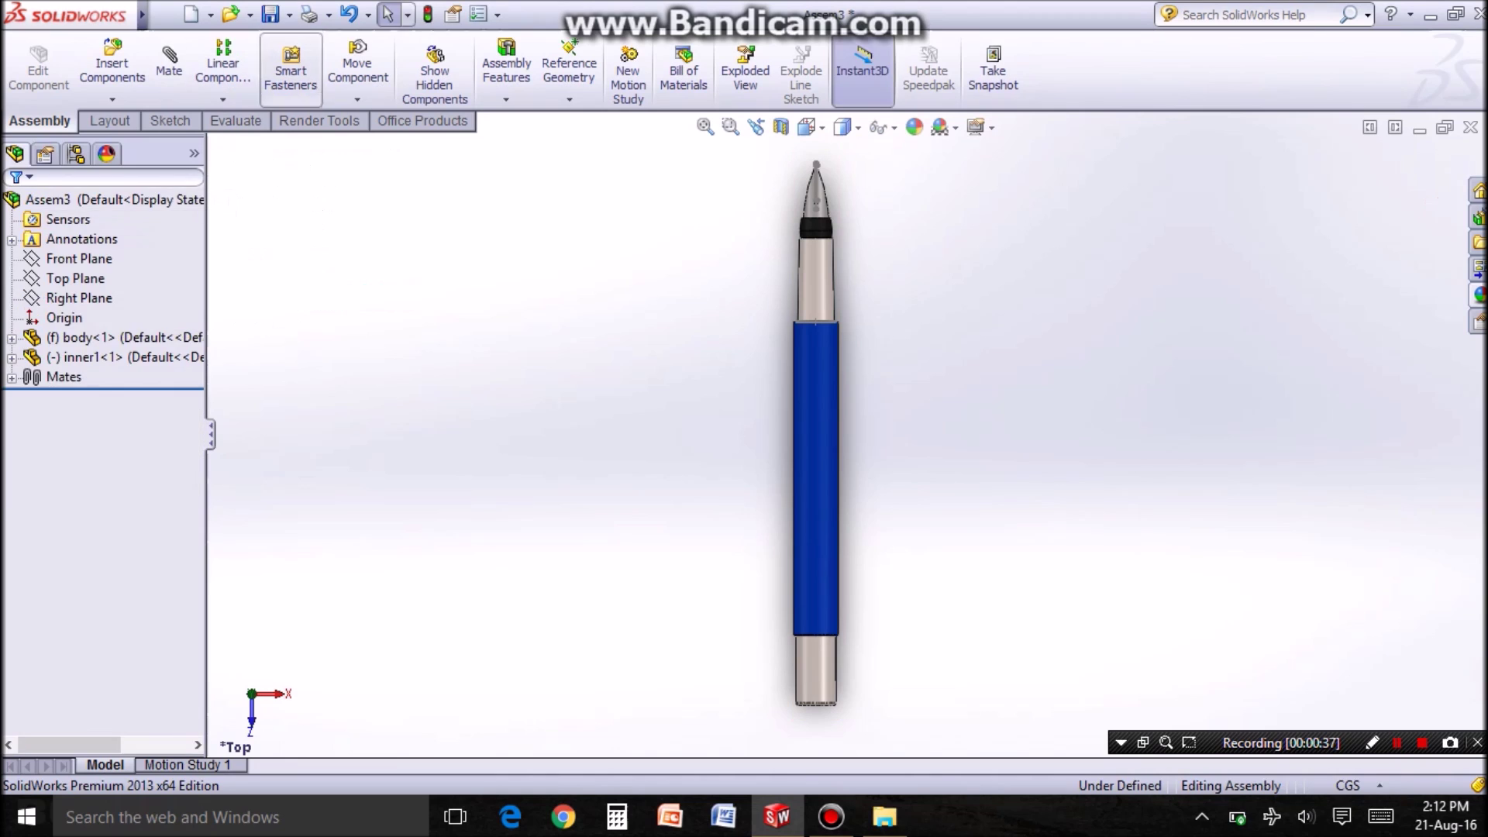
- Move the nib component along the assembly XYZ axes into place, then start inserting another part
left_click(357, 69)
left_click(113, 303)
left_click(82, 332)
scroll(814, 327, "down", 3)
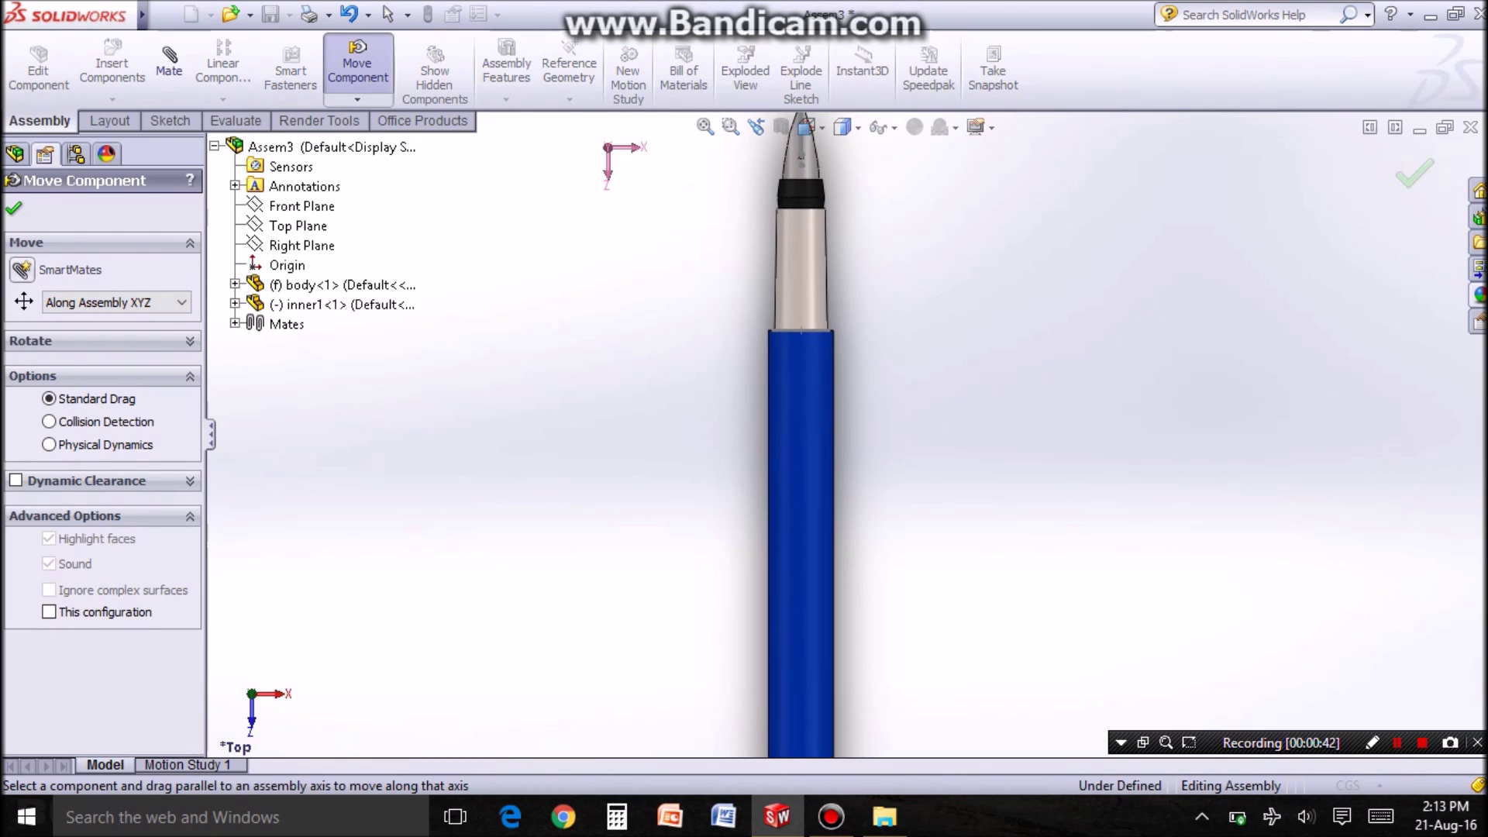
scroll(835, 339, "down", 3)
scroll(836, 269, "down", 3)
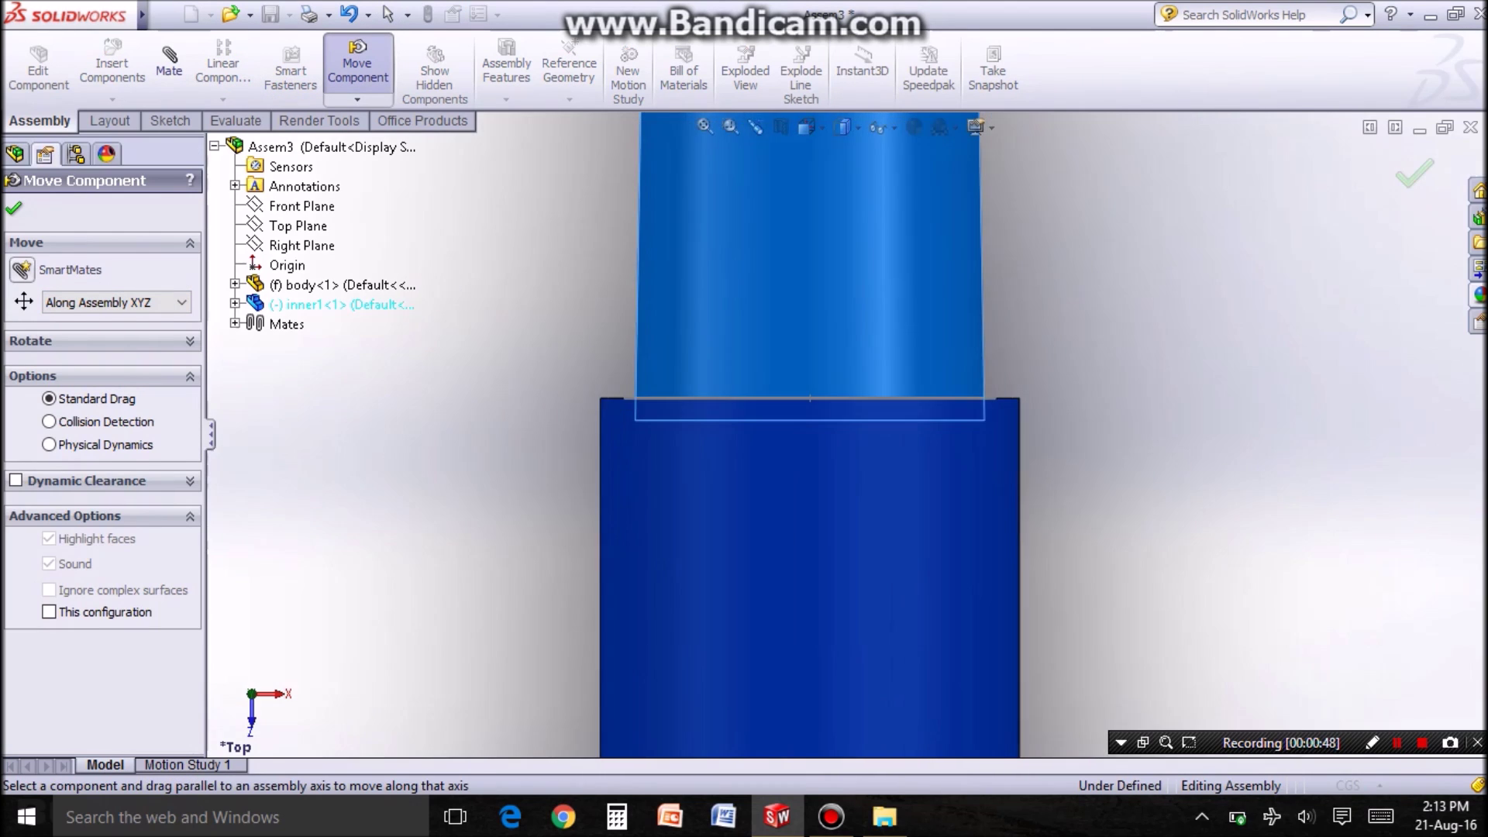
key("Escape")
scroll(830, 317, "up", 5)
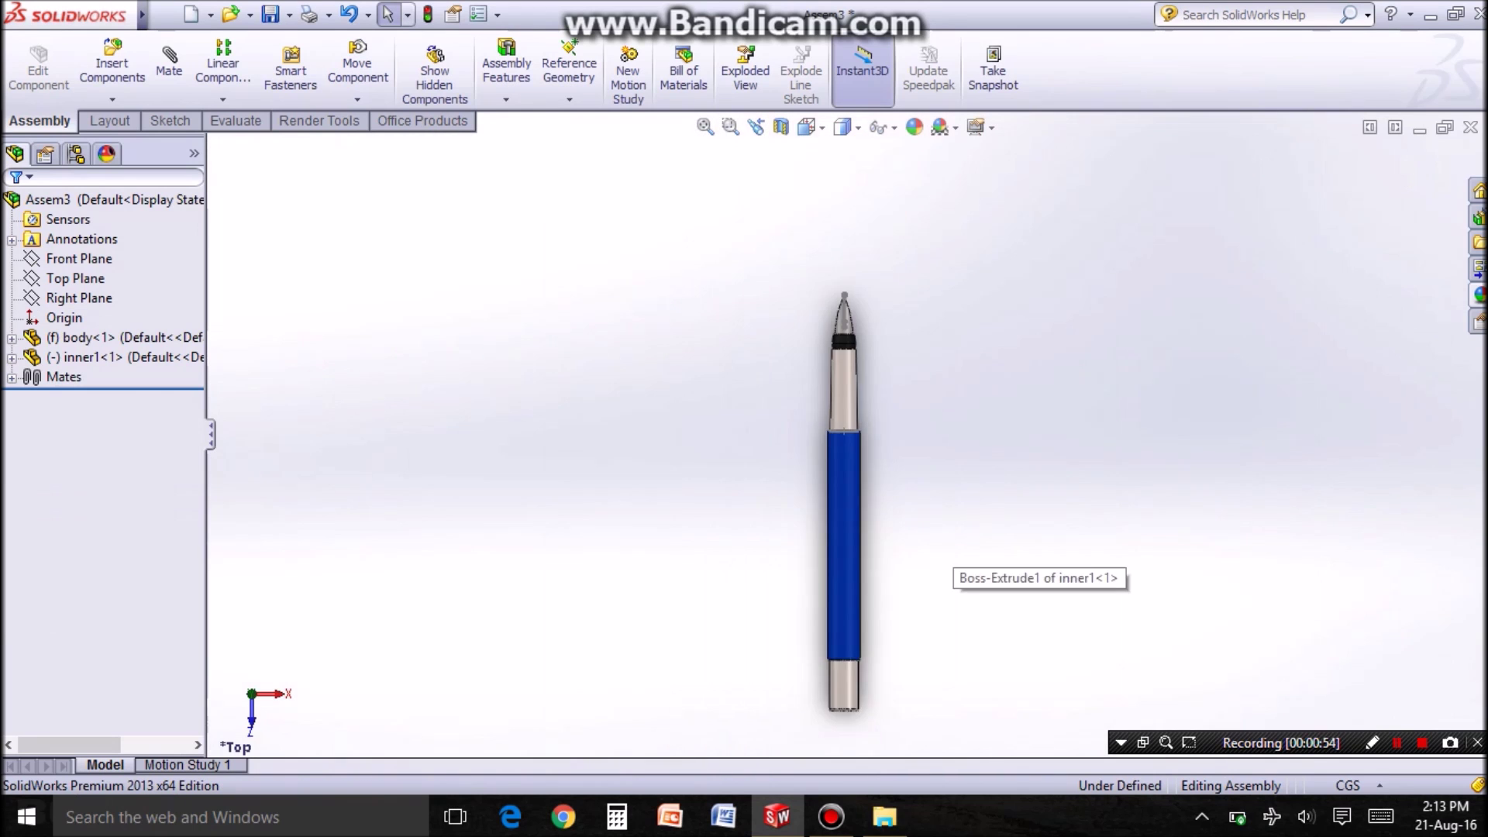
scroll(849, 349, "down", 2)
scroll(843, 326, "down", 2)
scroll(830, 312, "down", 2)
right_click(830, 311)
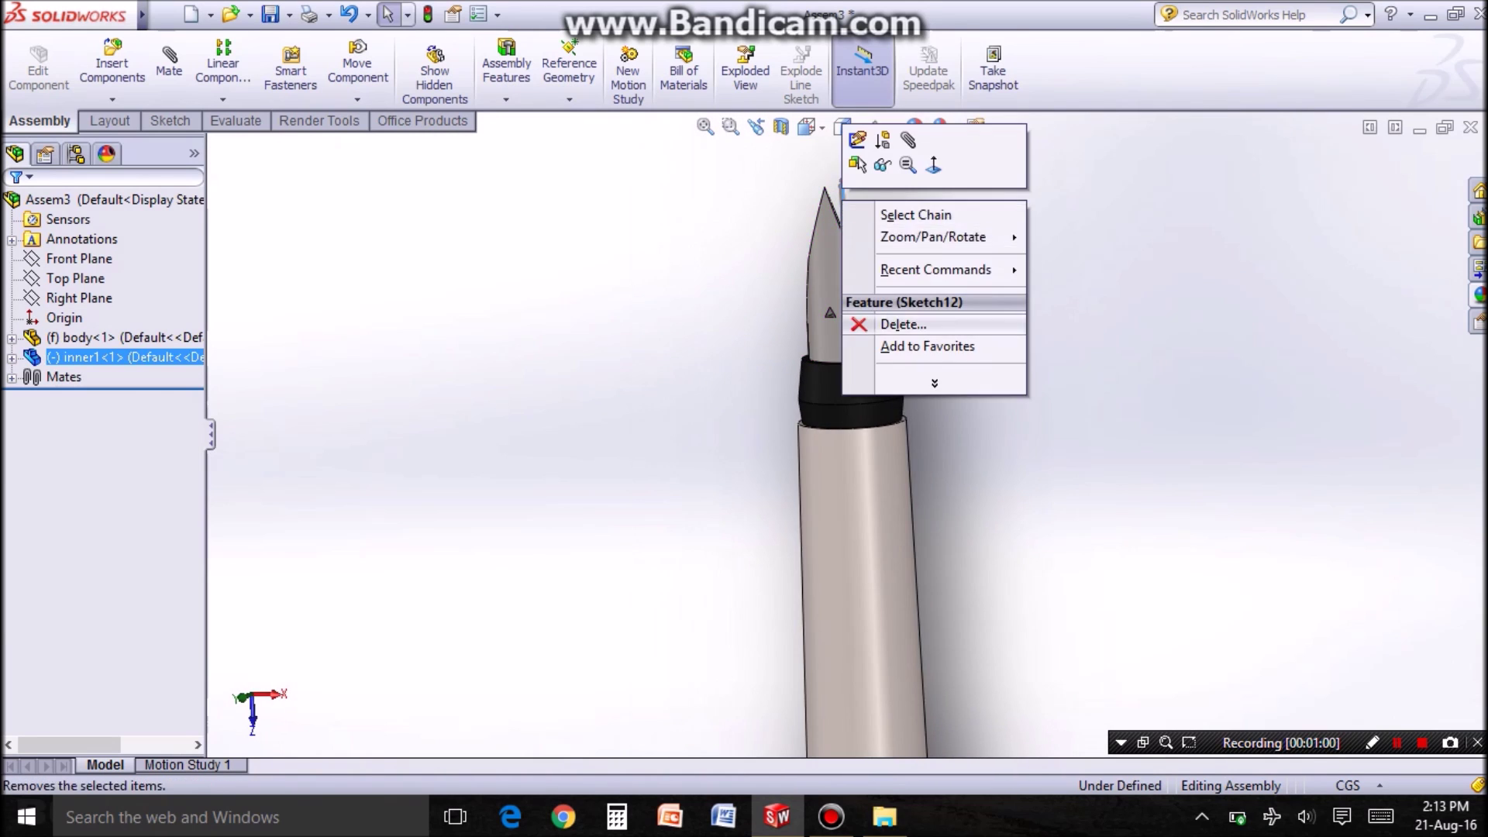
scroll(846, 448, "up", 5)
left_click(112, 65)
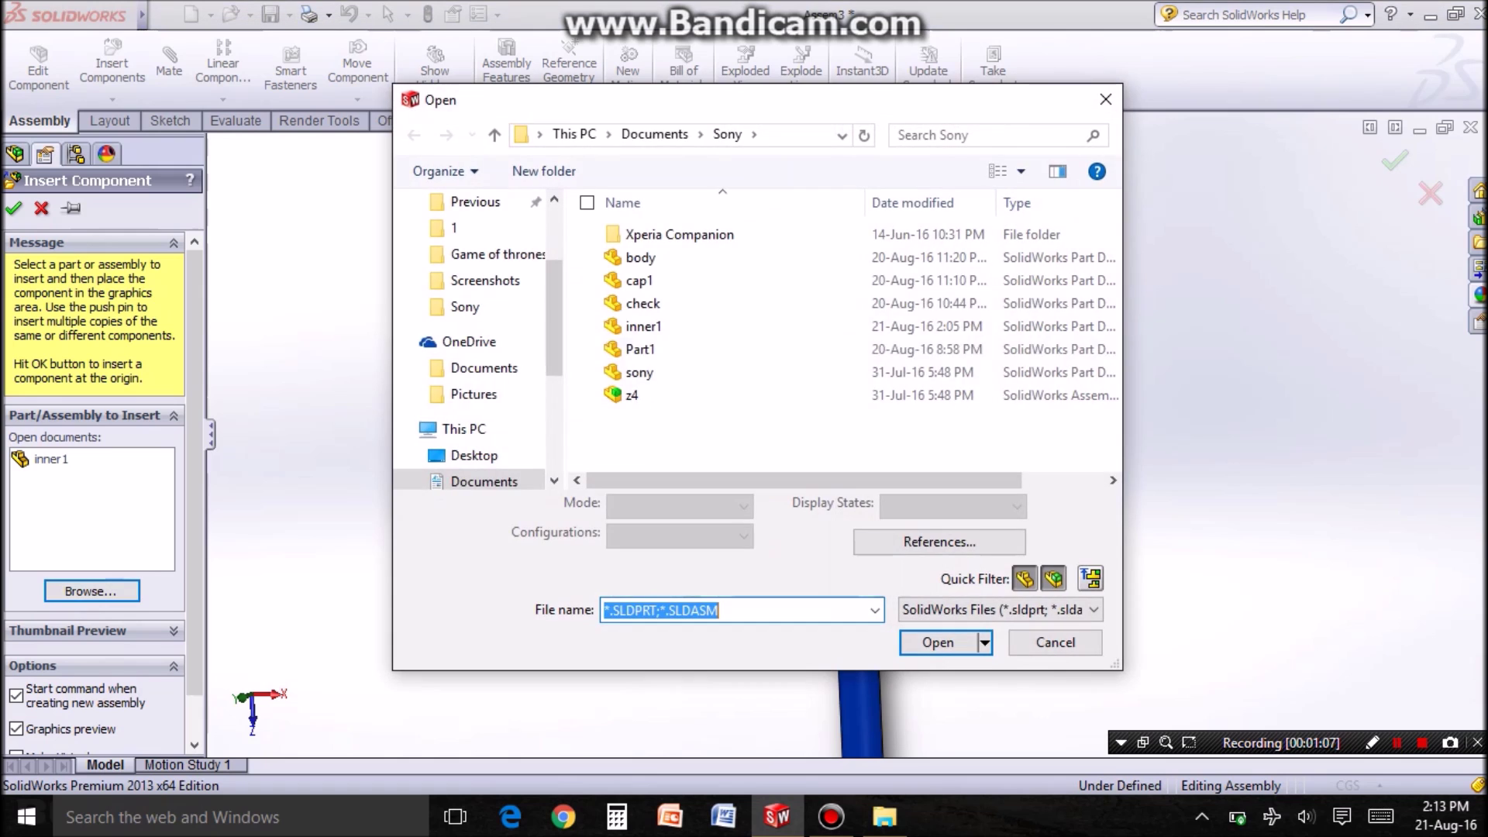
- Insert cap1 and the Part1 clip, placing them beside the assembled pen
double_click(634, 280)
left_click(745, 569)
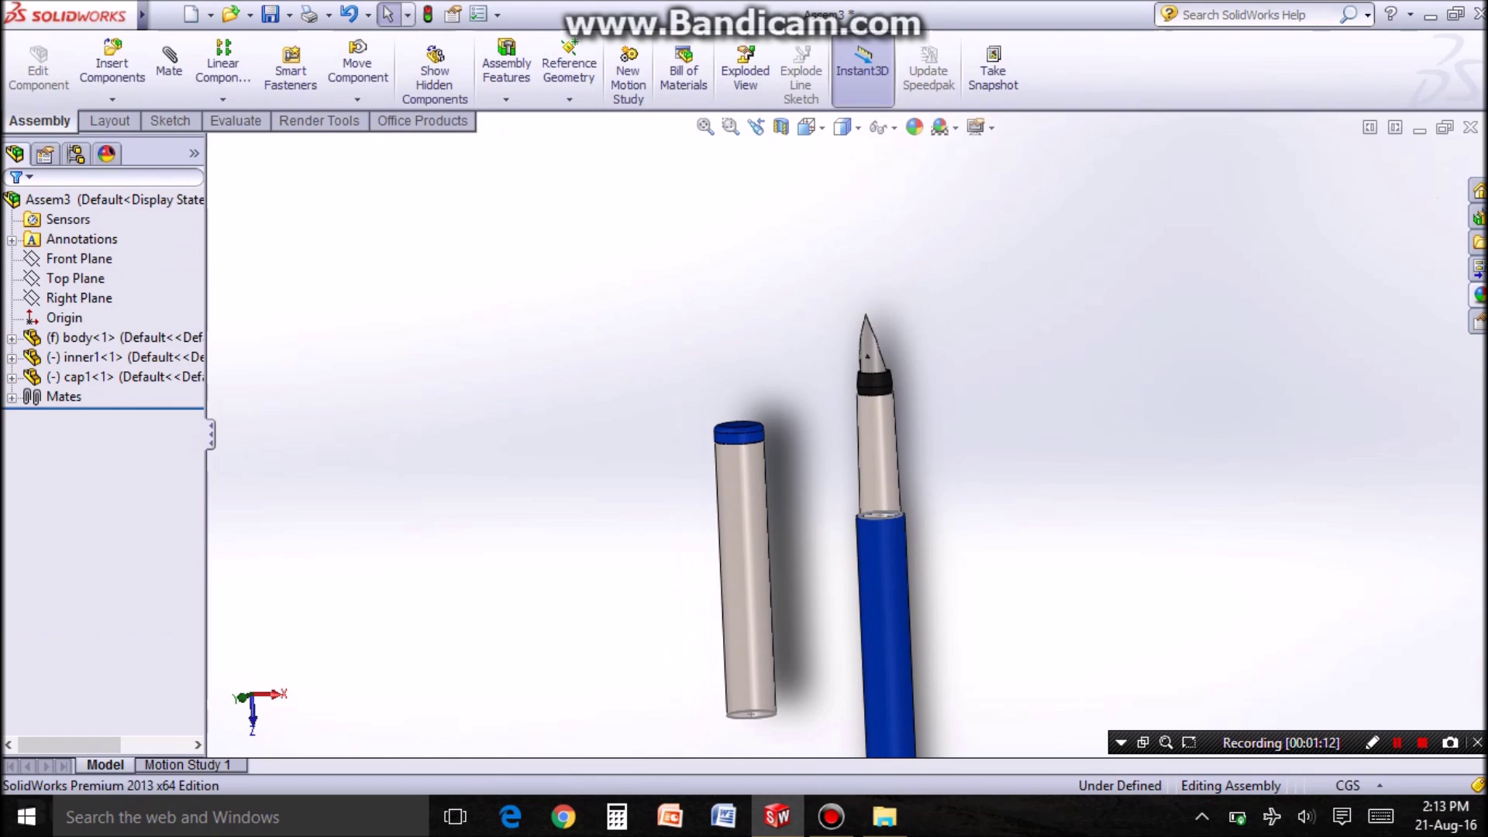
left_click(112, 64)
double_click(644, 328)
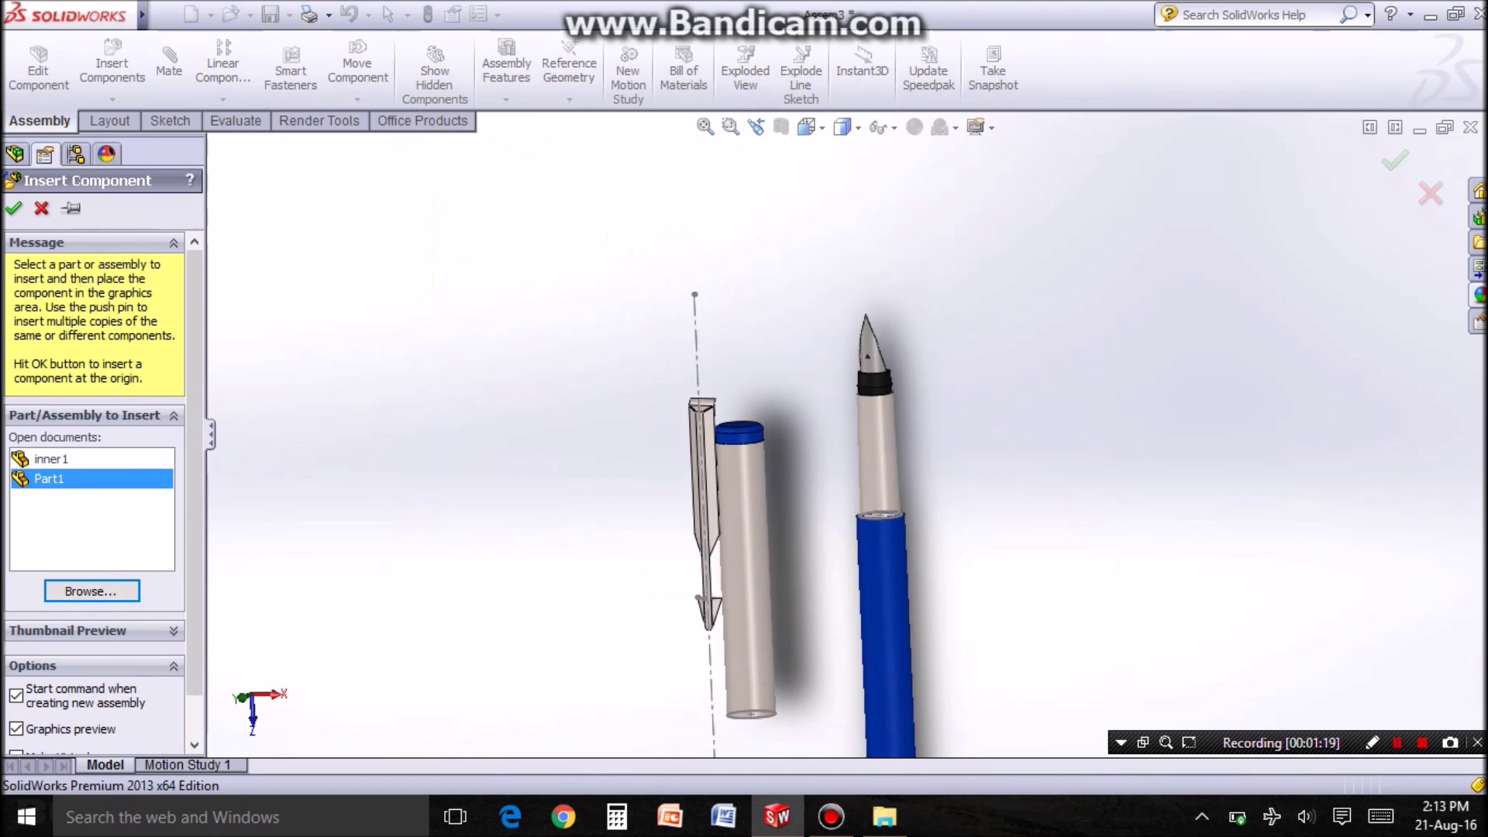
left_click(733, 466)
key("space")
left_click(1040, 583)
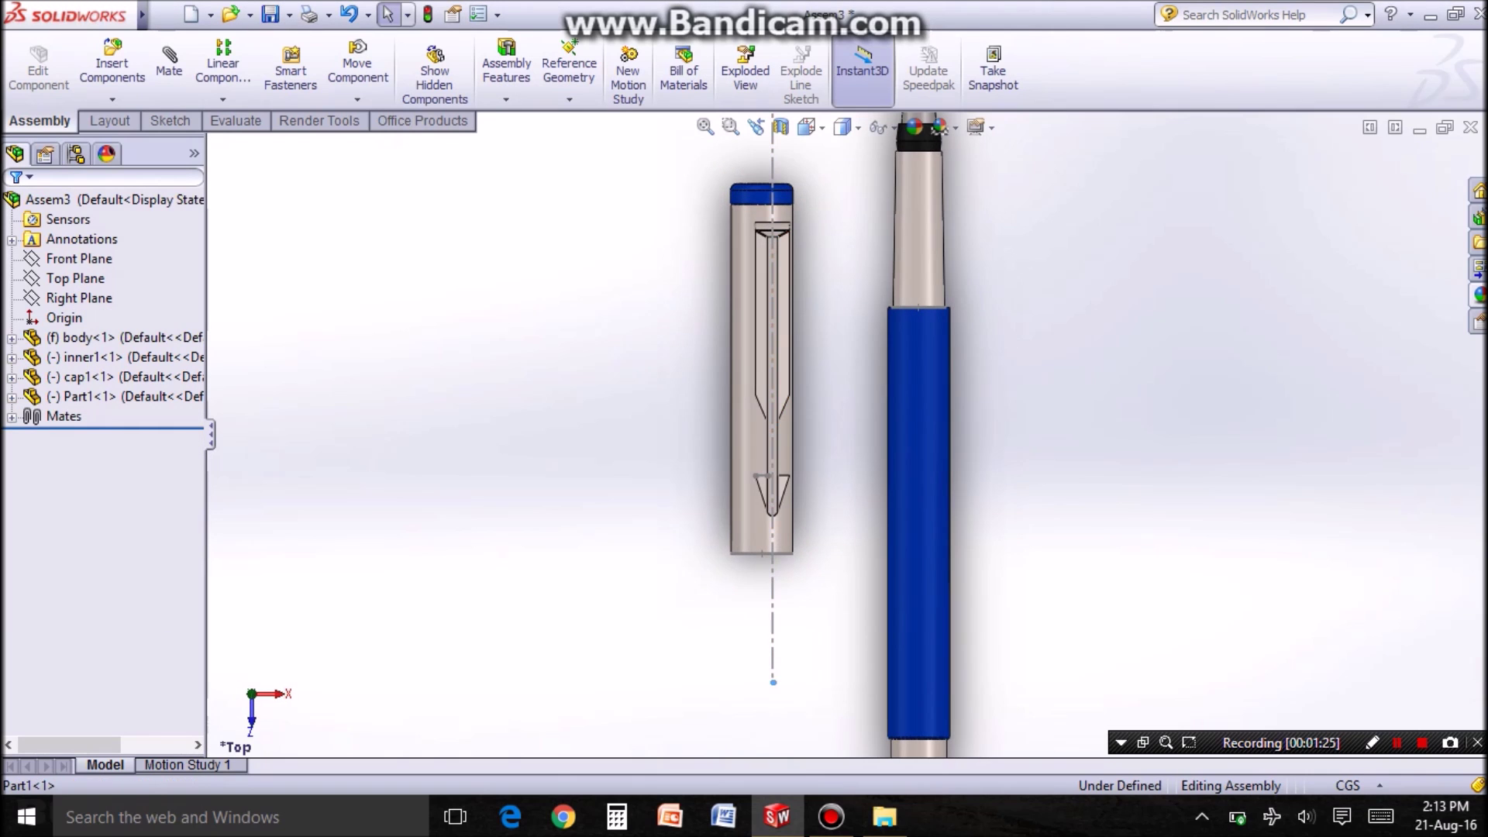
- Move the cap into line with the clip and slide it down toward the pen
left_click(122, 377)
left_click_drag(769, 368, 771, 373)
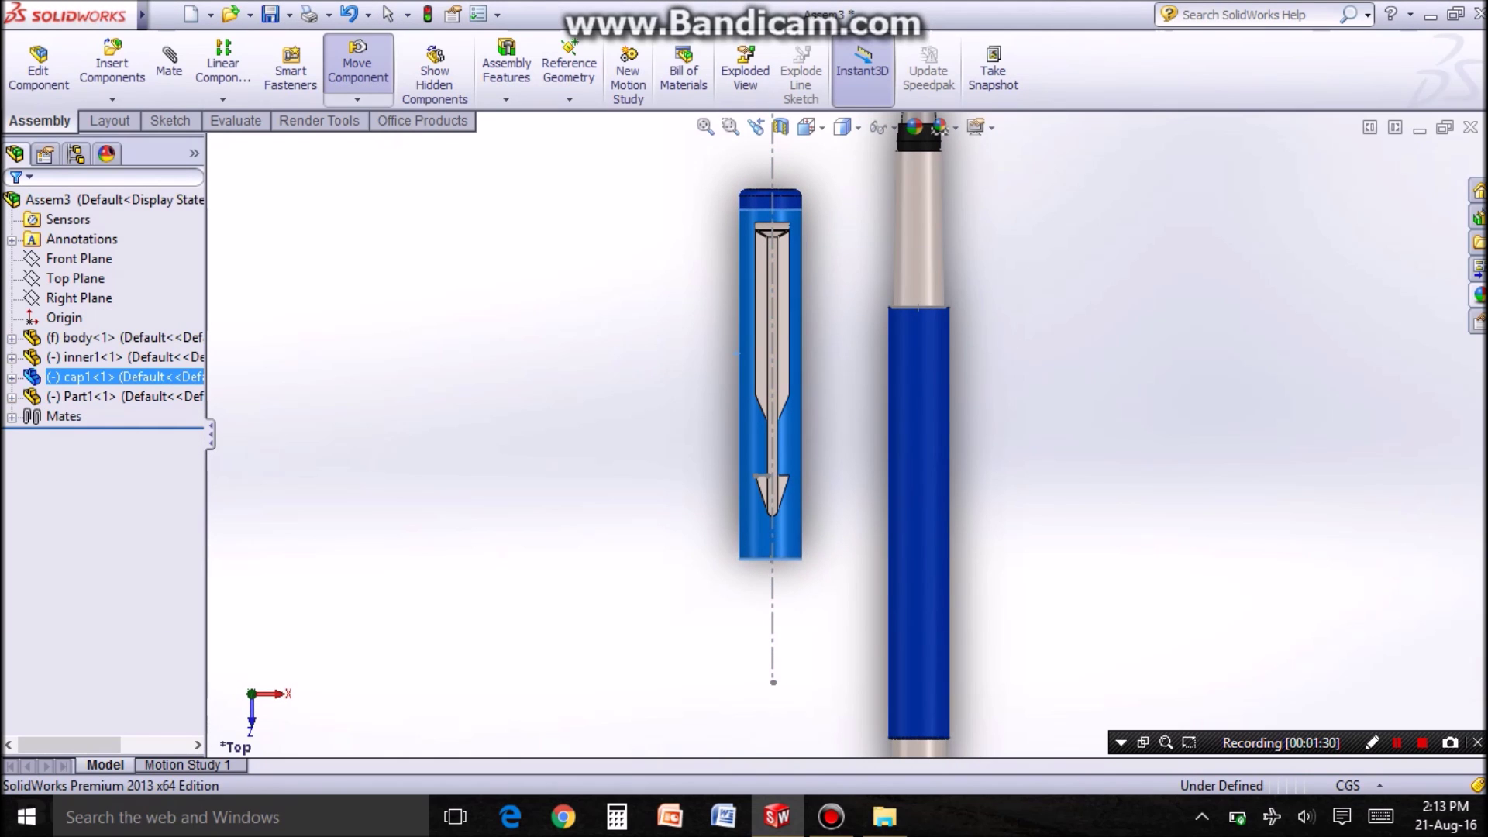
key("Escape")
key("space")
left_click(990, 448)
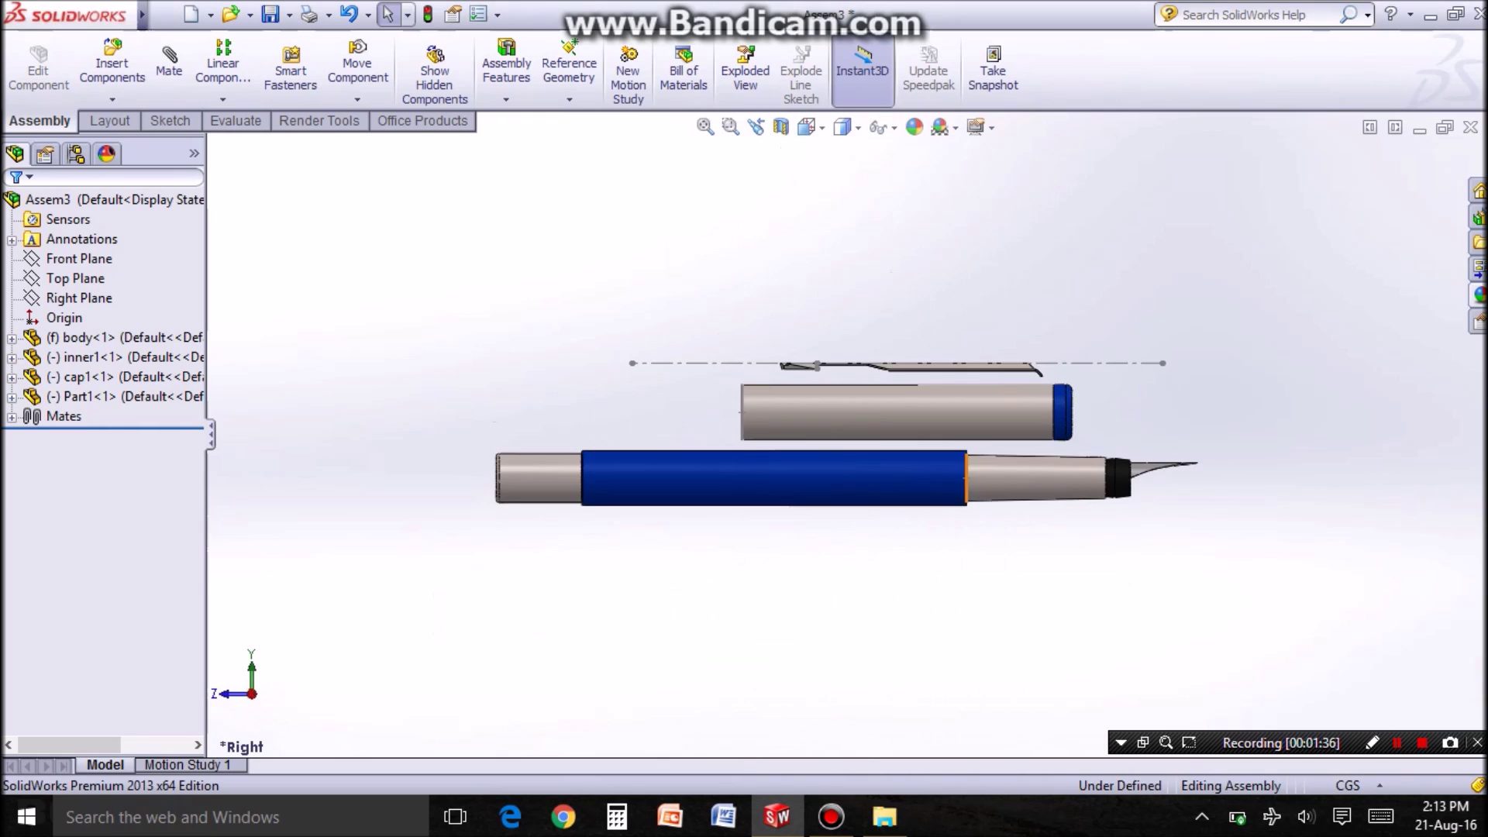
key("ctrl+3")
left_click_drag(756, 410, 839, 477)
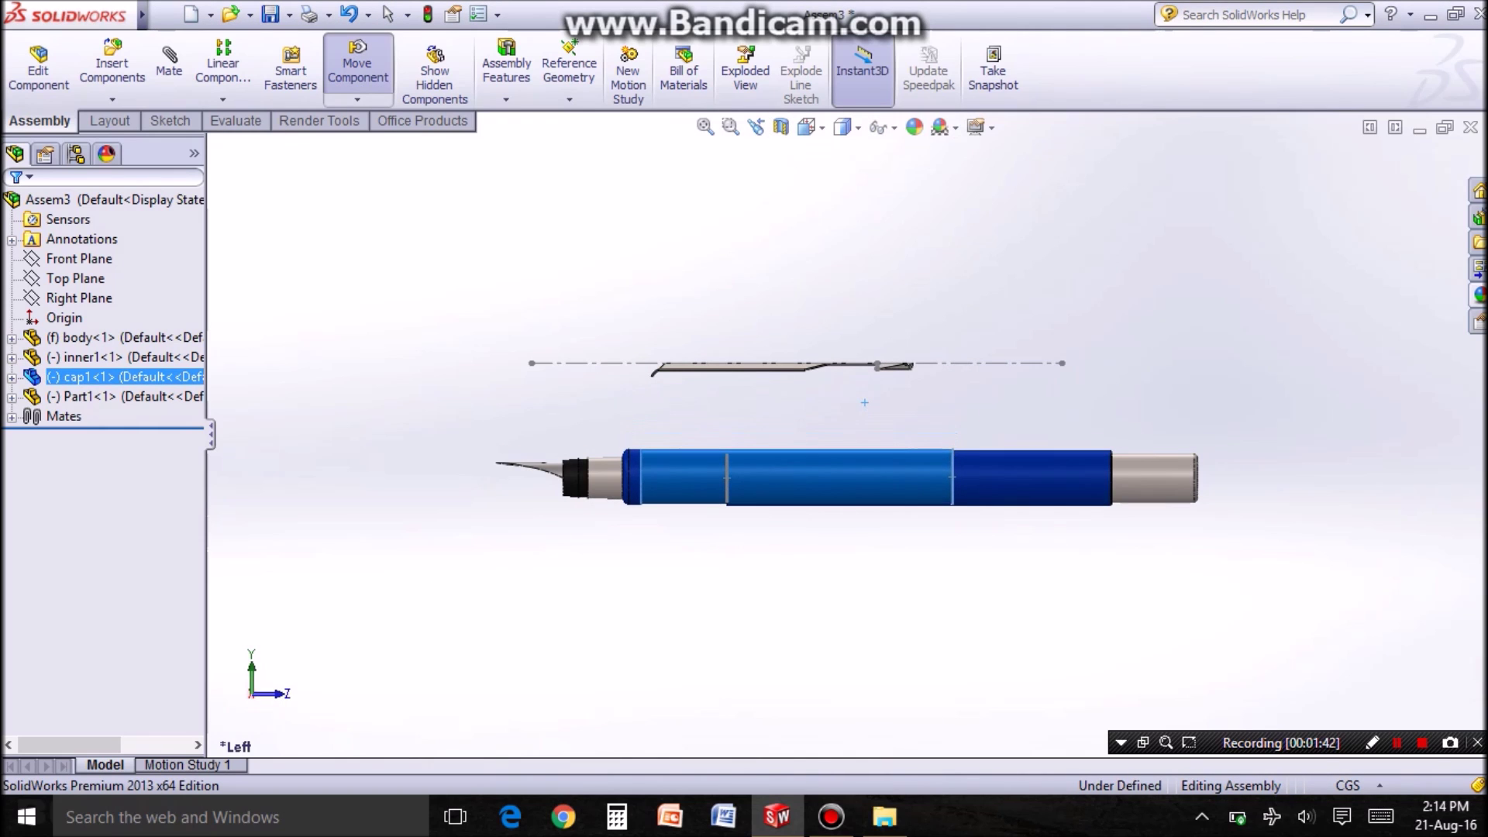
- Delete the leftover sketch line and lower the clip onto the top of the cap
left_click(837, 363)
right_click(949, 286)
left_click(985, 459)
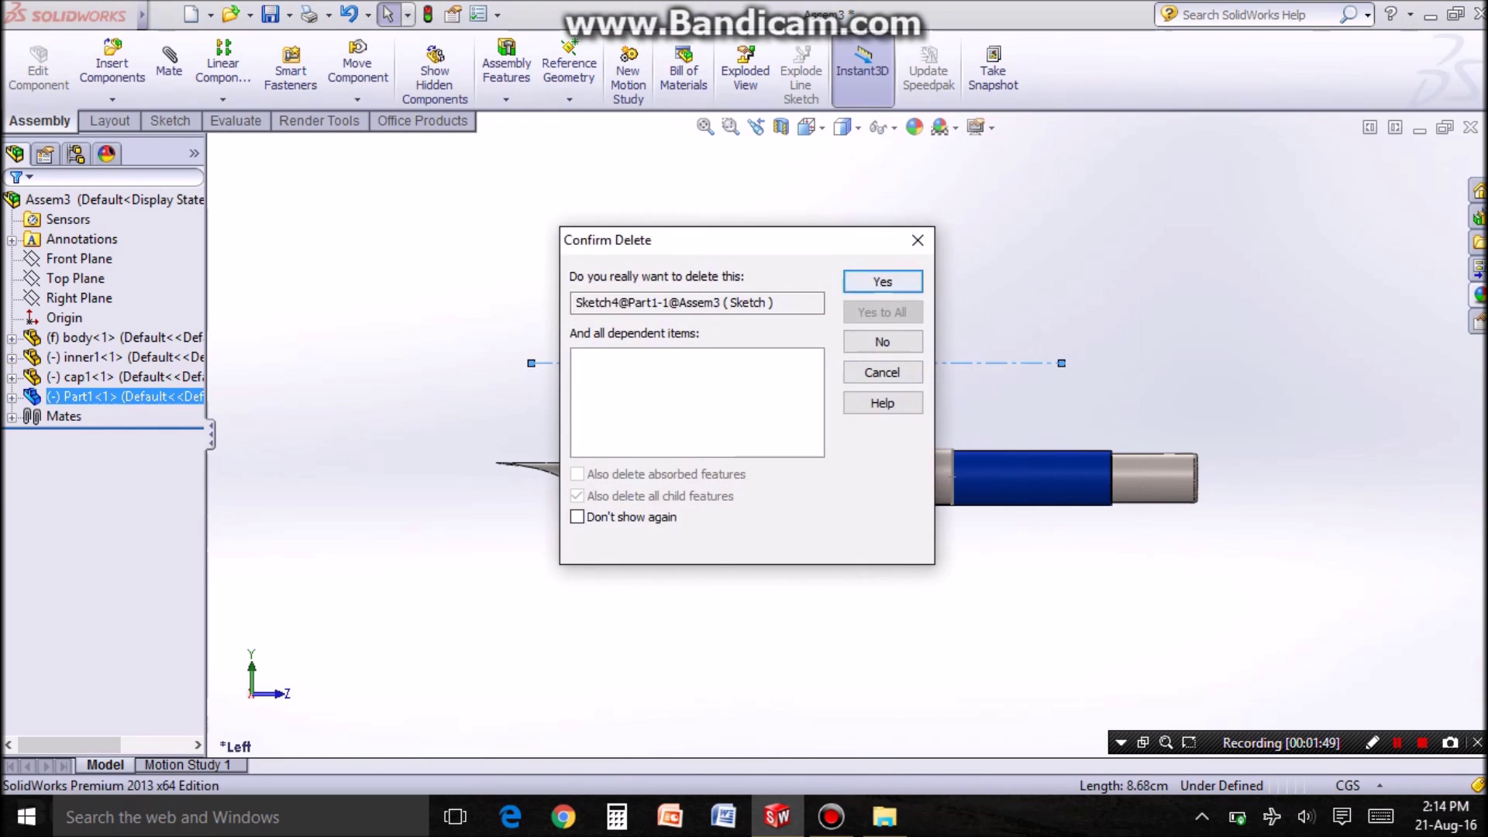
left_click(881, 283)
left_click_drag(782, 365, 781, 470)
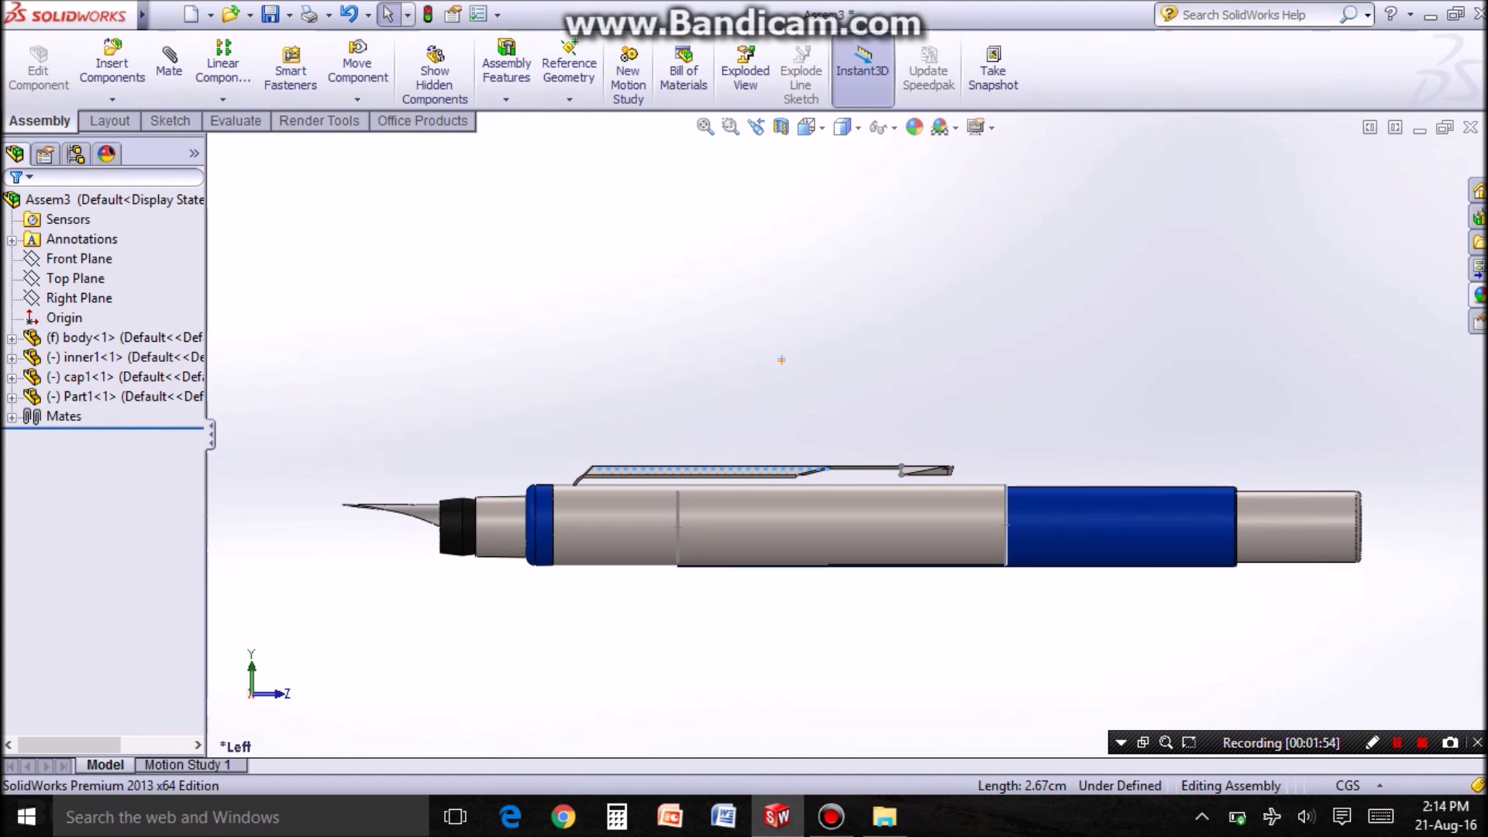
key("space")
key("ctrl+5")
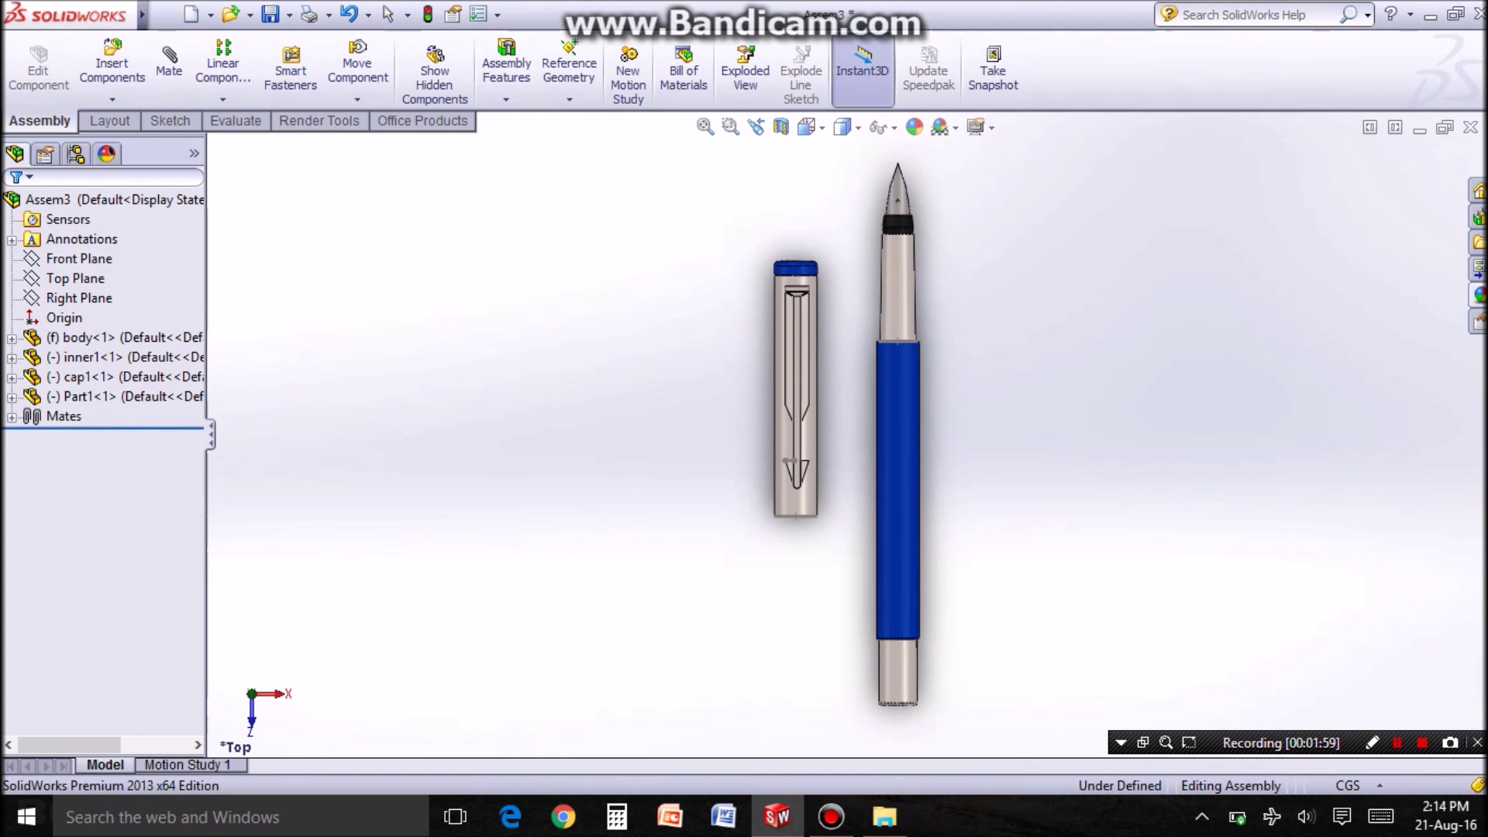
mouse_move(837, 442)
middle_mouse_down()
mouse_move(907, 384)
mouse_move(855, 430)
middle_mouse_up()
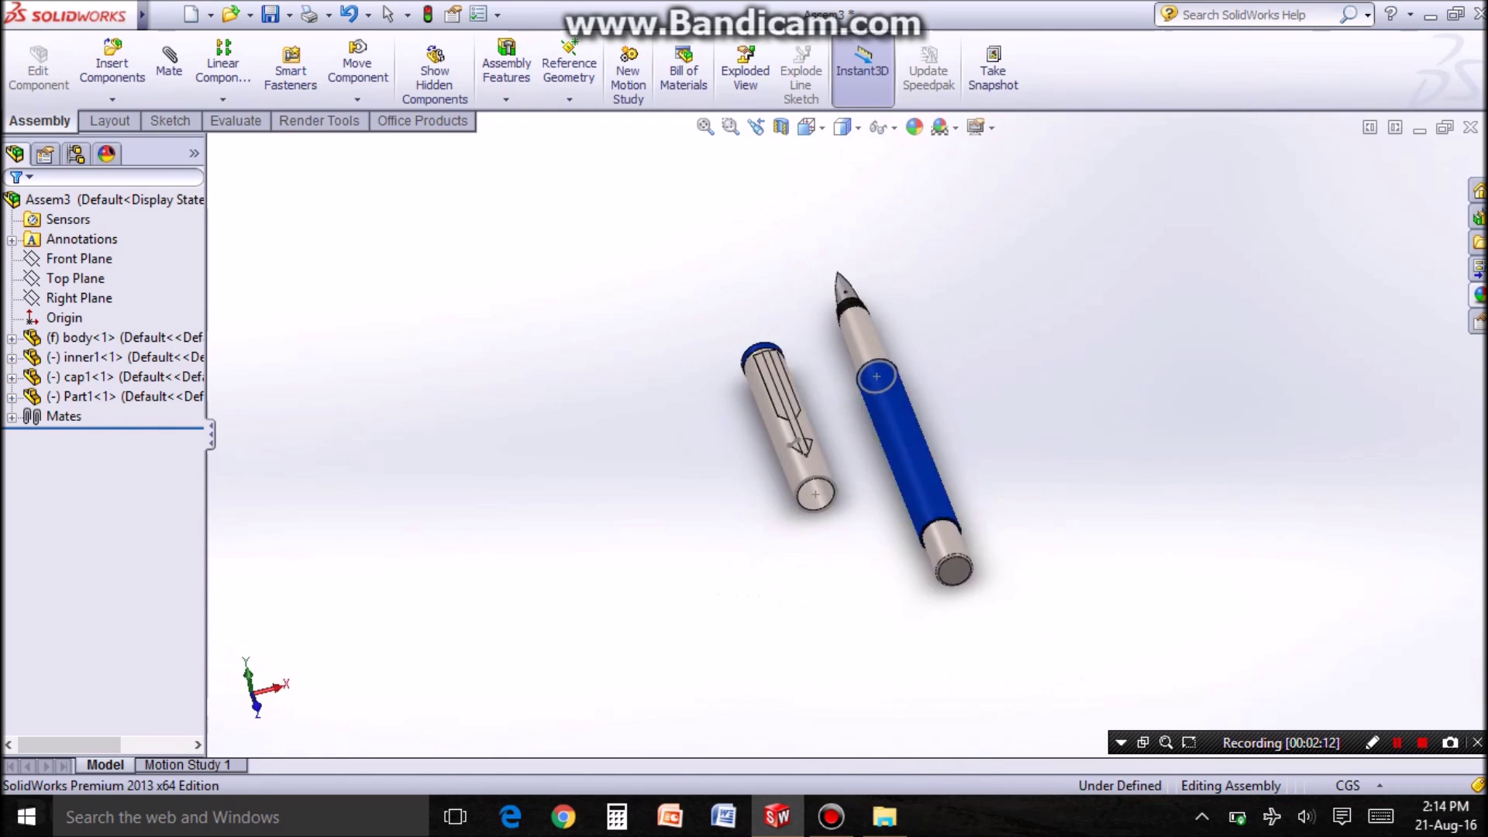
- Tilt the pen into a 3-D view and launch a PhotoView 360 Final Render
middle_click_drag(878, 376, 860, 395)
left_click(318, 120)
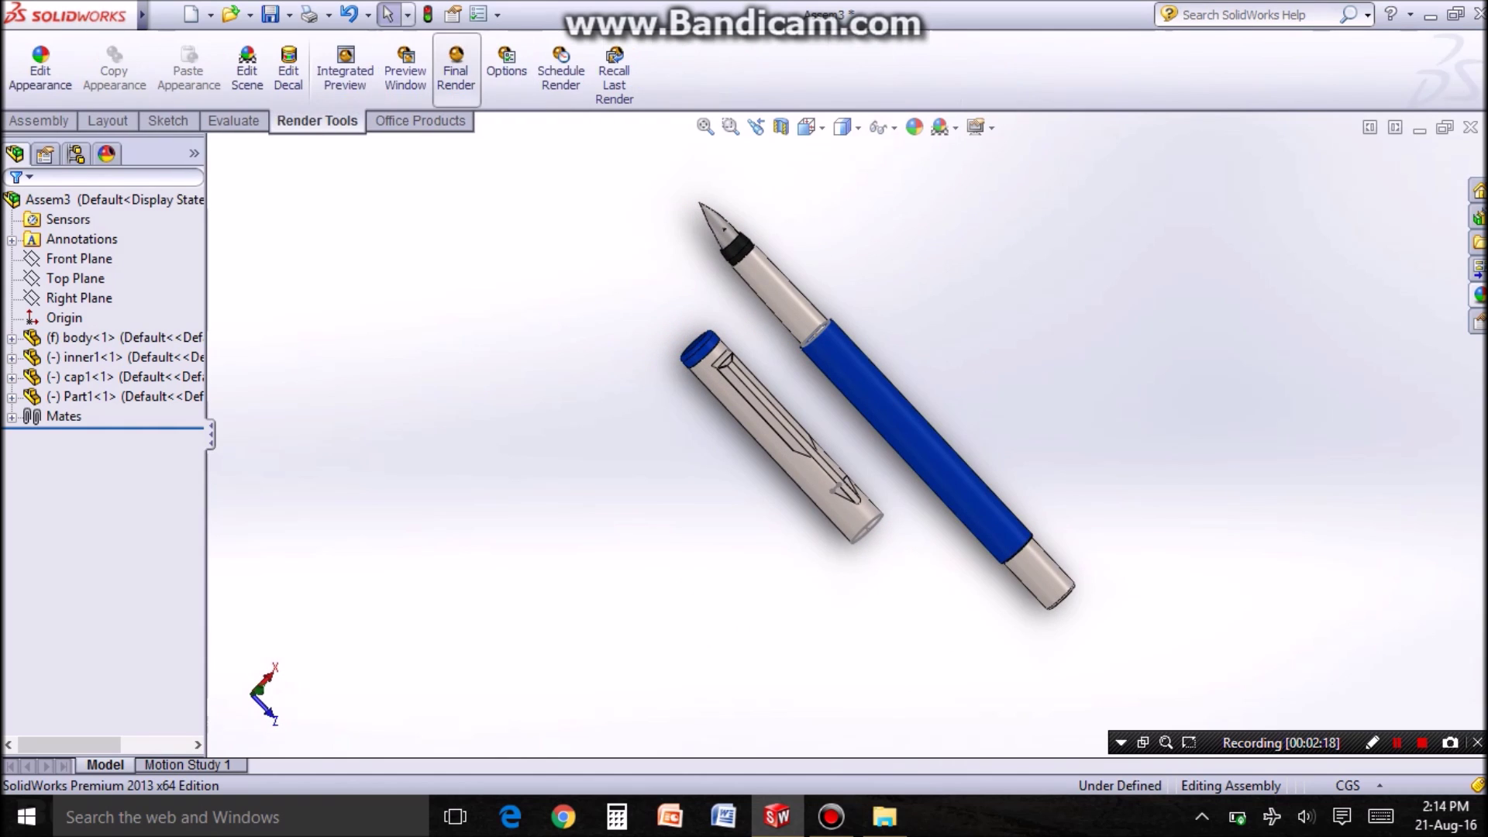
left_click(455, 71)
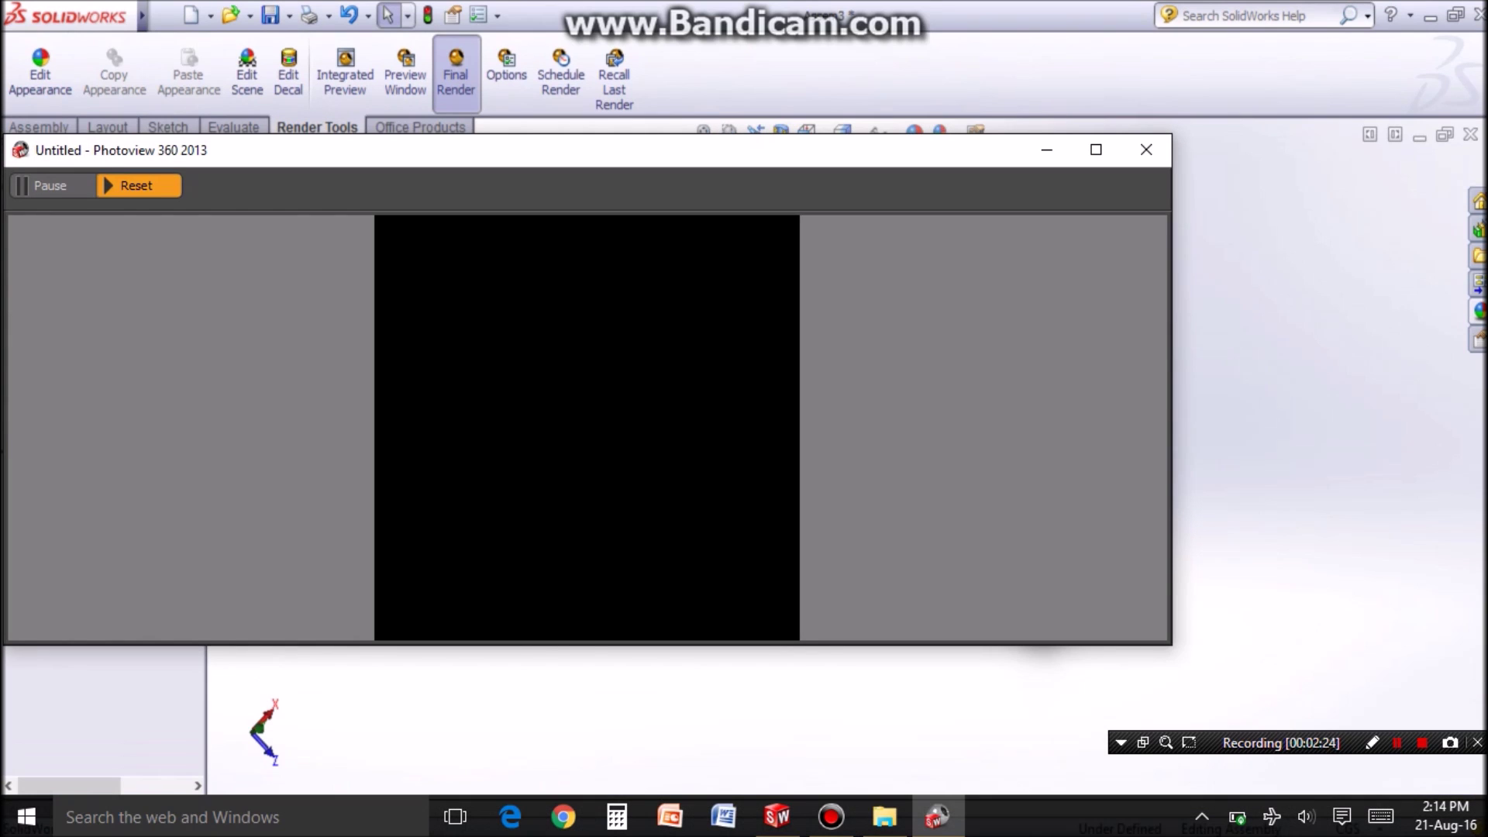